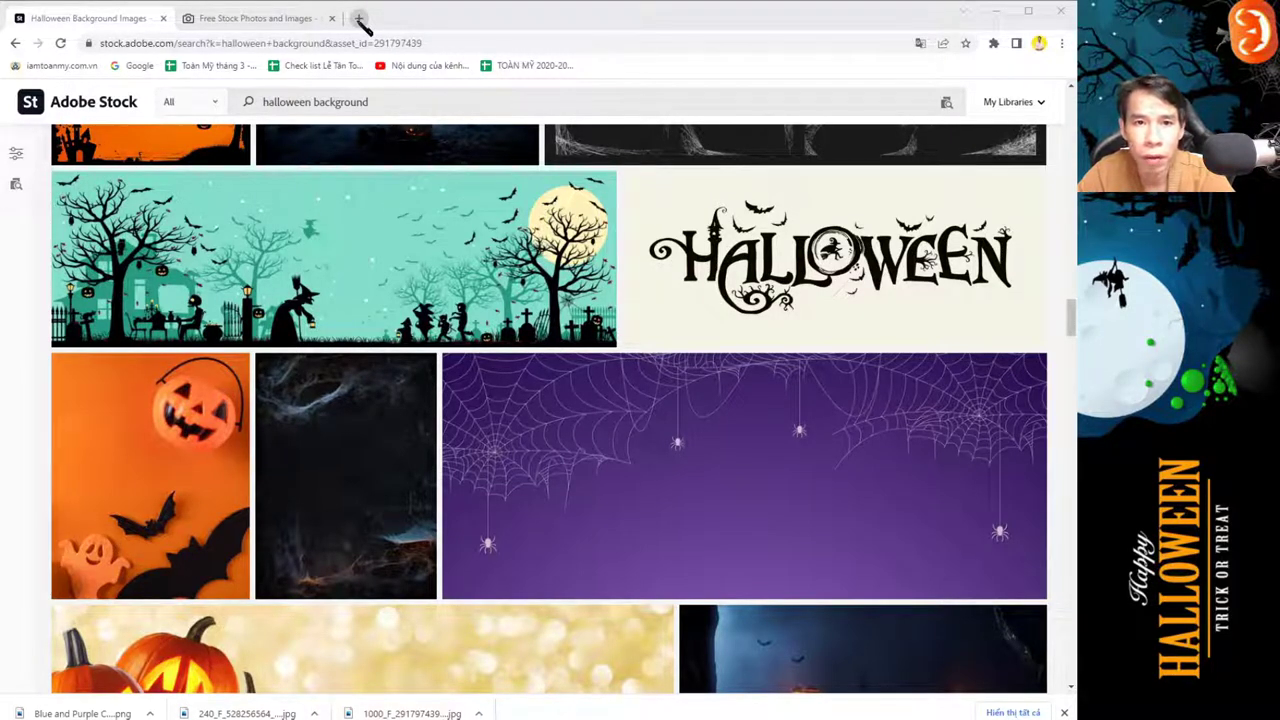
Open a new blank browser tab beside the Adobe Stock halloween background results
click(359, 19)
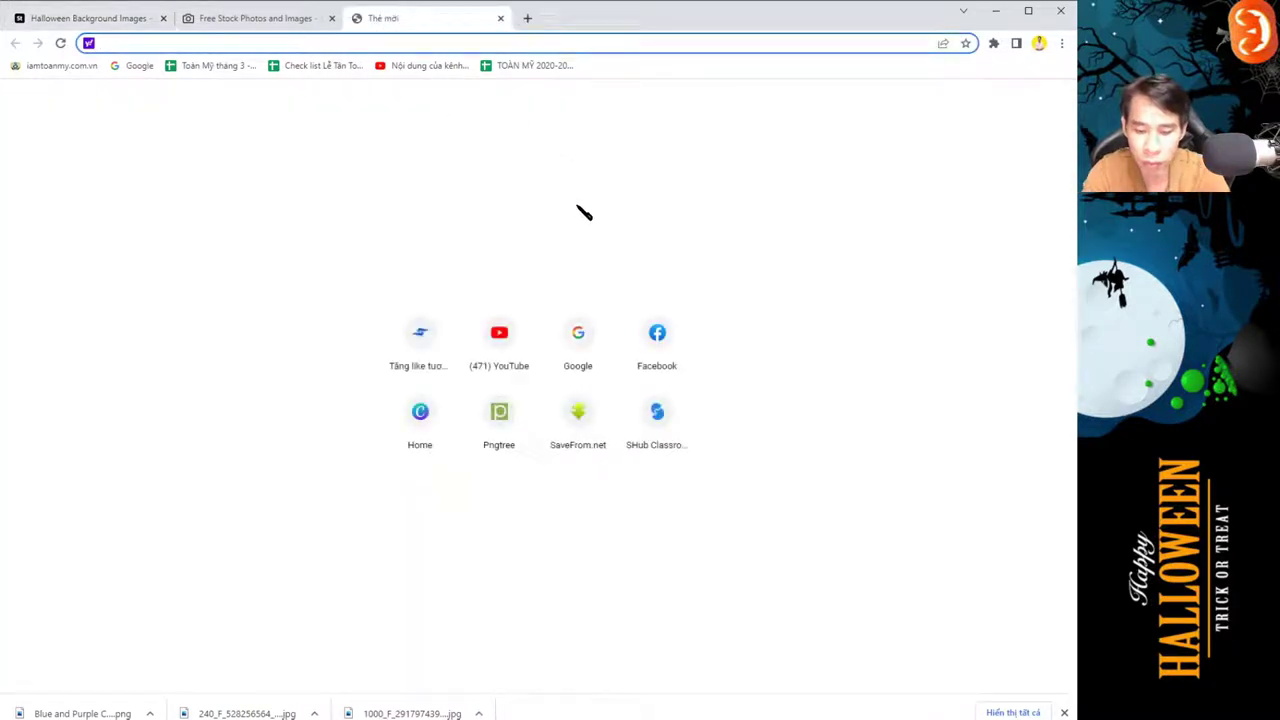
Go to canva.com in the new tab using the address bar suggestion
text(c)
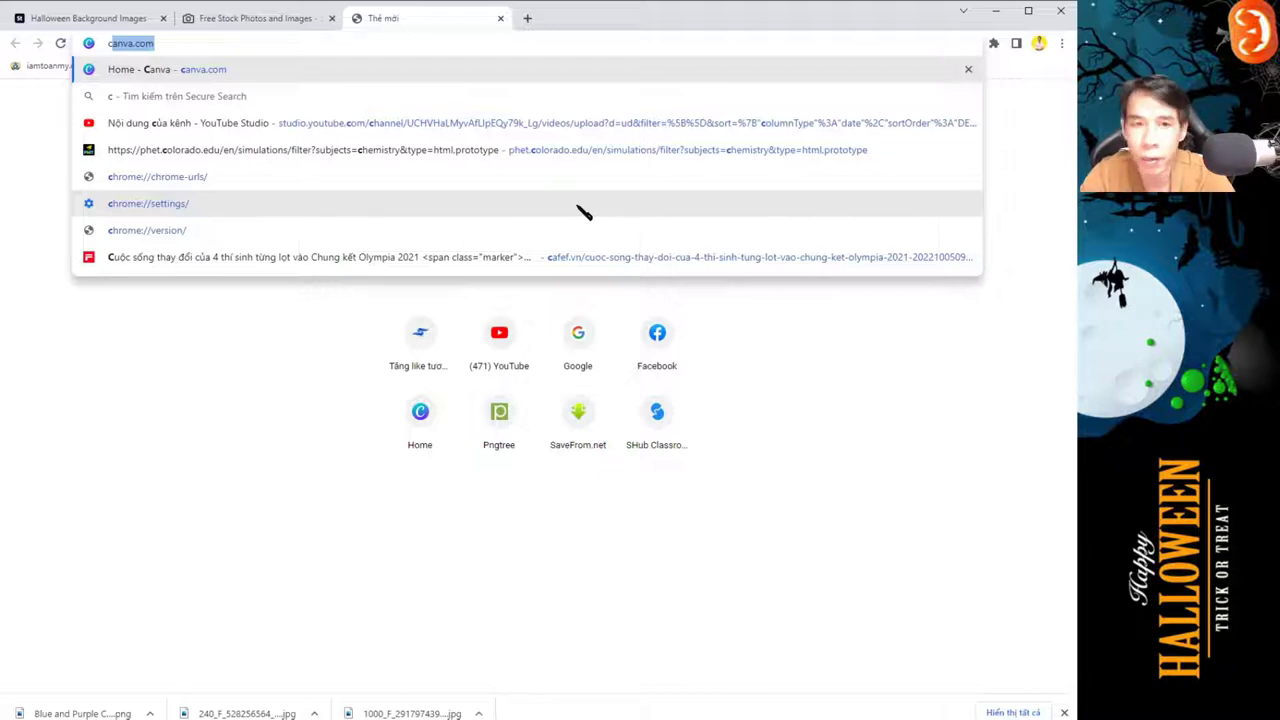
key(Return)
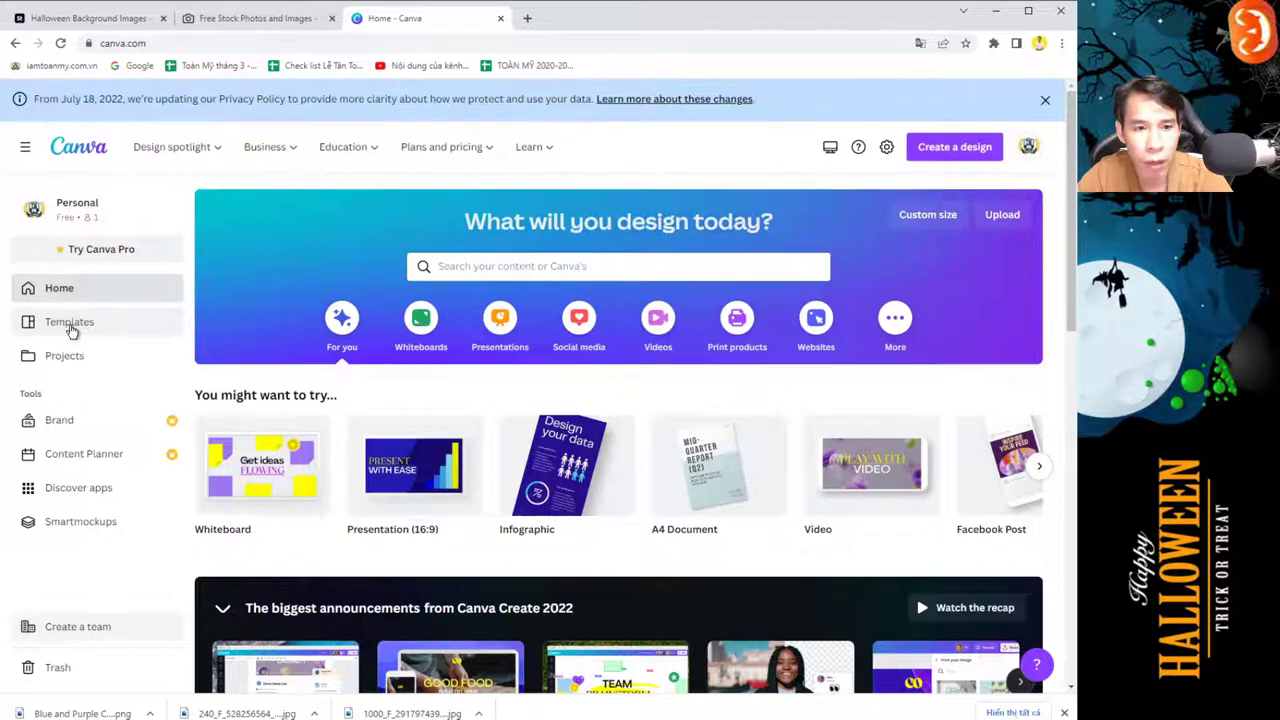
Browse Canva's Templates library, scrolling through collections like You May Like and Facebook posts
click(70, 329)
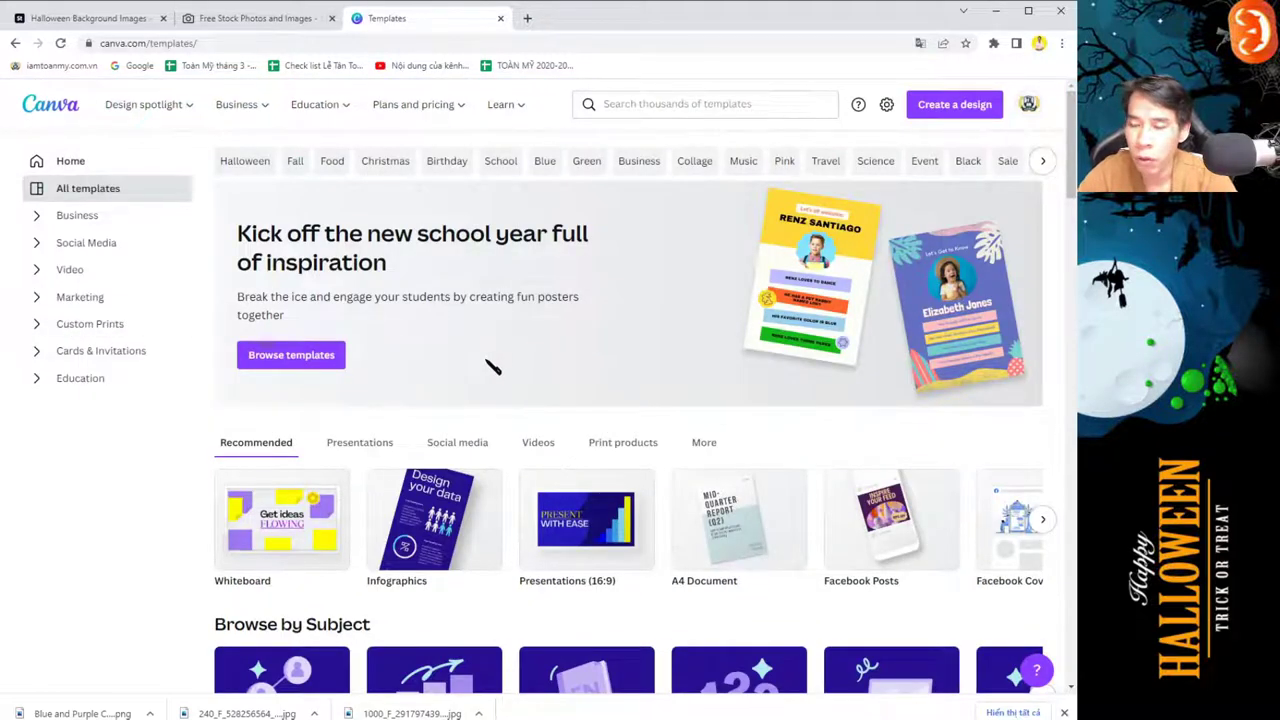
scroll(488, 366, down, 2)
scroll(425, 444, down, 2)
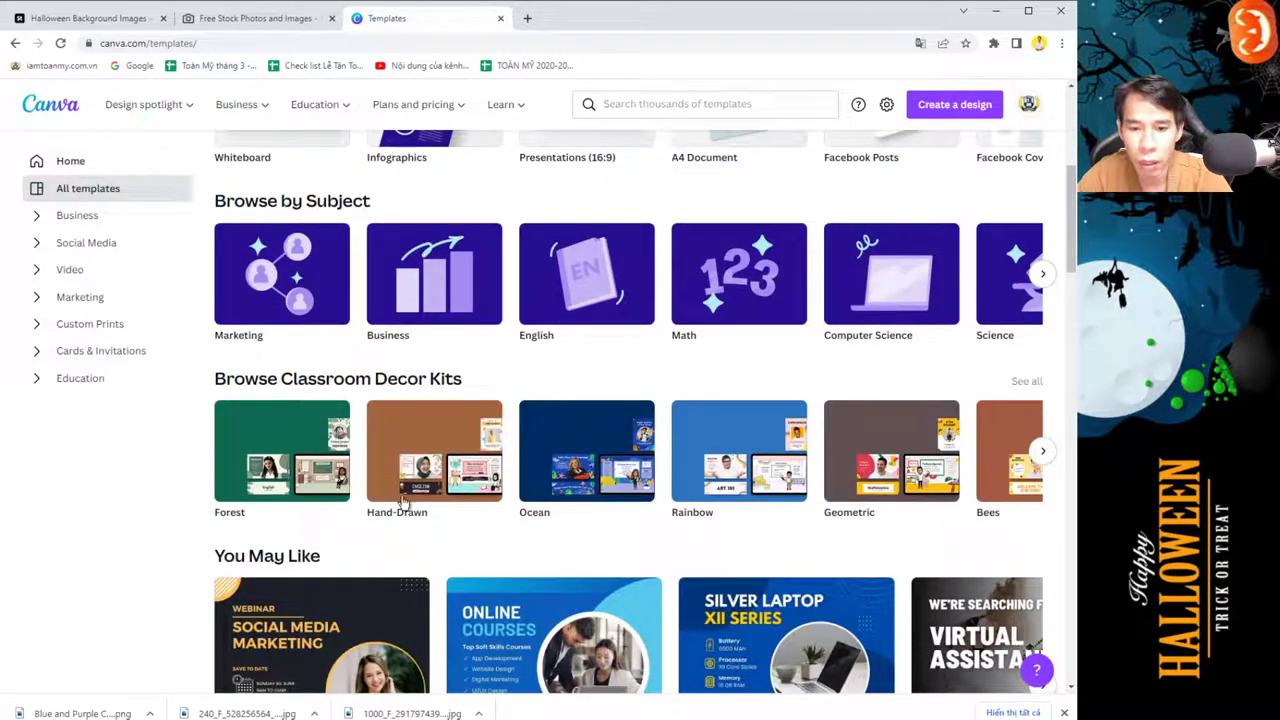
scroll(410, 505, down, 1)
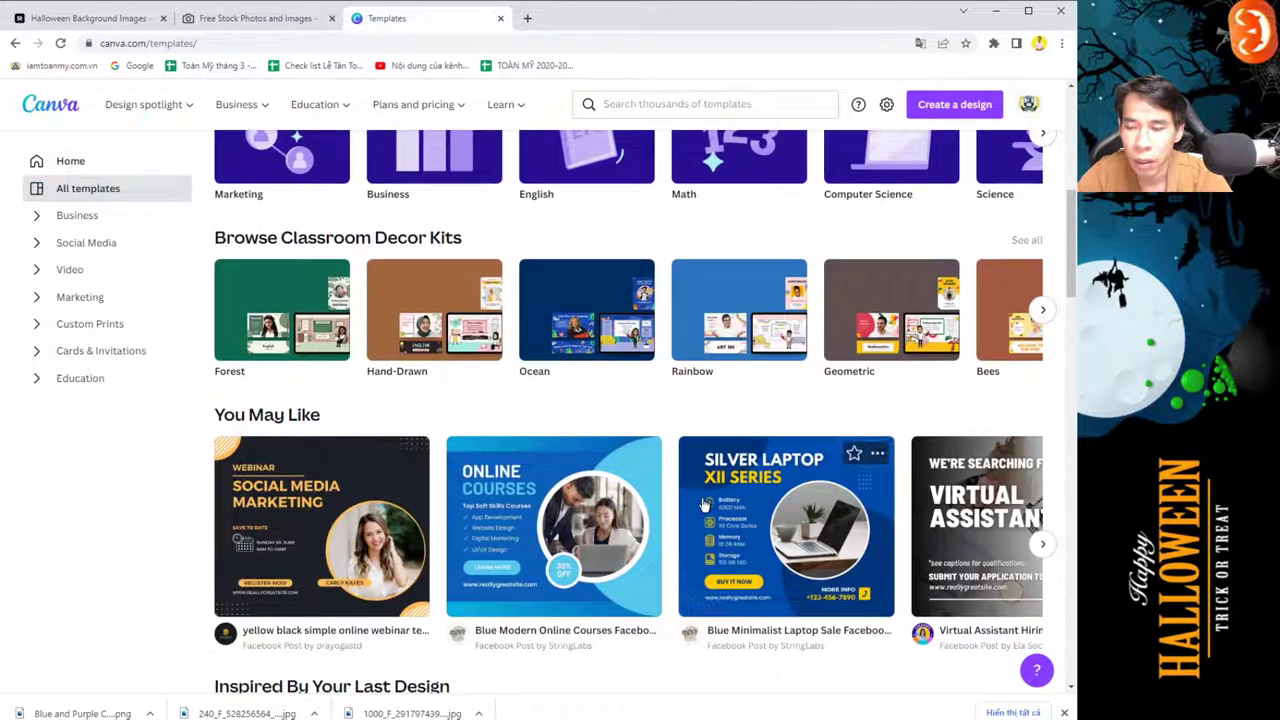
scroll(700, 505, down, 2)
scroll(685, 483, down, 2)
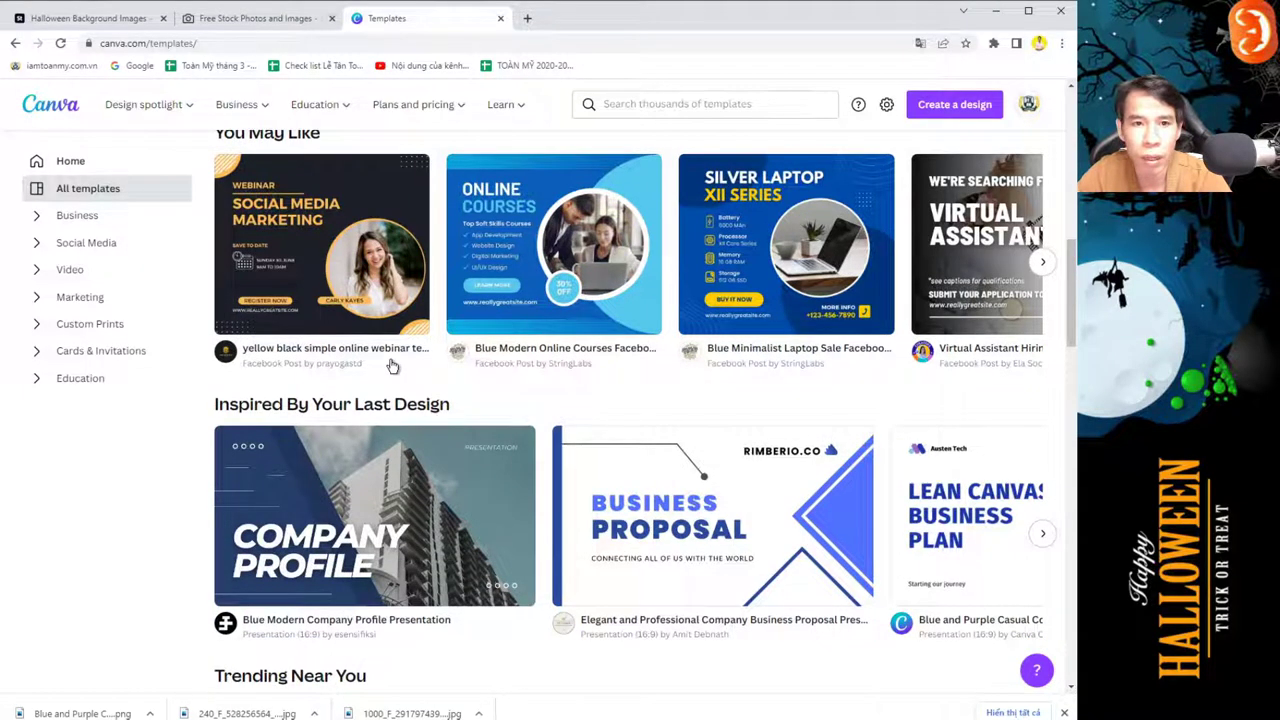
scroll(391, 363, up, 2)
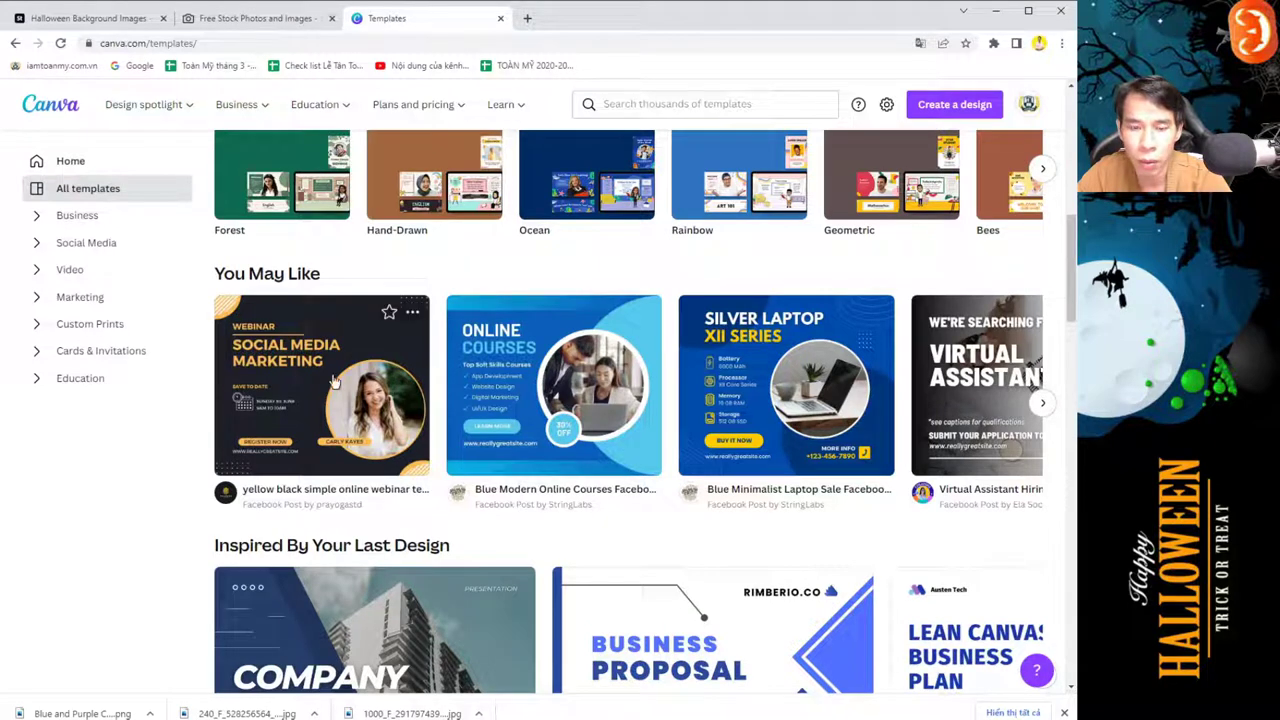
mouse_move(321, 244)
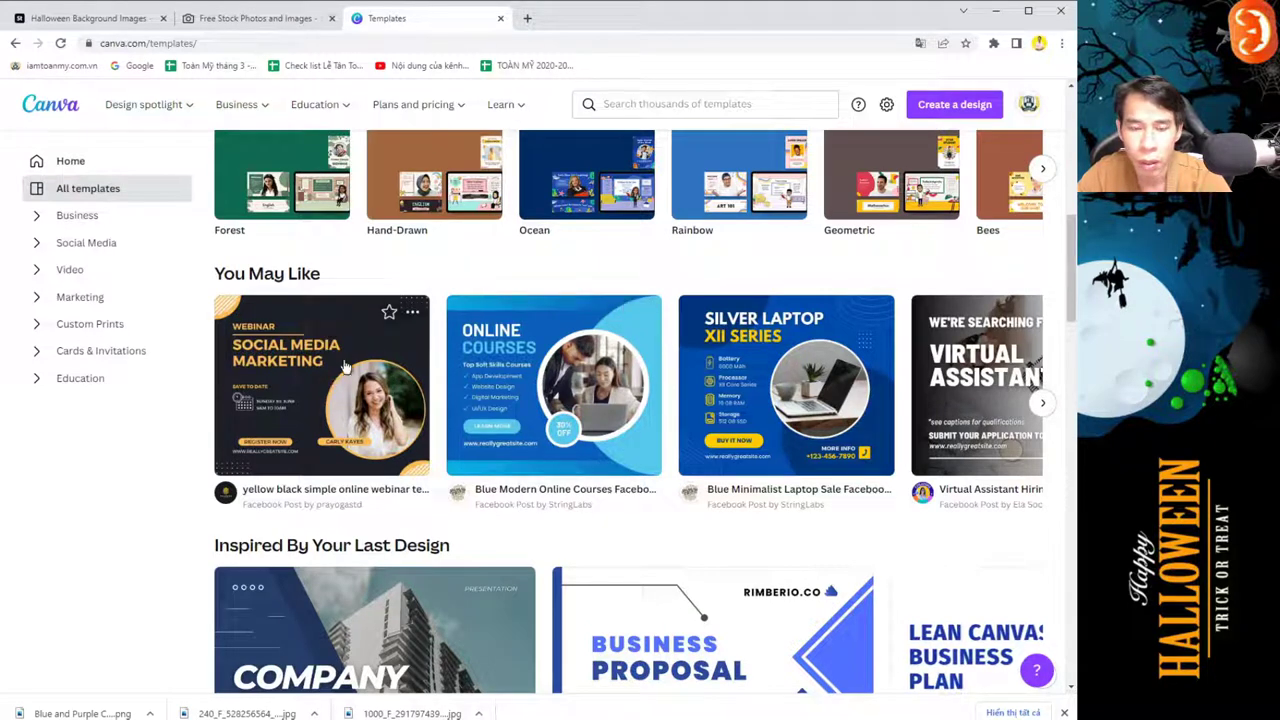
scroll(447, 410, down, 1)
scroll(447, 410, down, 2)
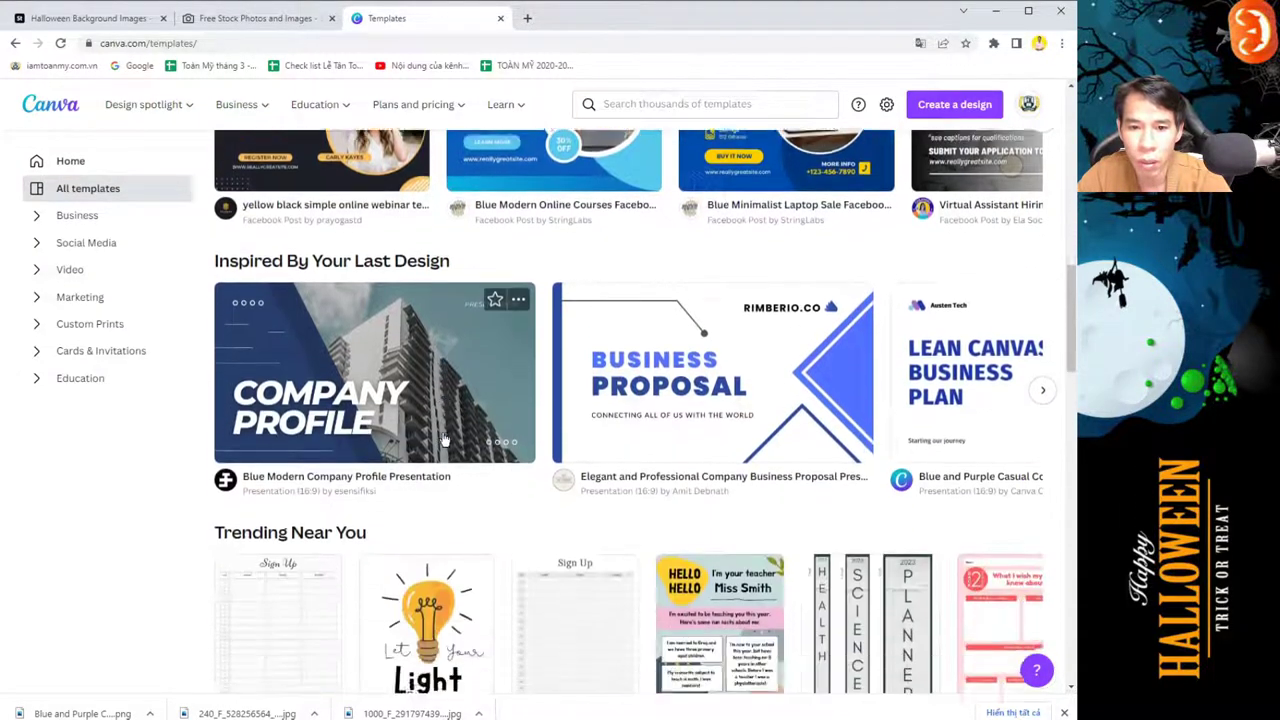
scroll(447, 410, down, 1)
scroll(508, 399, up, 3)
scroll(645, 436, down, 5)
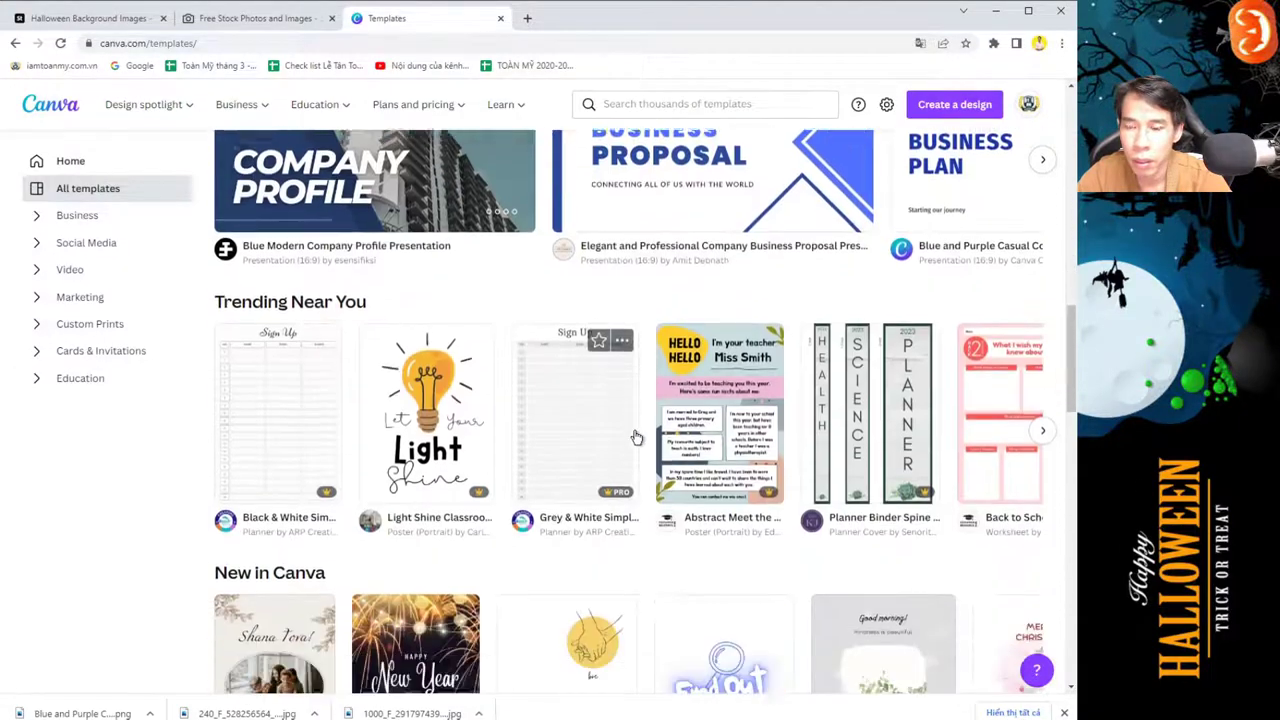
scroll(645, 436, down, 3)
mouse_move(566, 352)
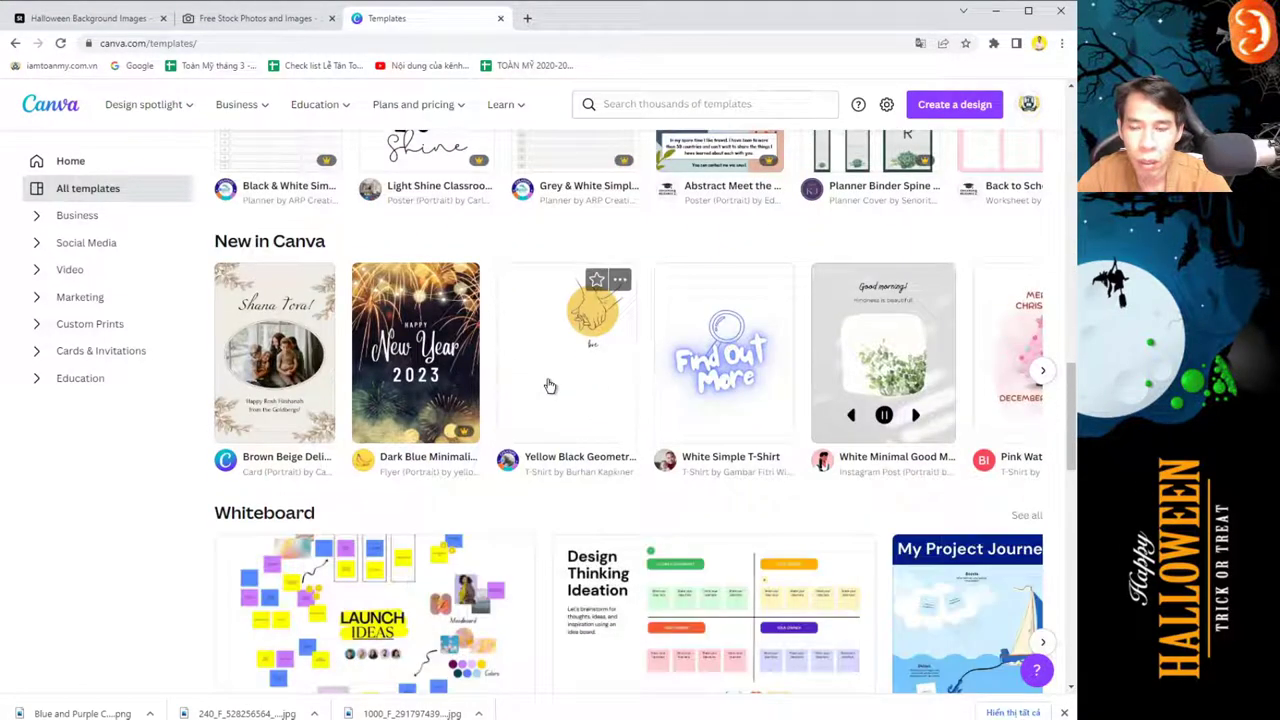
scroll(560, 360, down, 2)
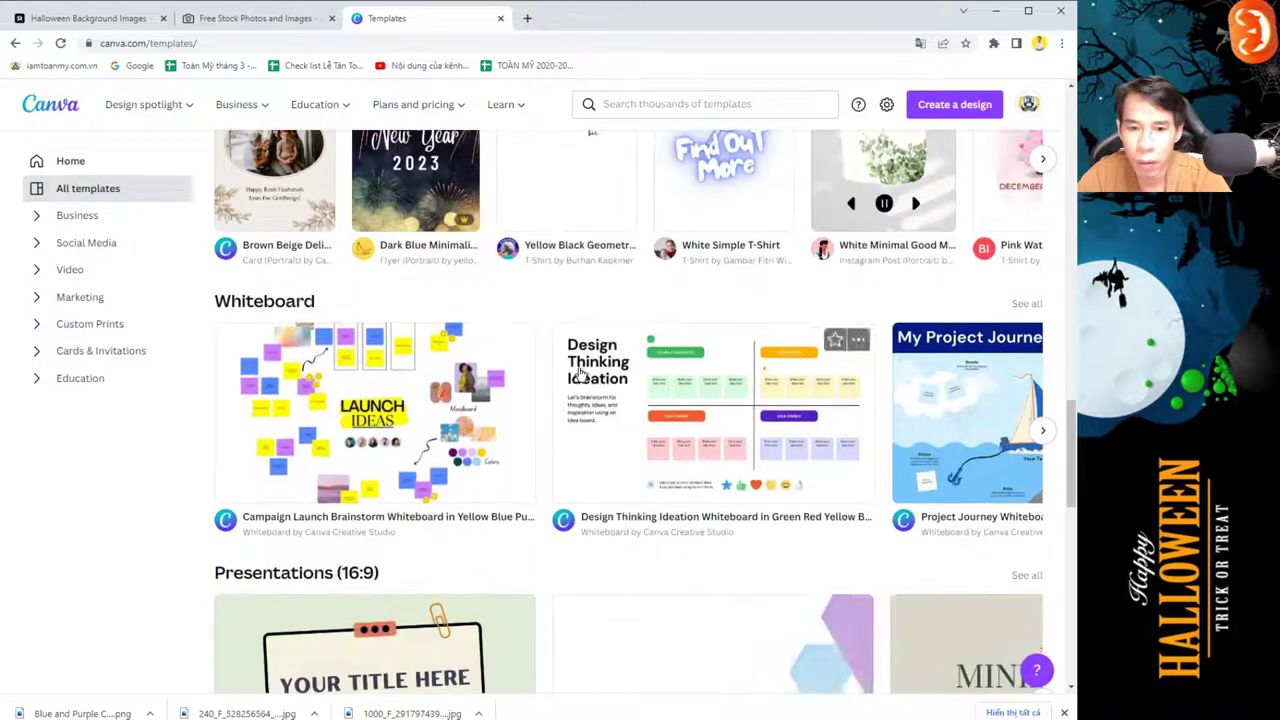
scroll(400, 420, down, 2)
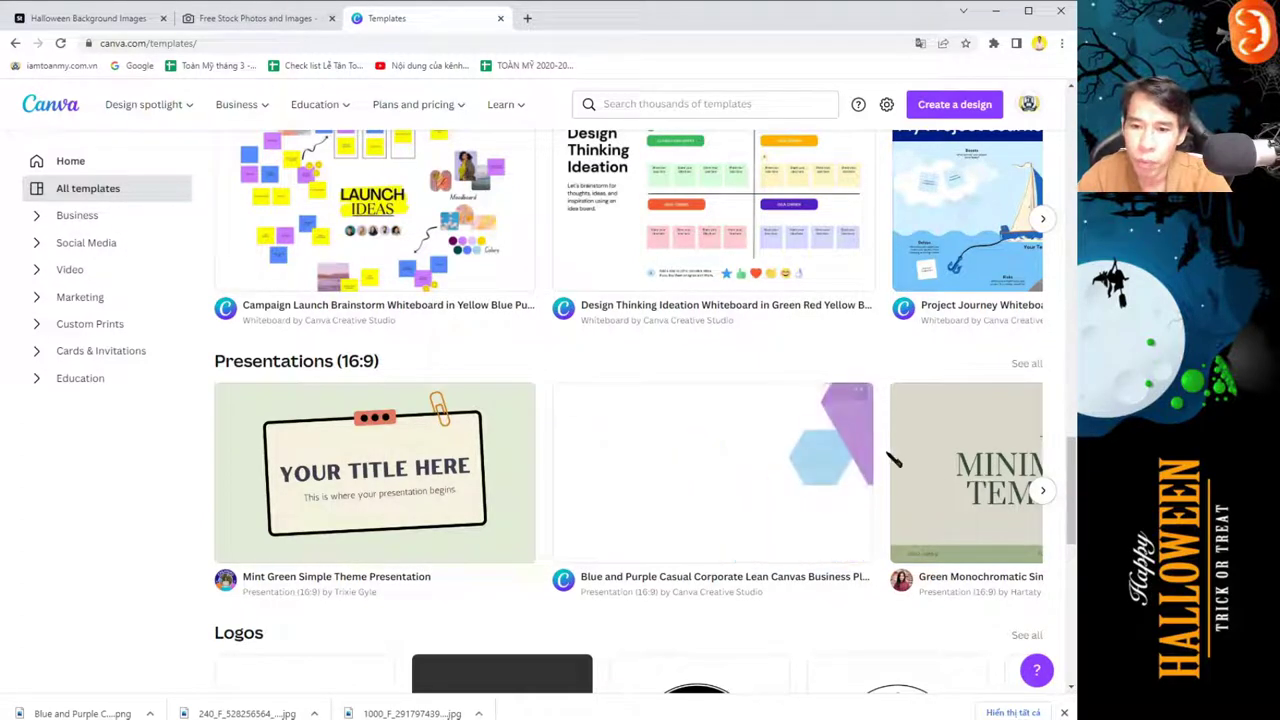
scroll(899, 420, down, 2)
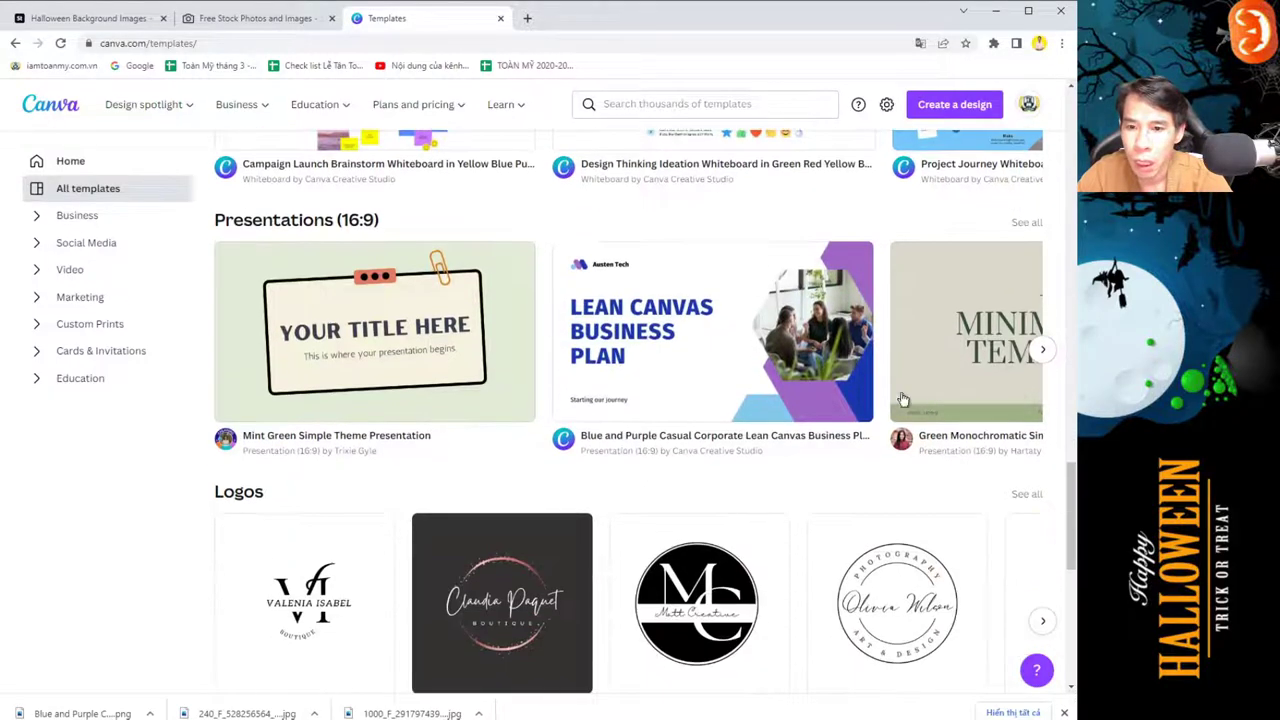
mouse_move(712, 472)
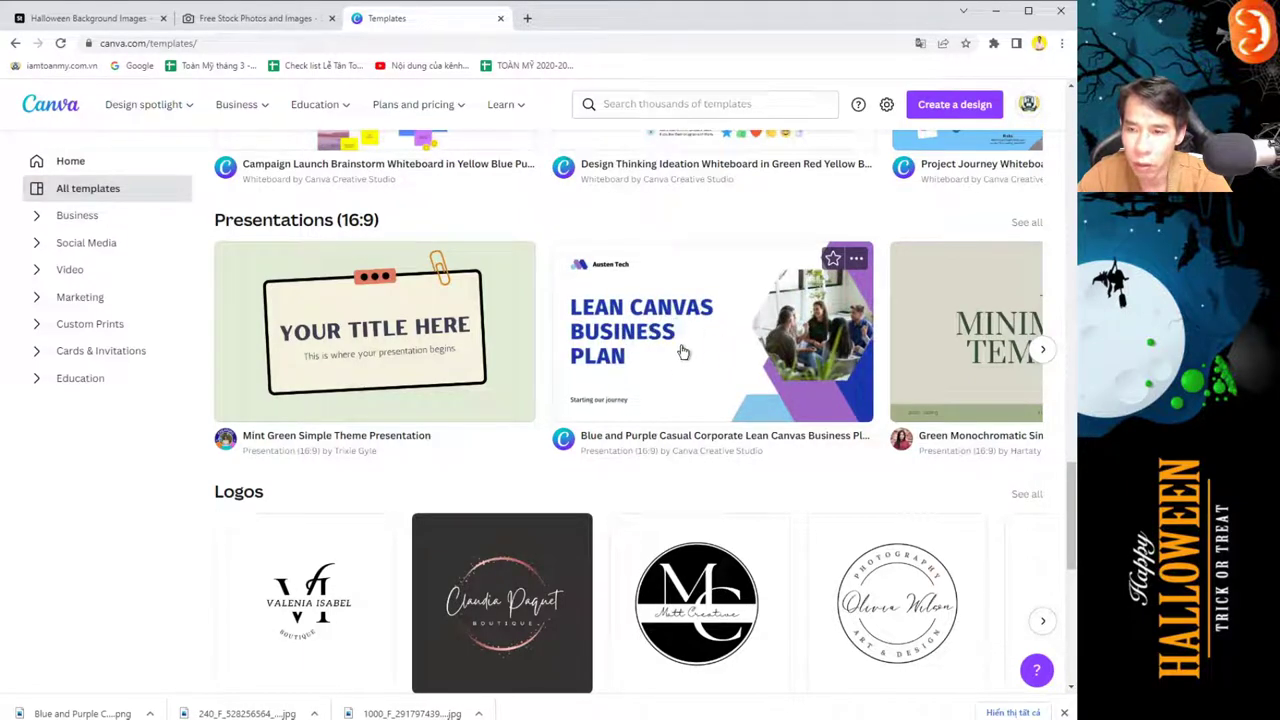
scroll(670, 352, up, 1)
scroll(600, 390, down, 4)
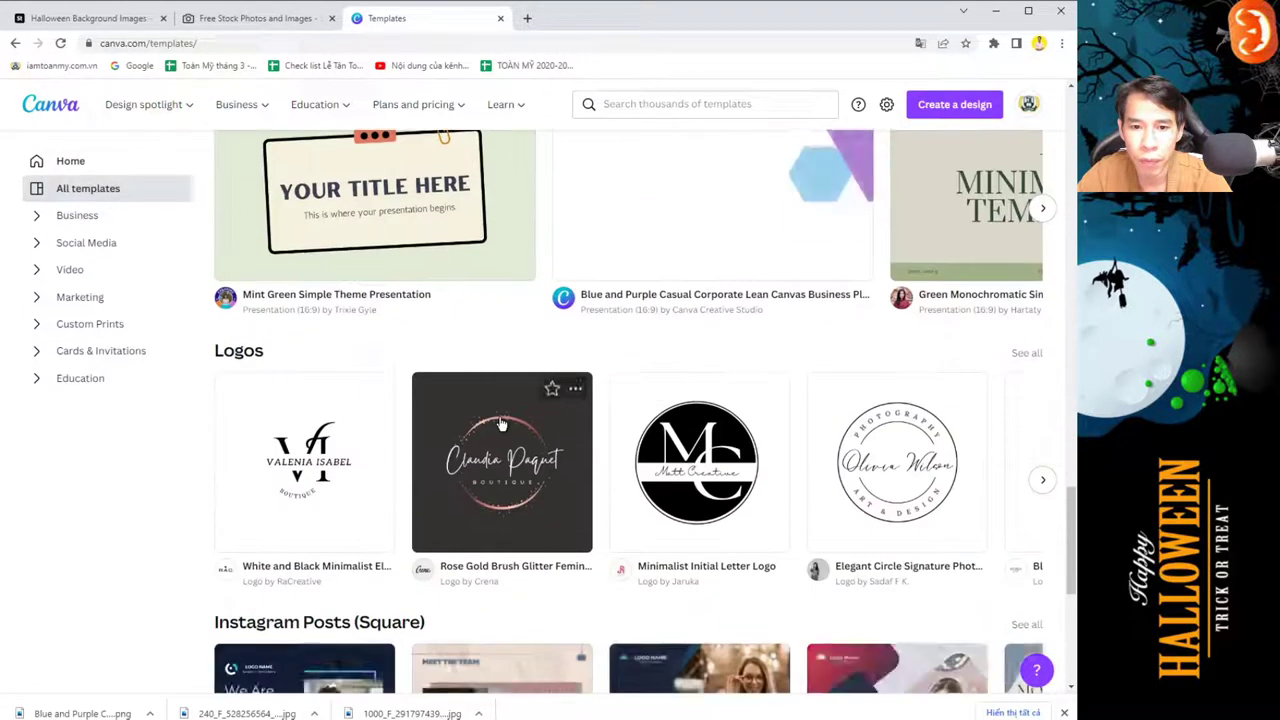
scroll(503, 424, down, 3)
scroll(503, 424, down, 2)
scroll(495, 426, down, 3)
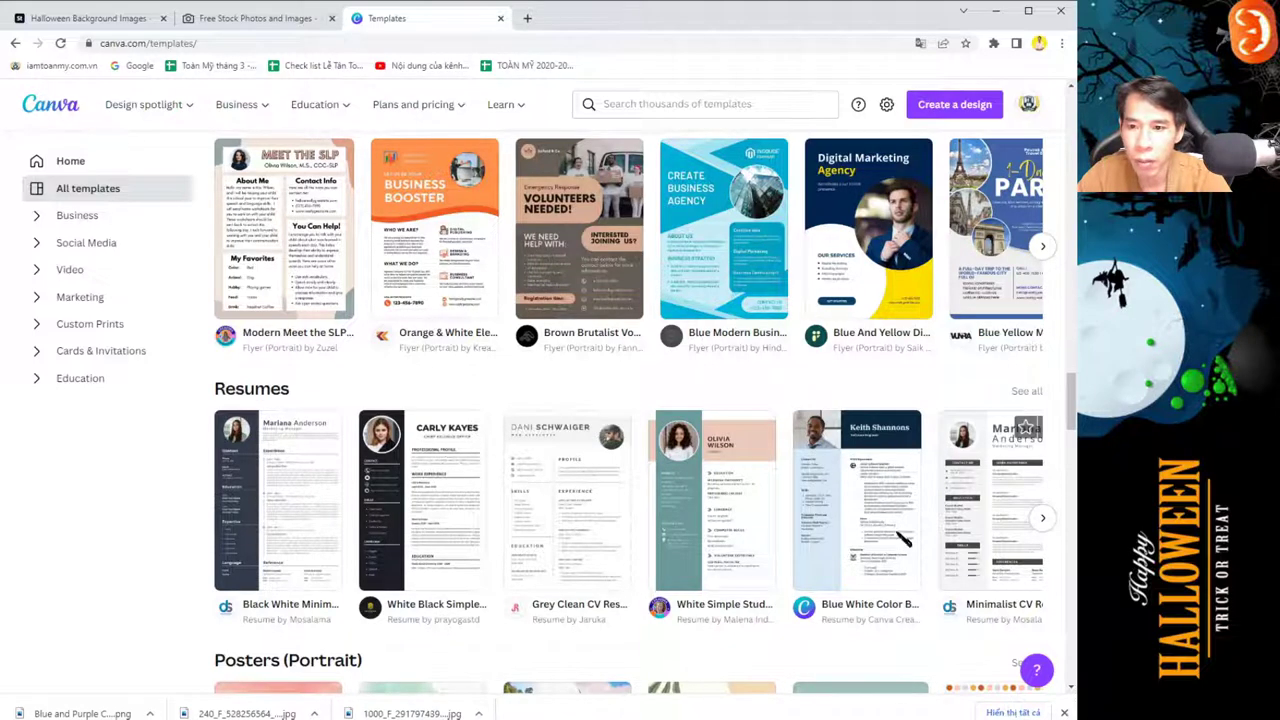
scroll(736, 448, down, 1)
scroll(500, 366, down, 2)
scroll(560, 400, up, 2)
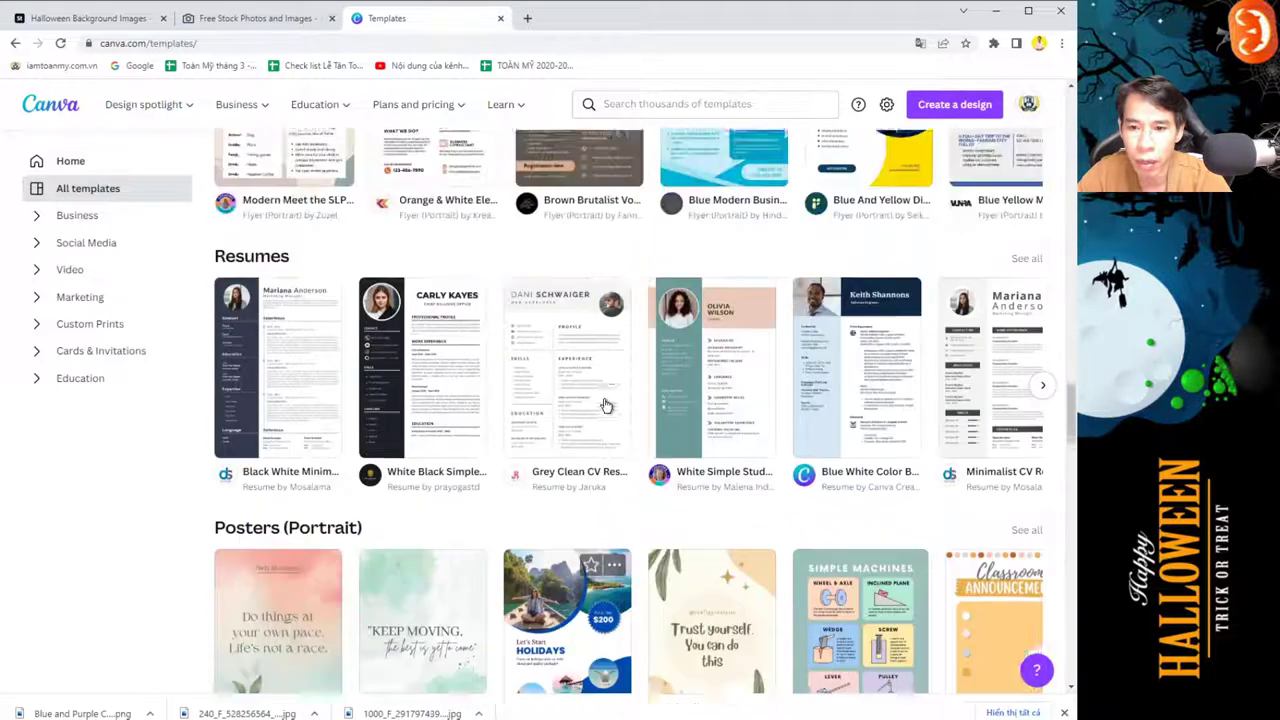
scroll(590, 400, up, 3)
scroll(590, 400, up, 4)
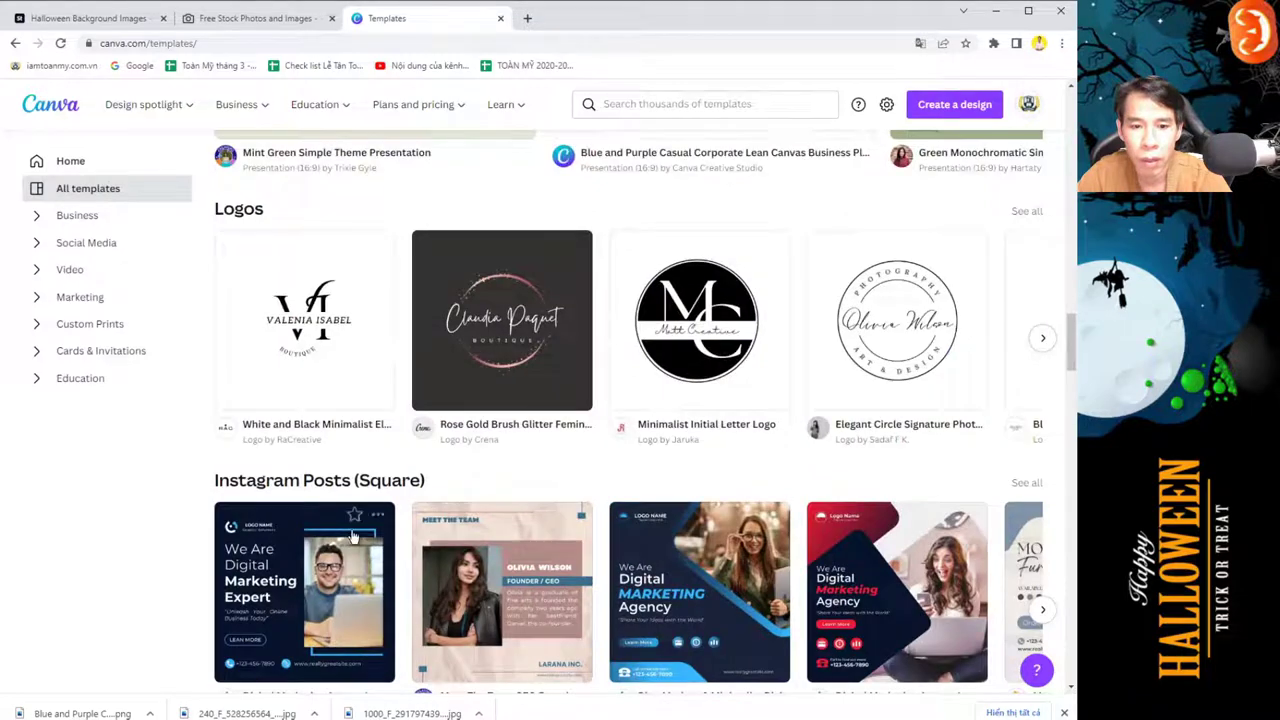
scroll(800, 470, up, 2)
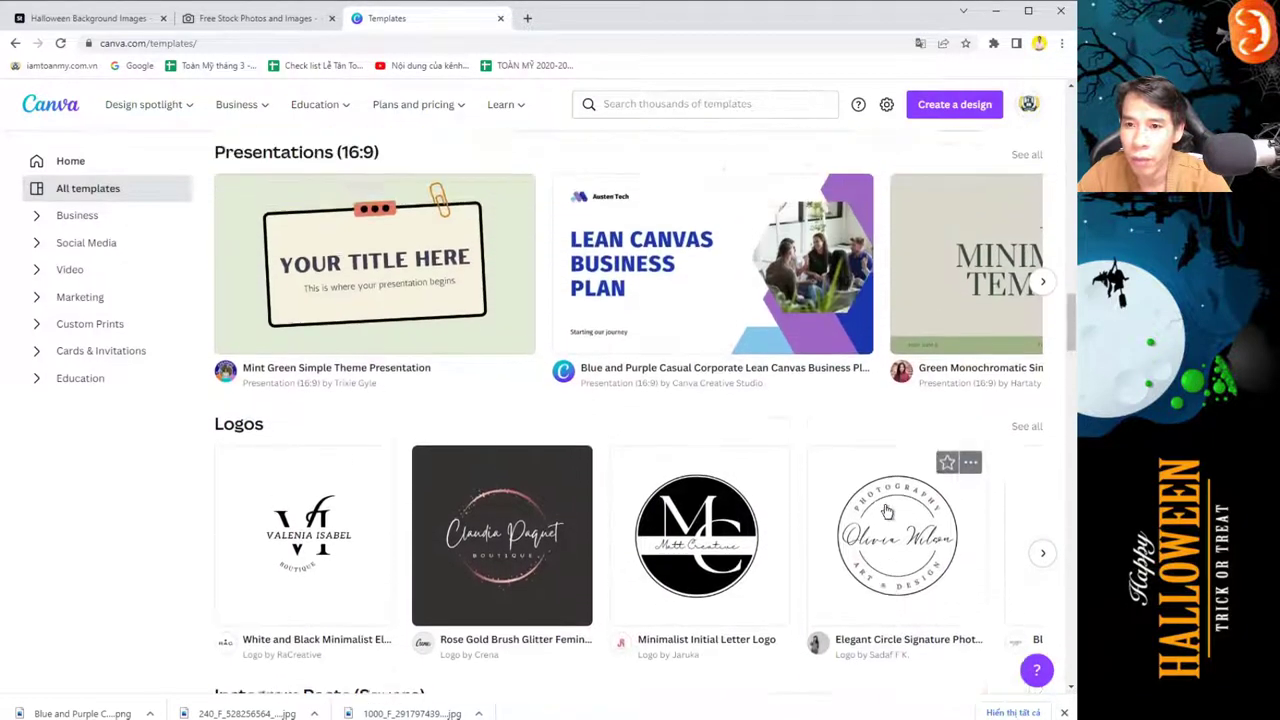
scroll(700, 420, up, 1)
scroll(600, 380, up, 3)
scroll(485, 325, up, 1)
scroll(500, 330, up, 1)
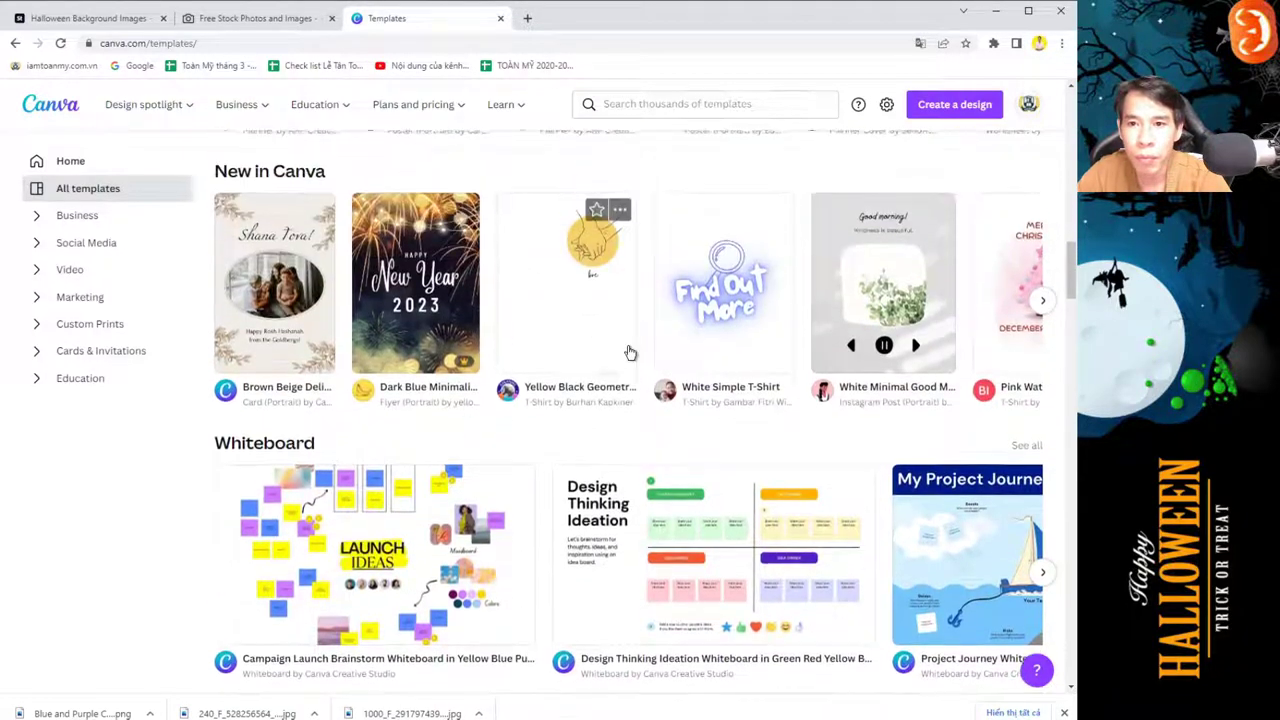
scroll(540, 340, up, 3)
scroll(580, 350, up, 2)
scroll(613, 360, up, 3)
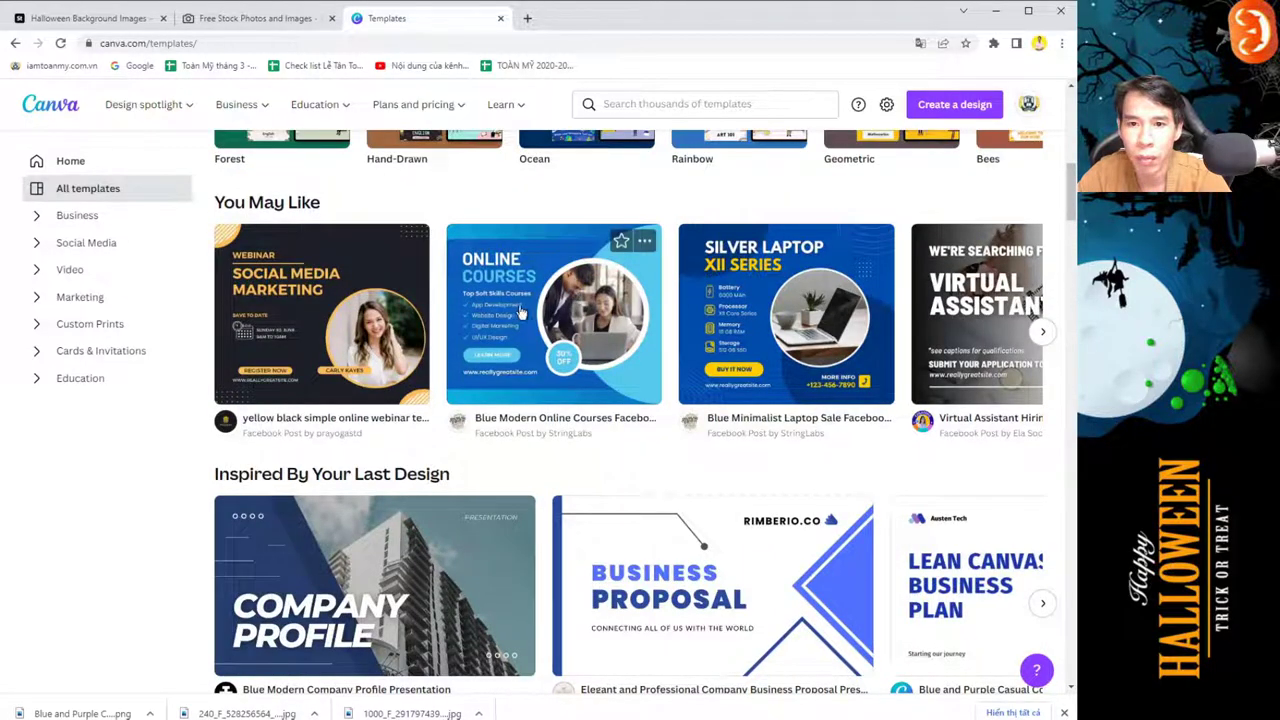
Open the yellow-black webinar template and change its small top heading to TM ACADEMY
click(318, 298)
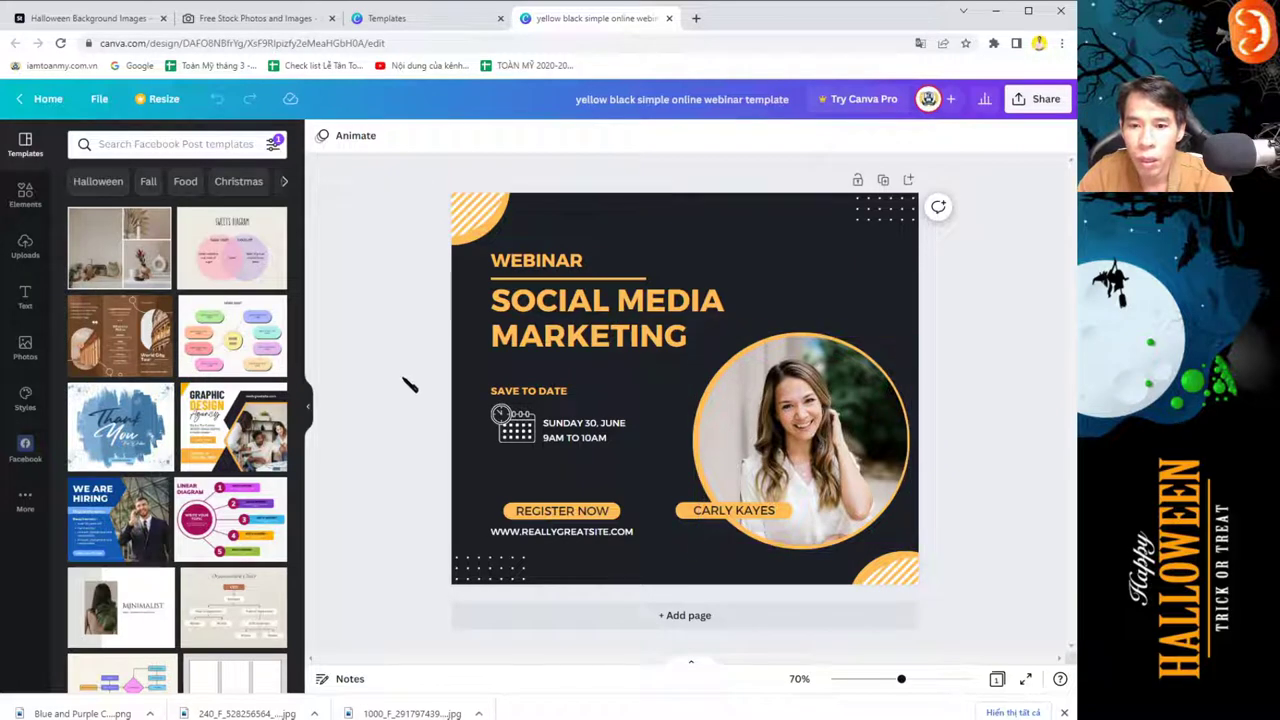
double_click(541, 263)
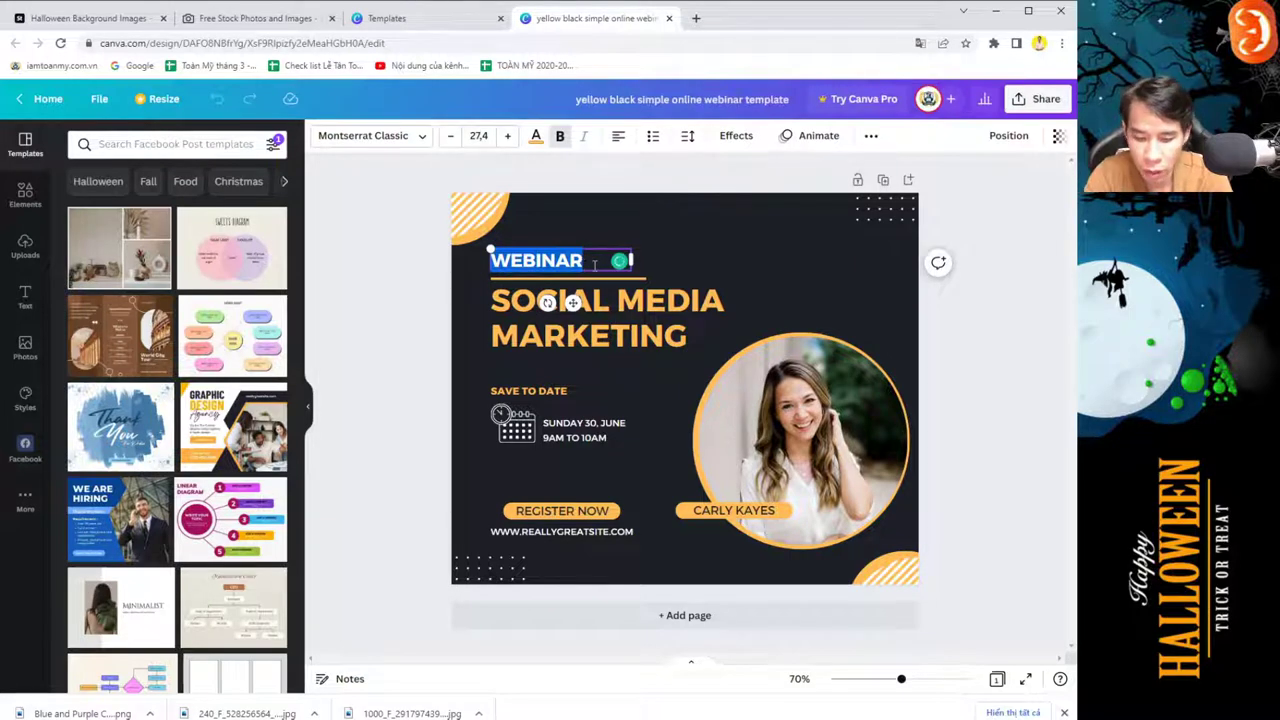
key(BackSpace)
text(IAMTOA)
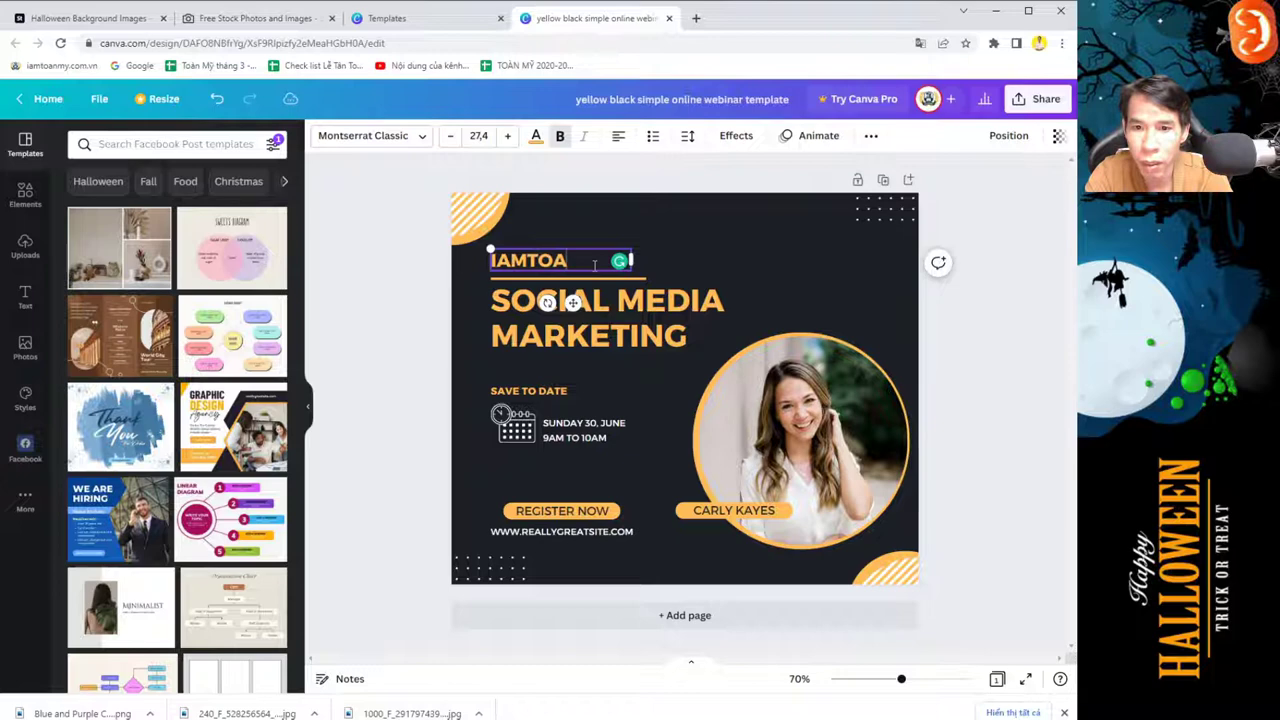
text(N)
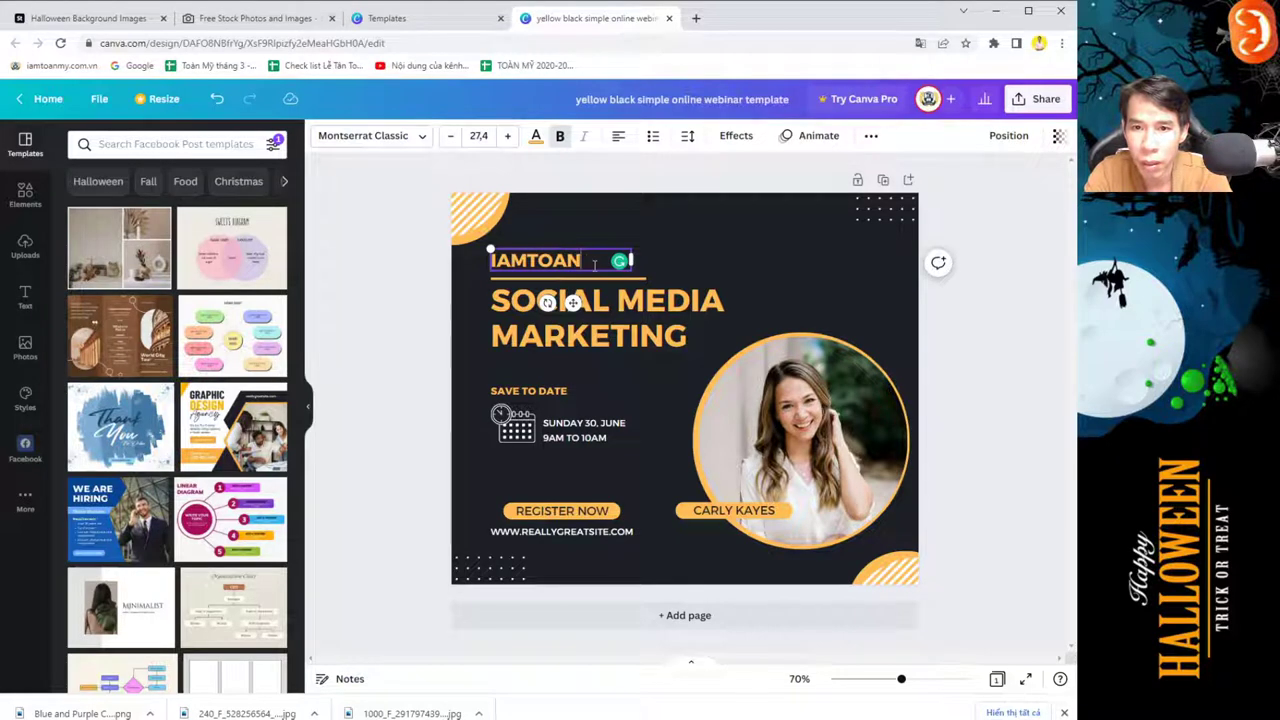
key(BackSpace)
key(BackSpace)
key(BackSpace)
key(BackSpace)
key(BackSpace)
key(BackSpace)
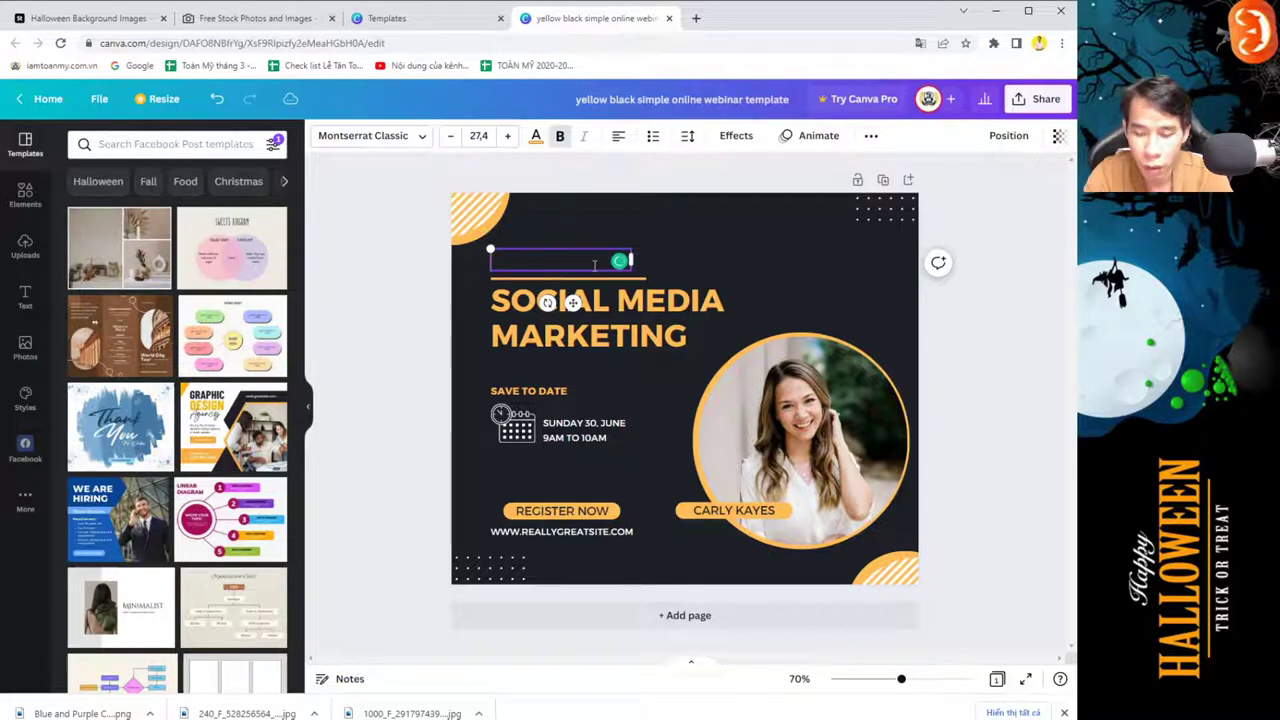
text(TM ACAD)
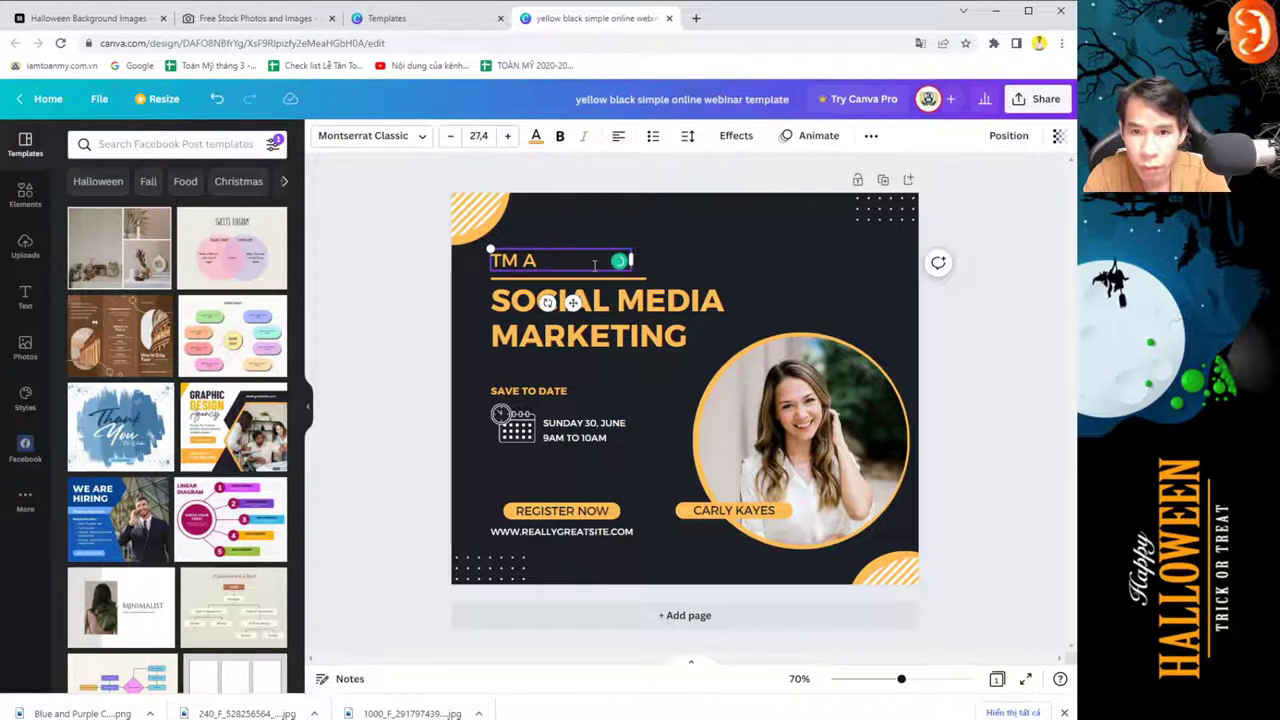
text(EMY)
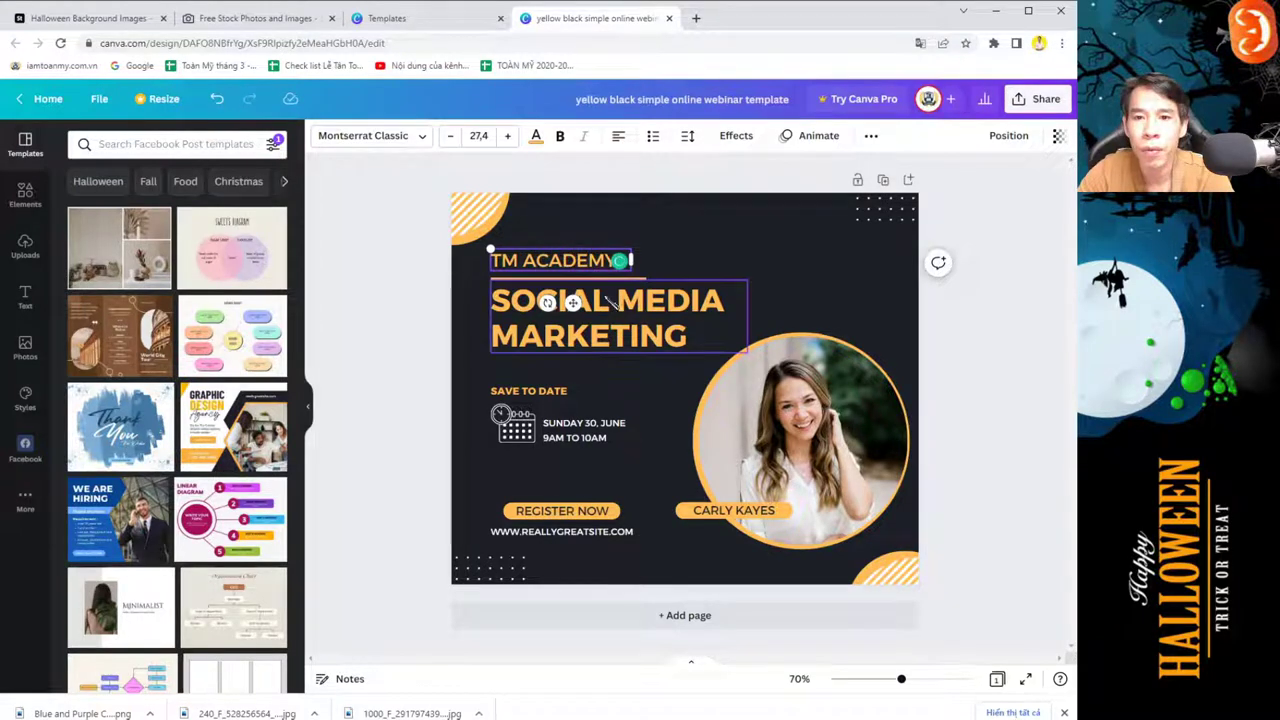
Replace SOCIAL MEDIA MARKETING with THIẾT KẾ KHÔNG CẦN PHẦN MỀM and narrow its text box
click(563, 290)
click(563, 288)
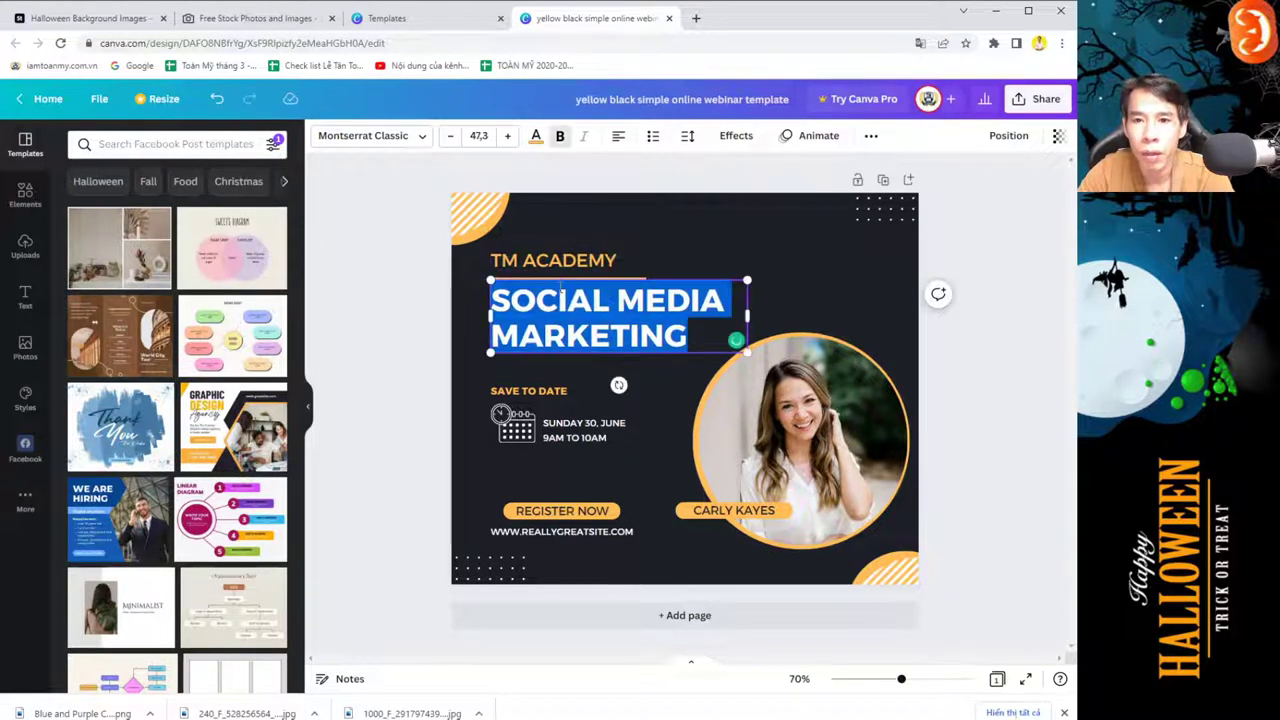
text(THI)
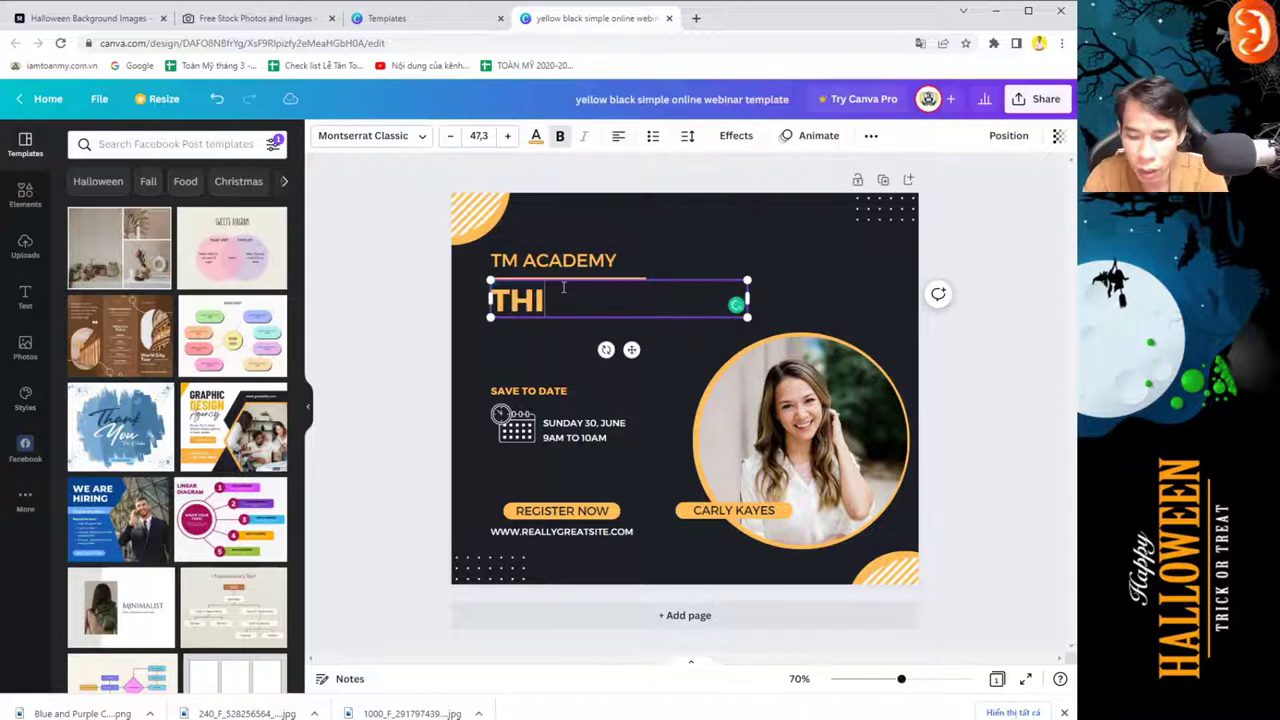
text(ẾT)
text( KẾ)
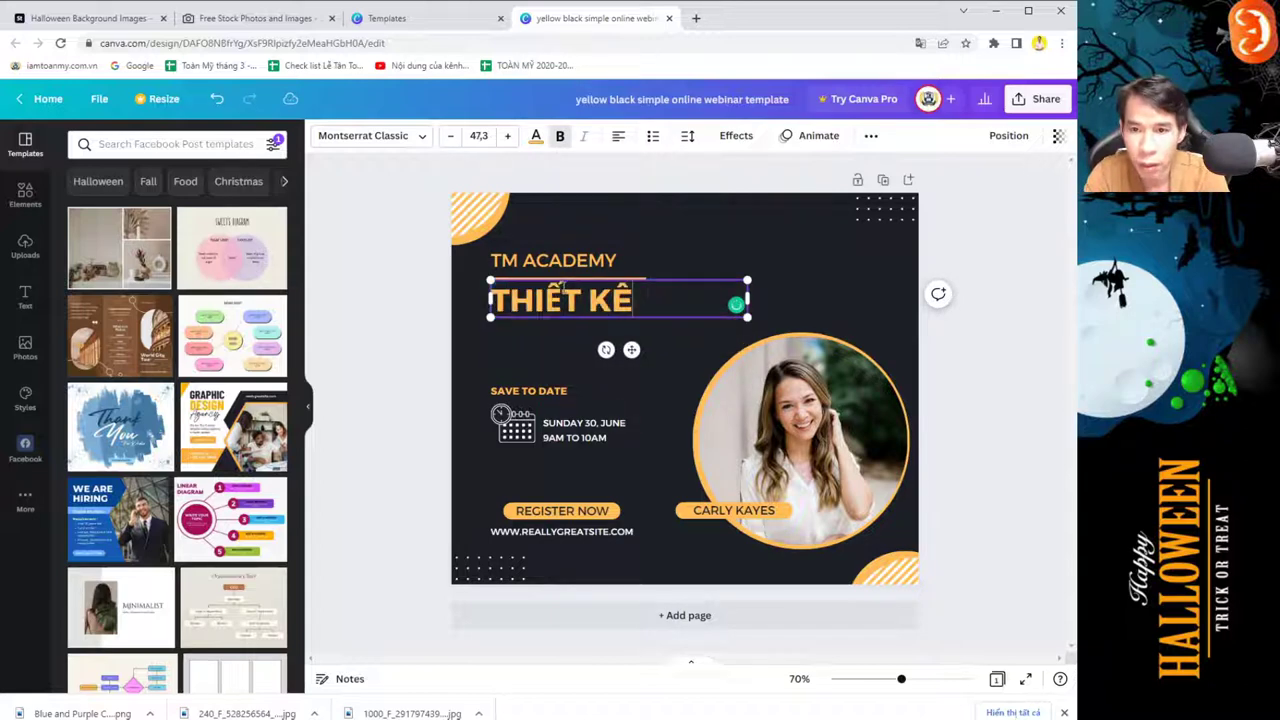
text( KHÔNG)
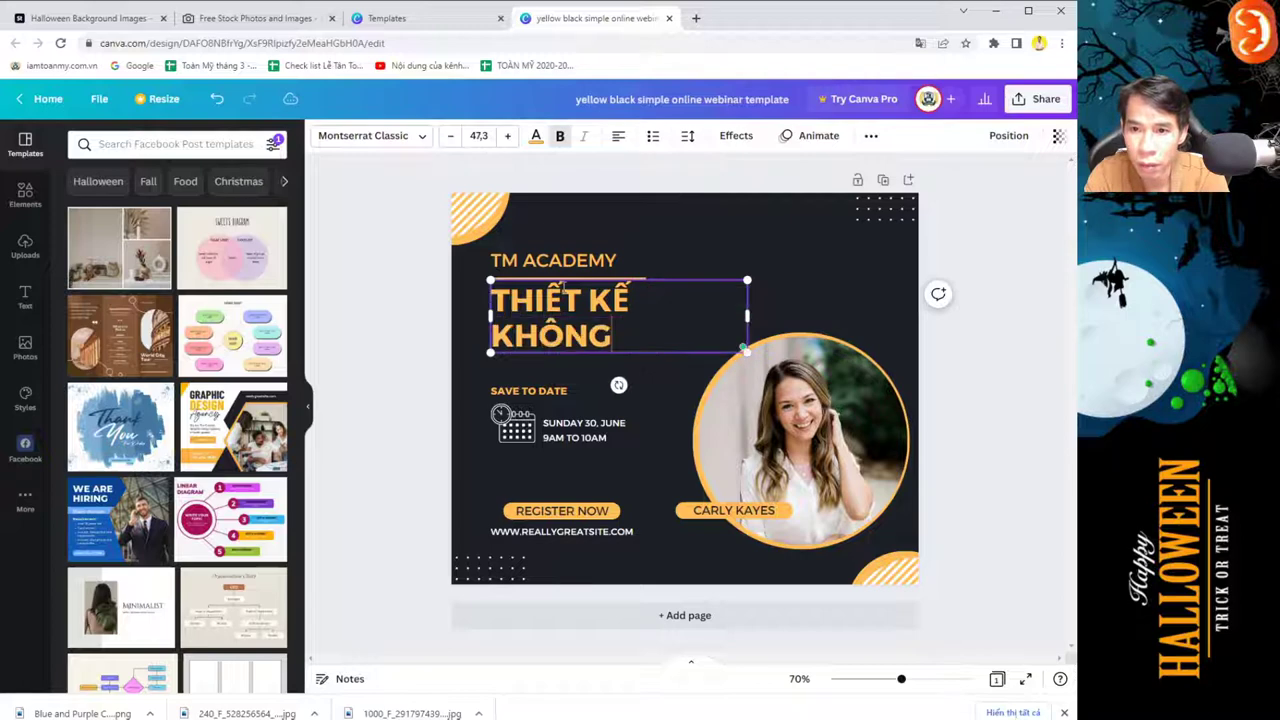
text( CAẦN)
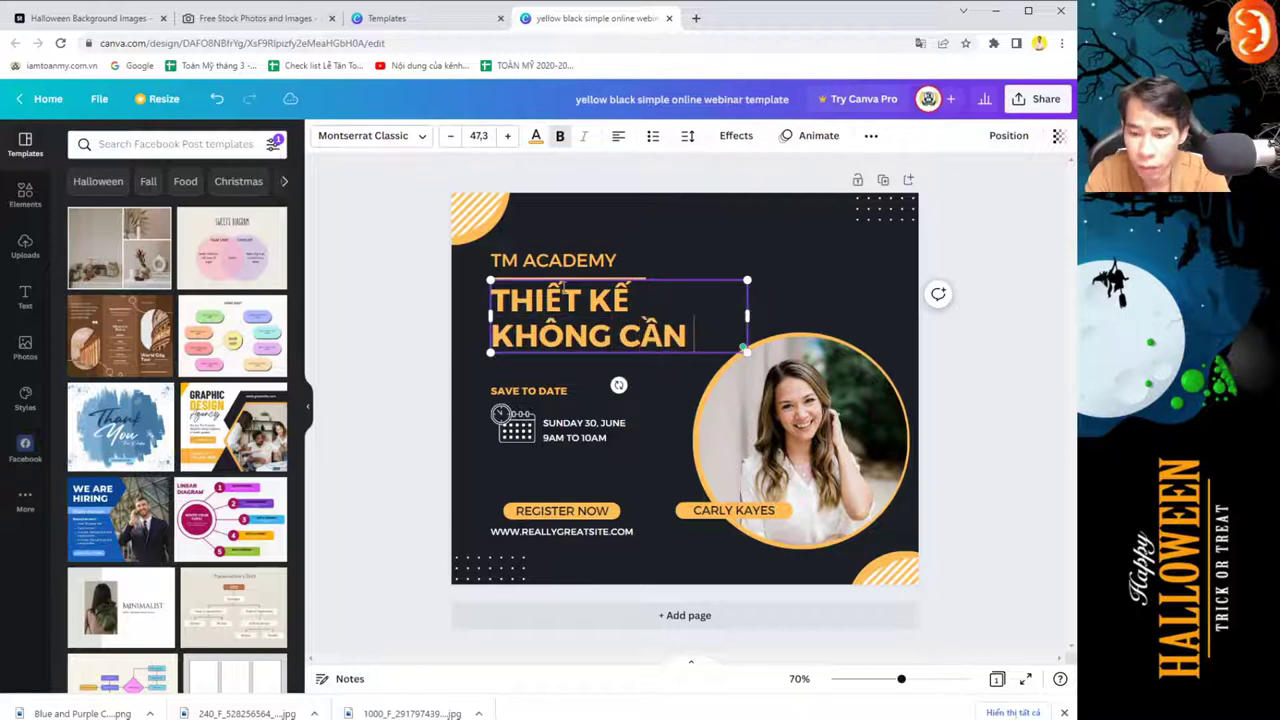
text(PHAẦN MME)
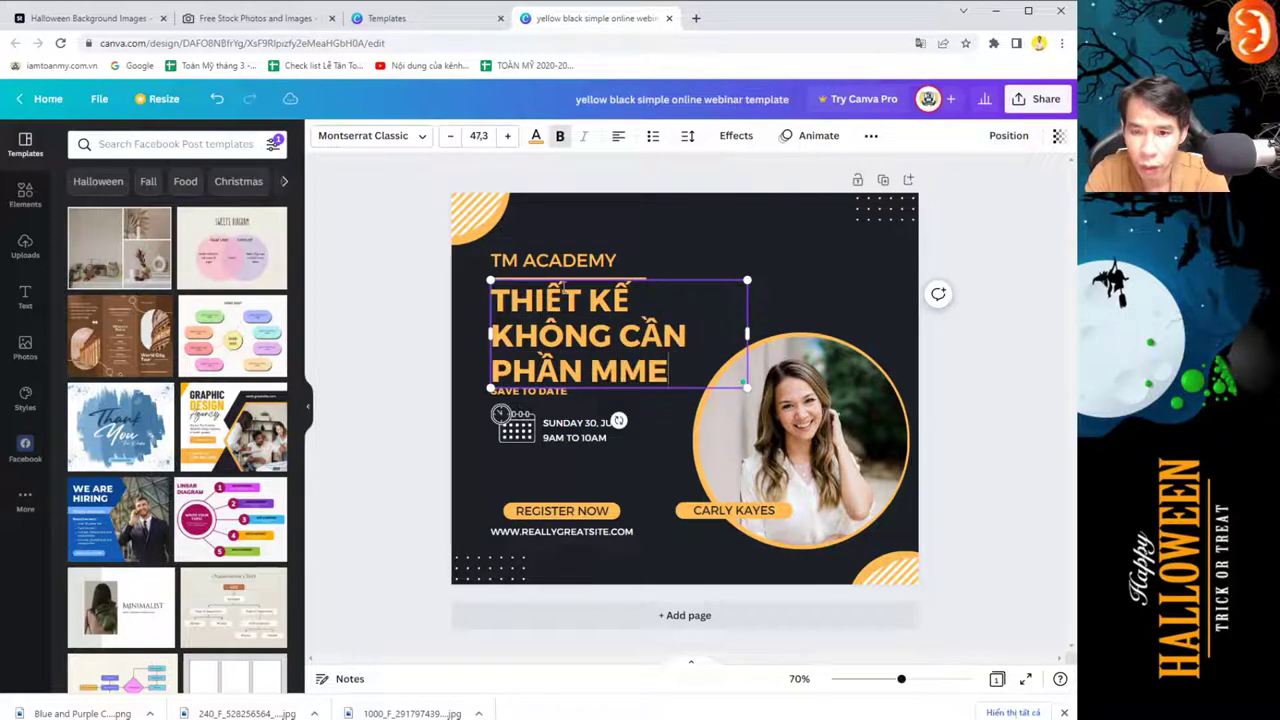
text(E)
key(BackSpace)
key(BackSpace)
key(BackSpace)
text(E)
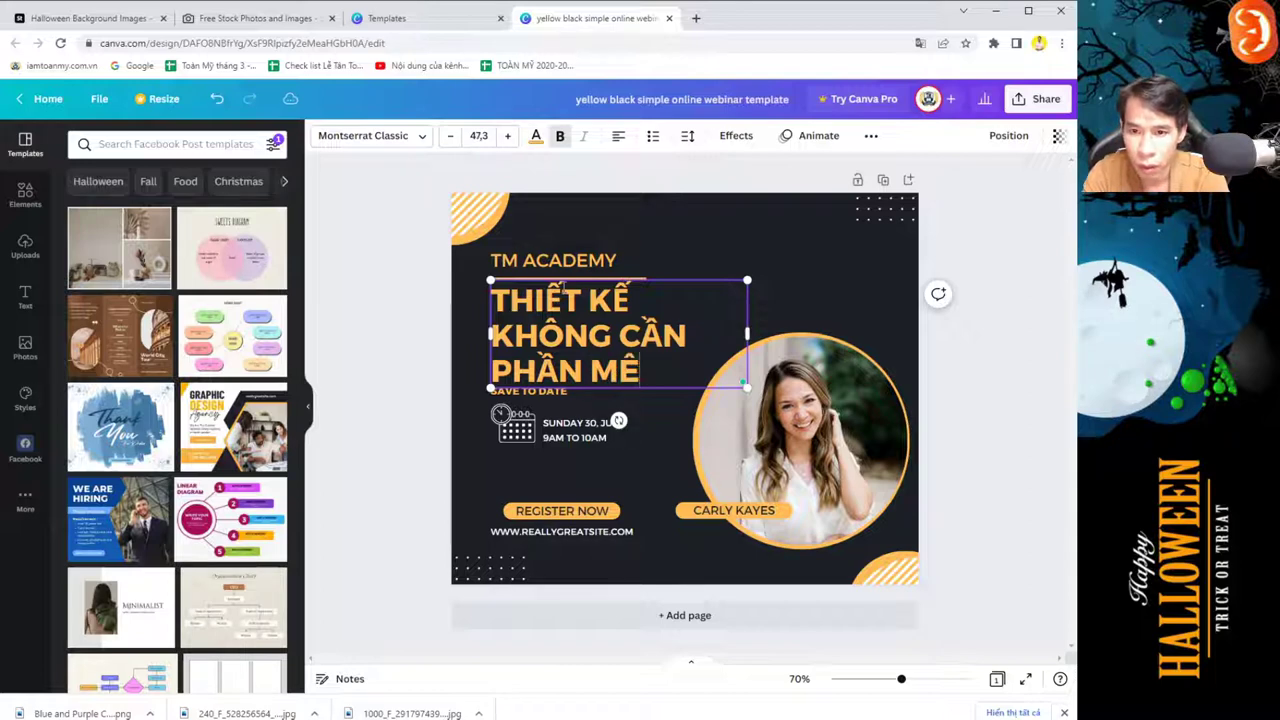
text(MF)
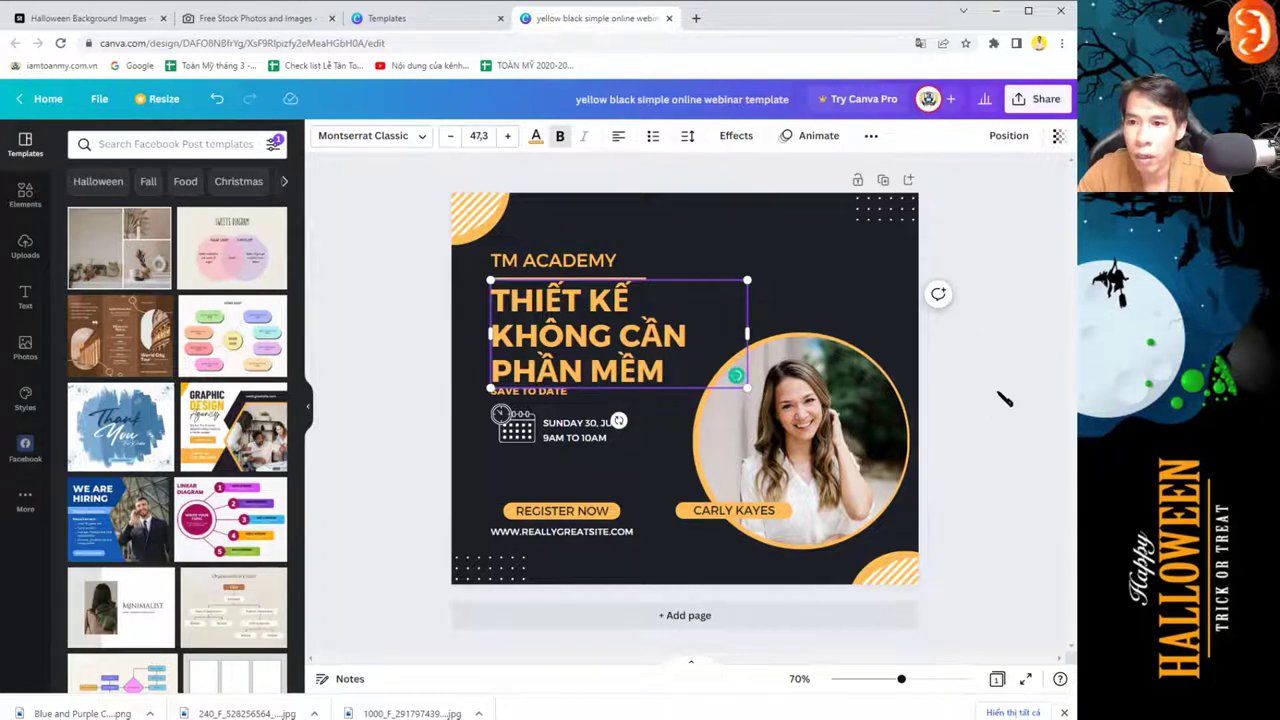
click(1000, 400)
click(614, 350)
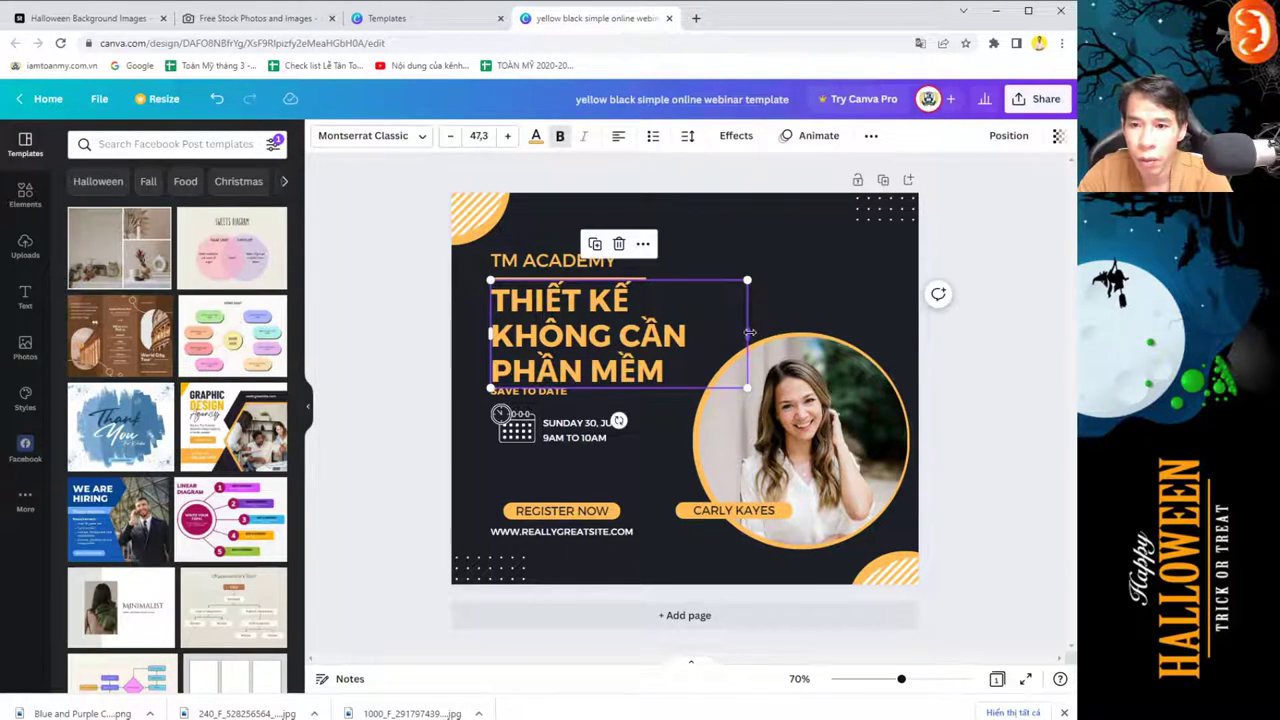
mouse_move(749, 332)
mouse_down()
mouse_move(735, 334)
mouse_move(766, 334)
mouse_move(739, 333)
mouse_up()
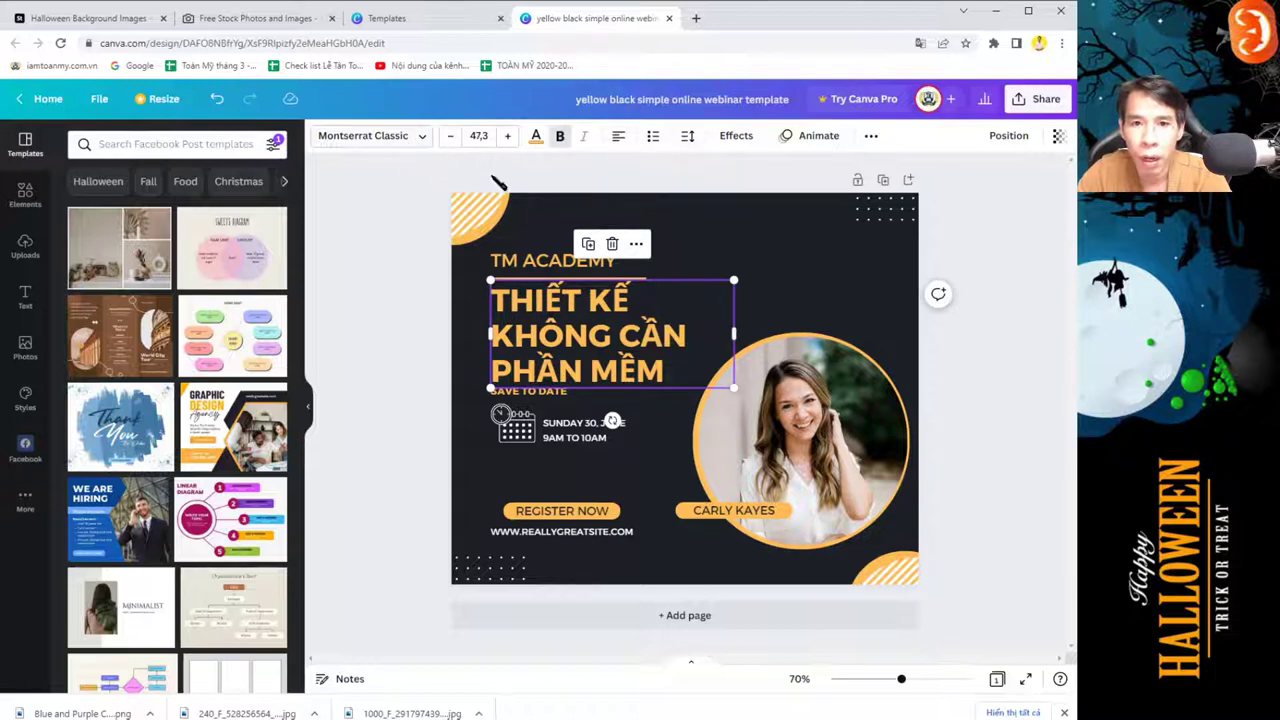
Set the headline font to Anton after briefly trying League Spartan
click(421, 137)
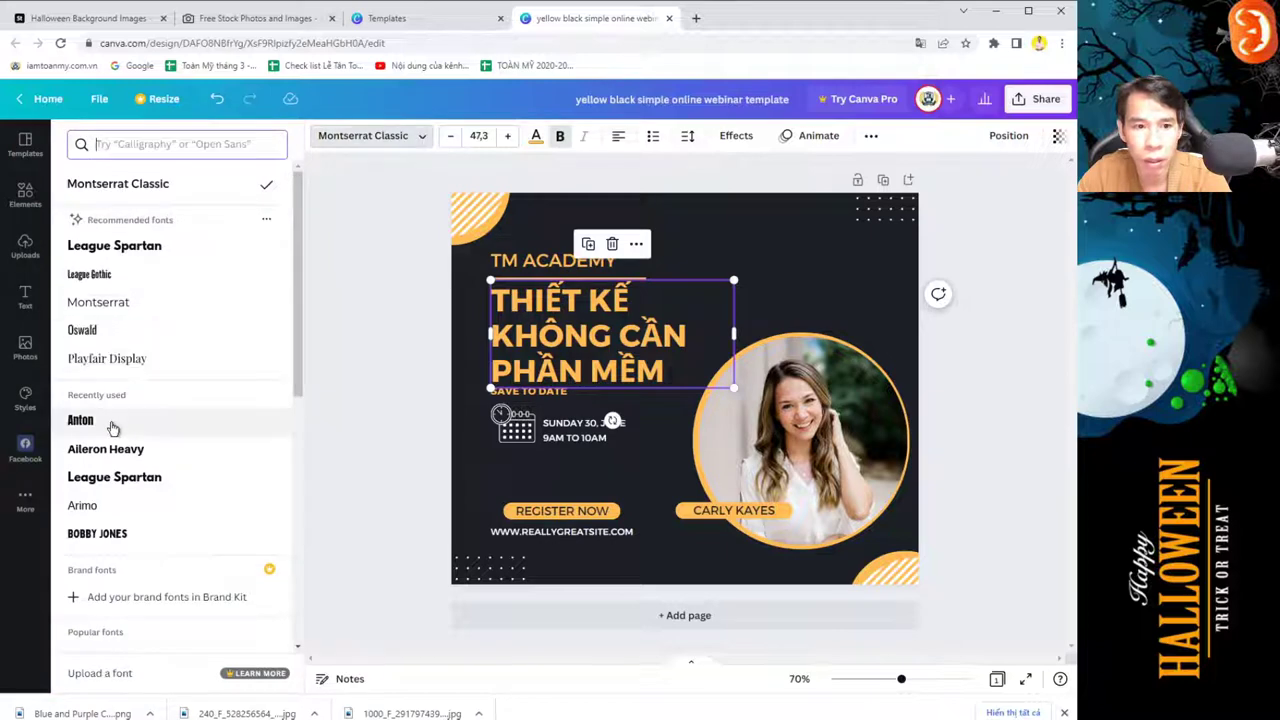
click(112, 425)
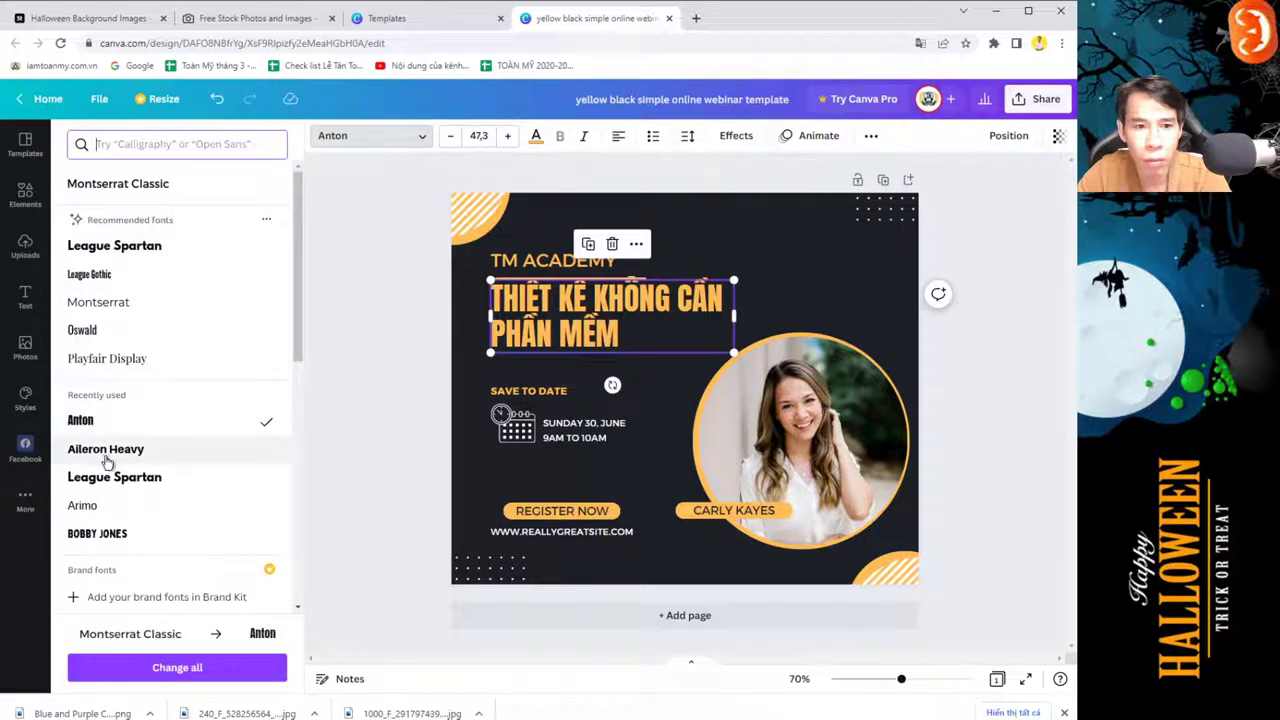
click(115, 482)
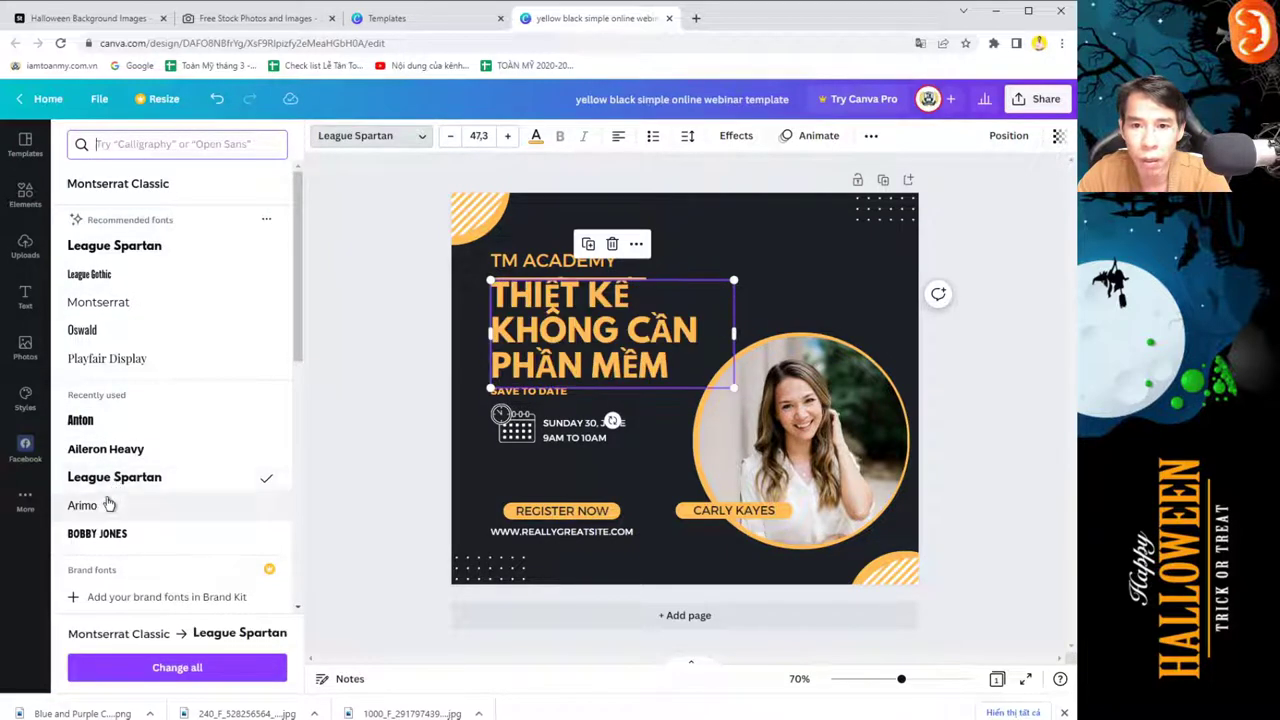
click(96, 425)
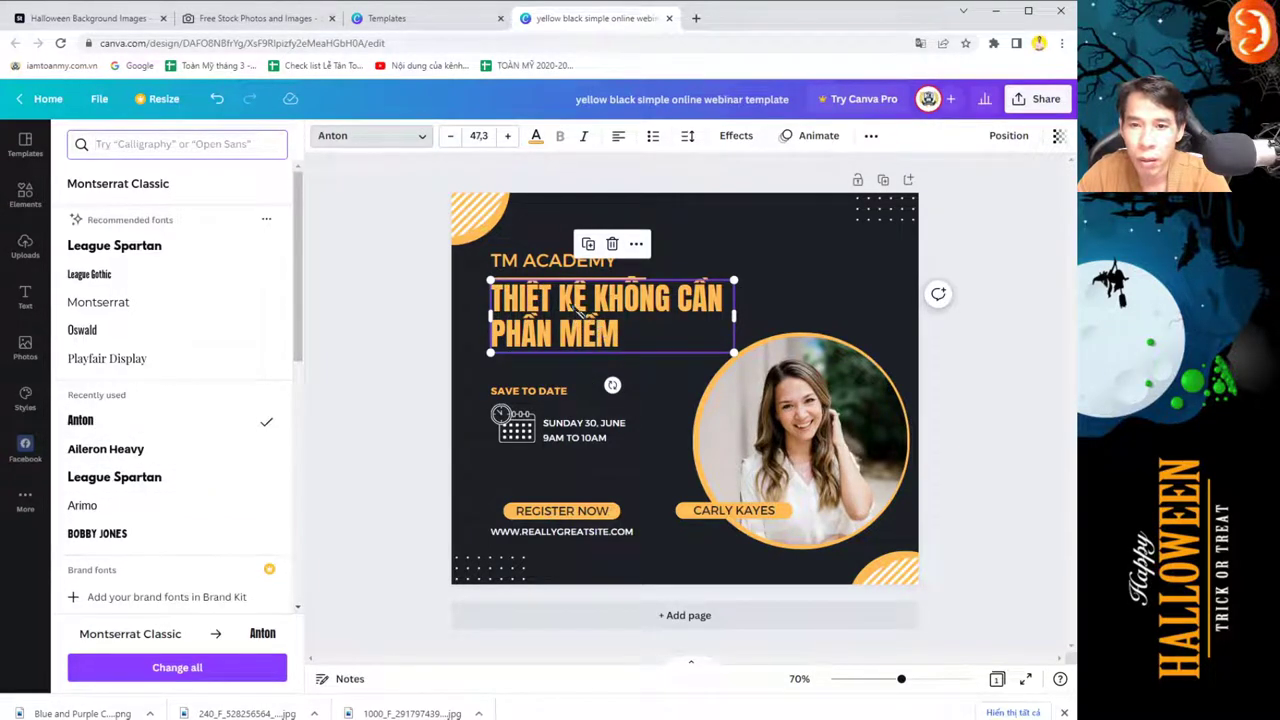
Middle-anchor the headline with 1.15 line spacing and move it slightly lower
click(689, 145)
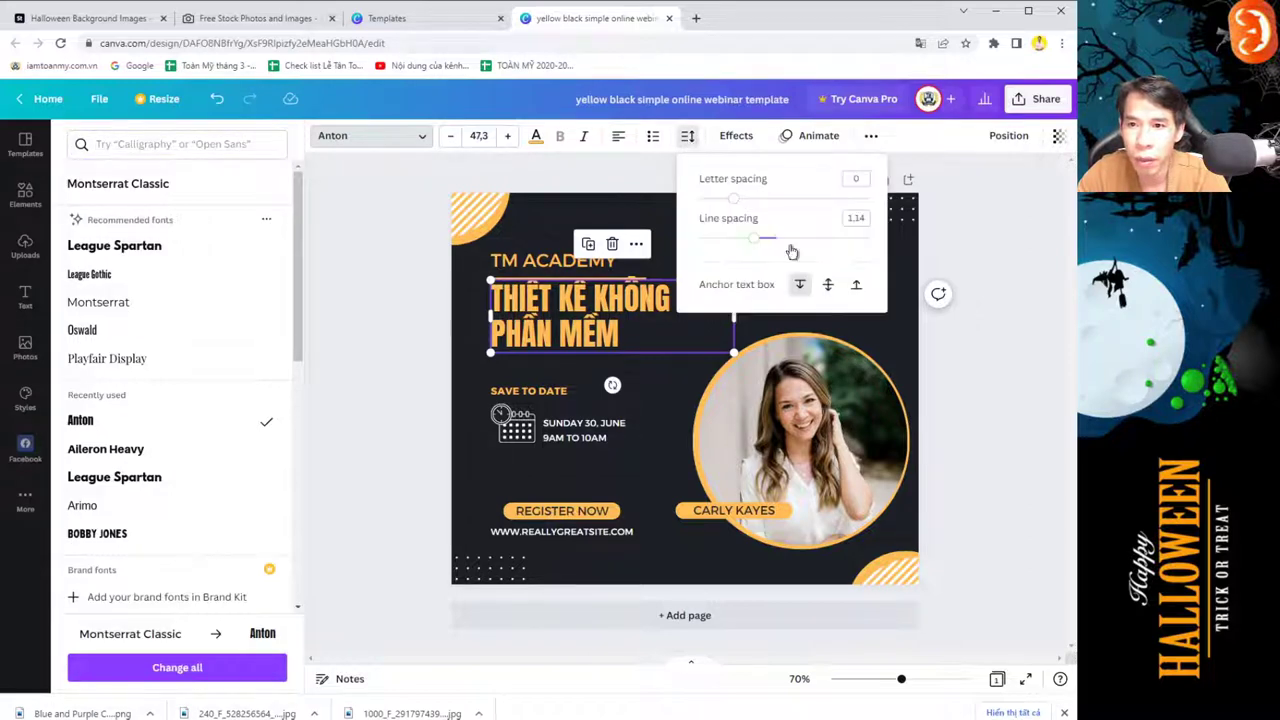
click(829, 290)
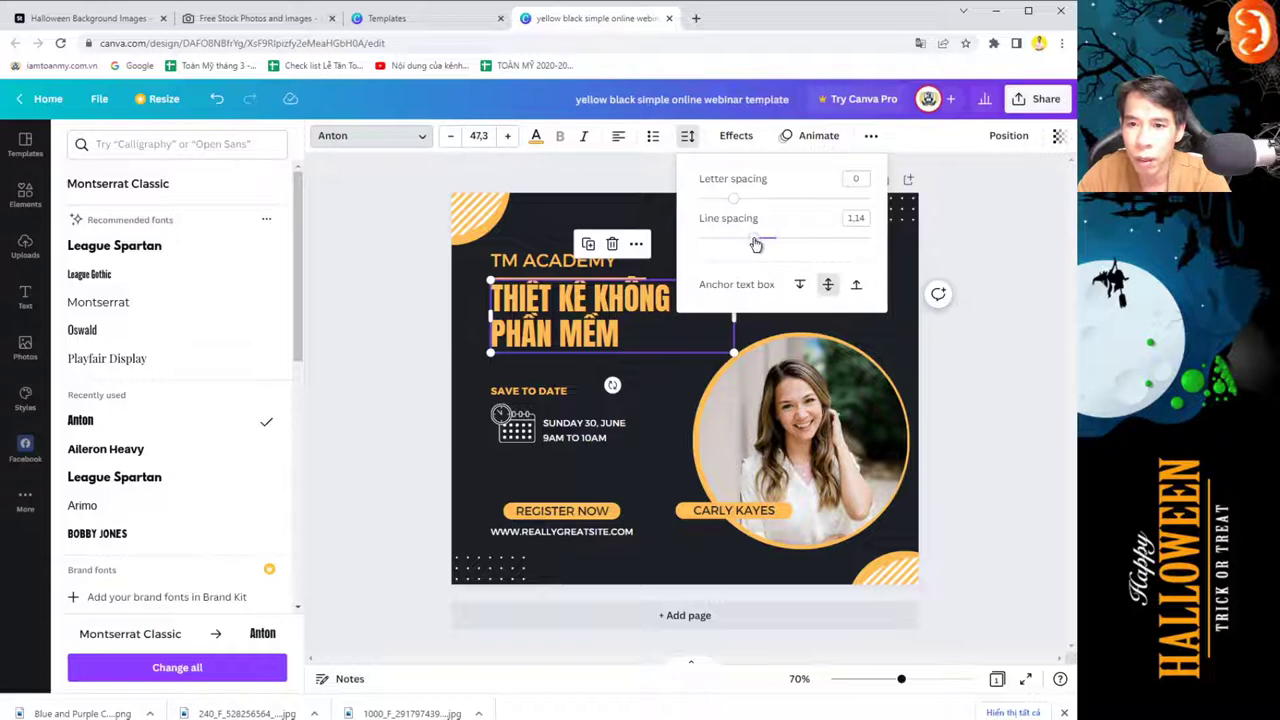
drag(754, 240, 788, 240)
click(988, 268)
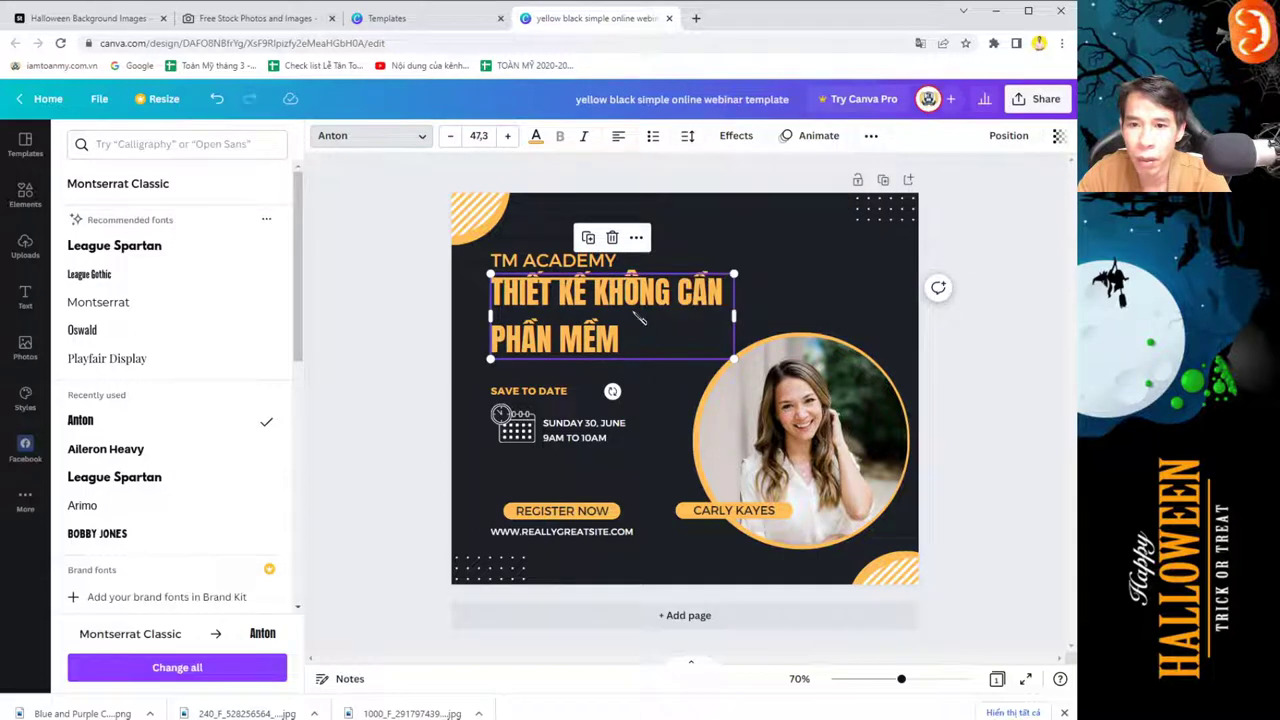
drag(636, 305, 627, 315)
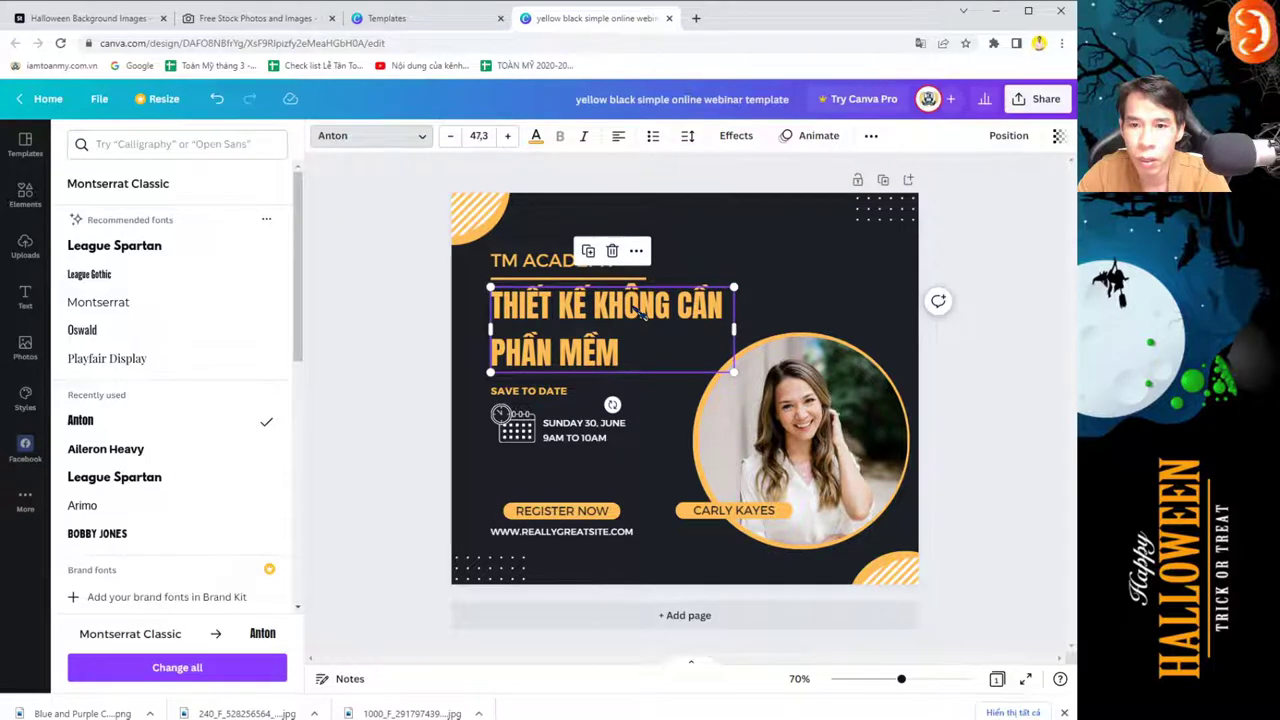
click(643, 313)
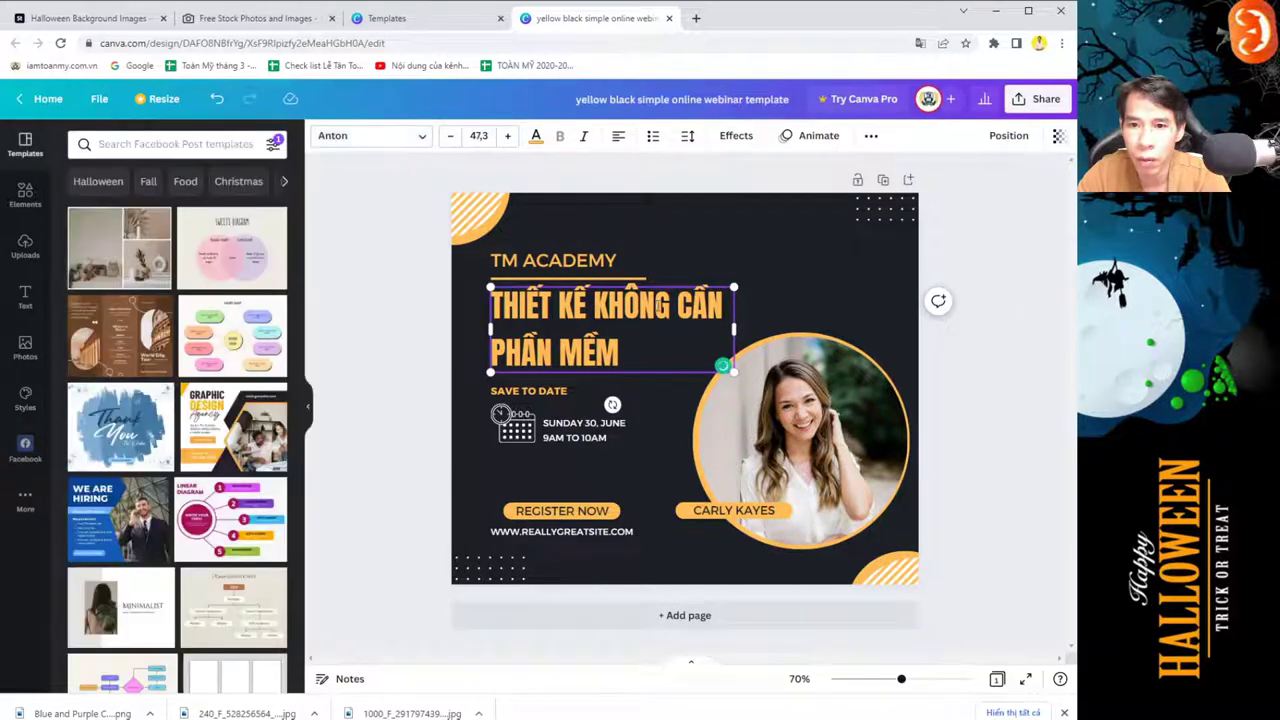
click(386, 303)
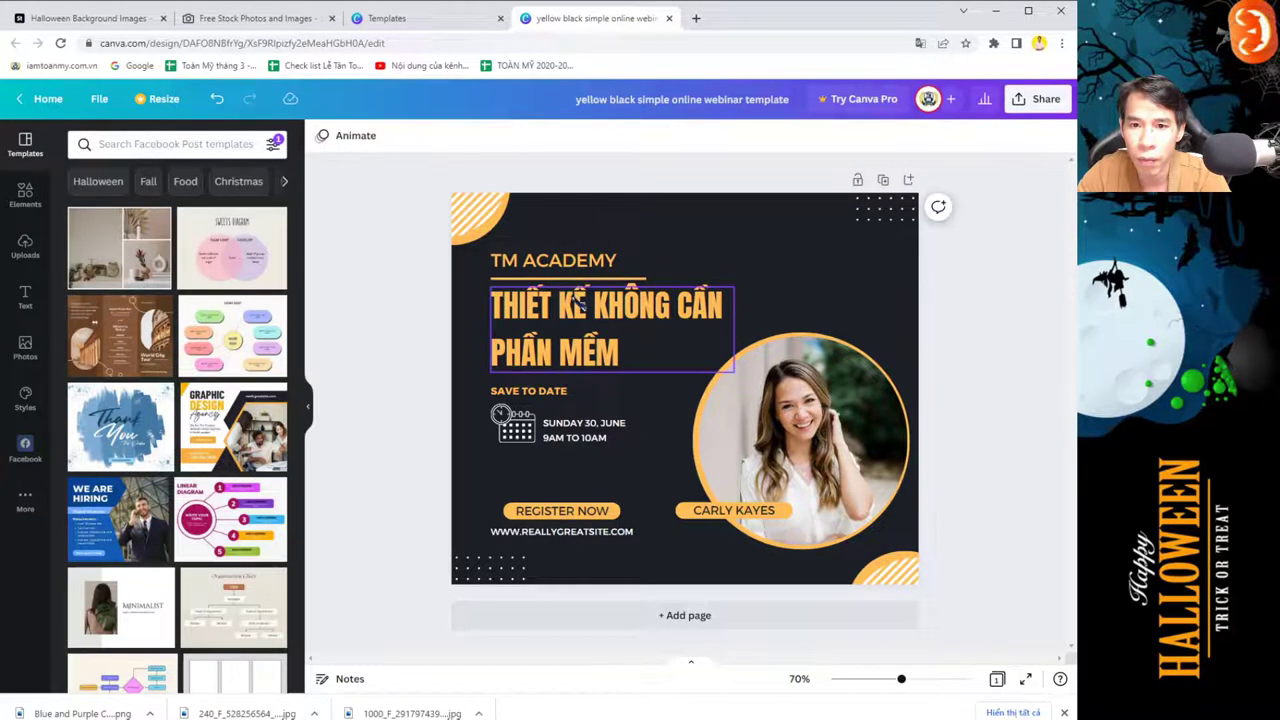
click(575, 300)
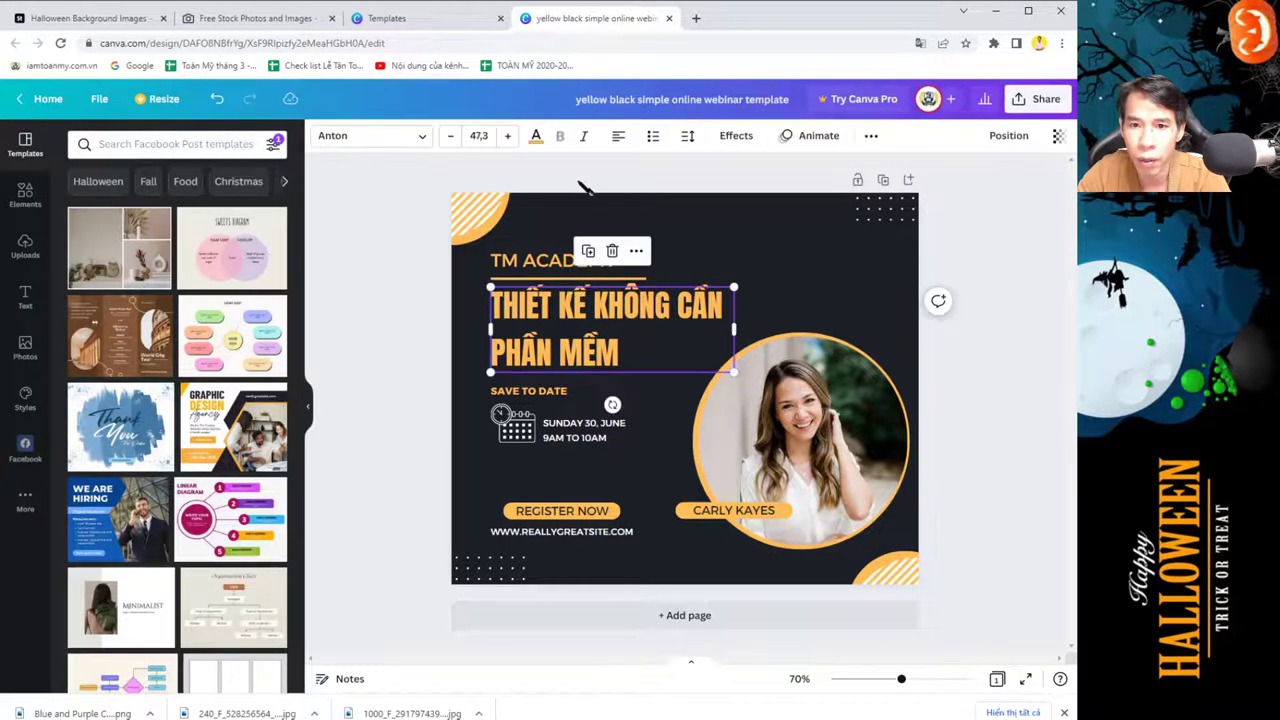
click(536, 140)
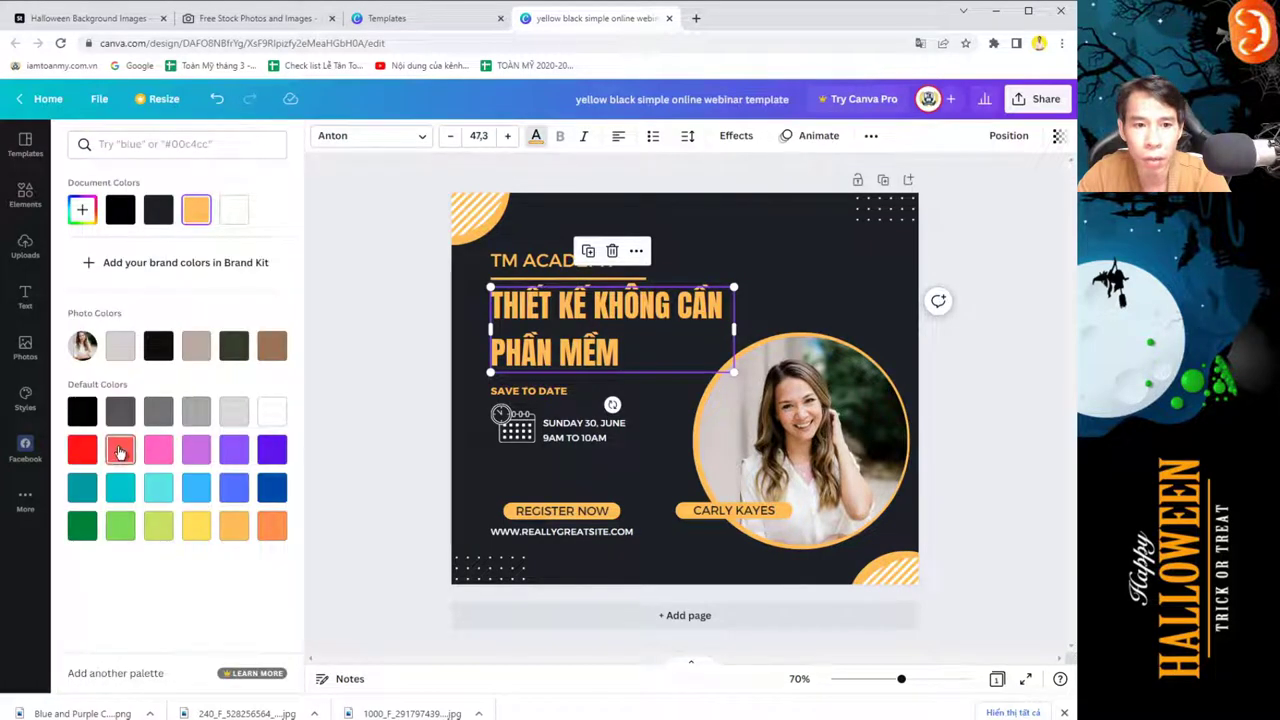
click(120, 452)
click(84, 451)
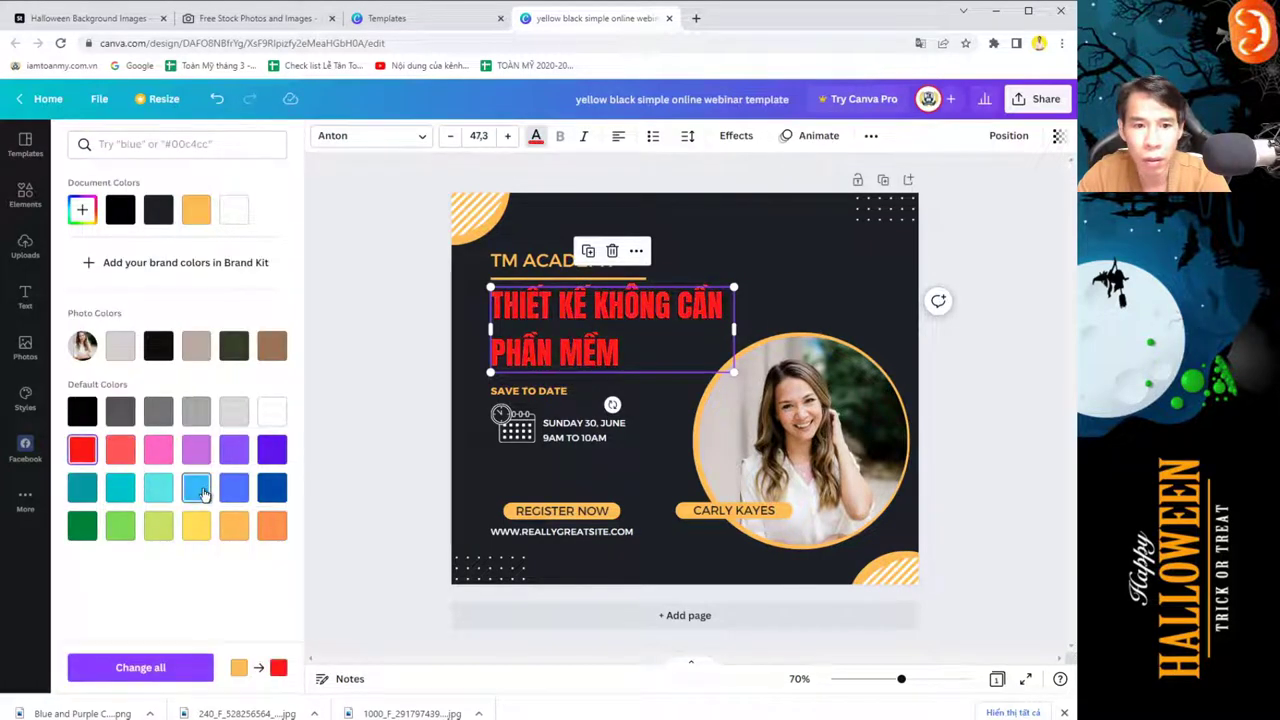
click(197, 488)
click(272, 411)
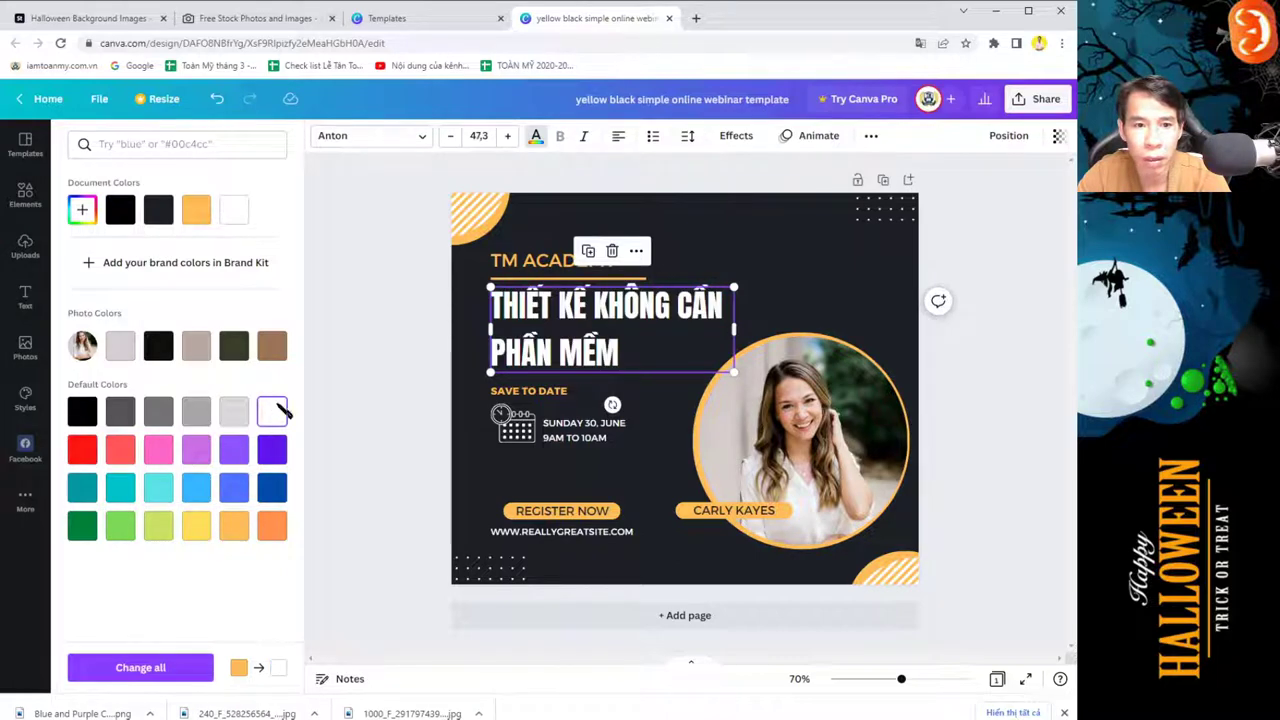
click(195, 218)
key(Escape)
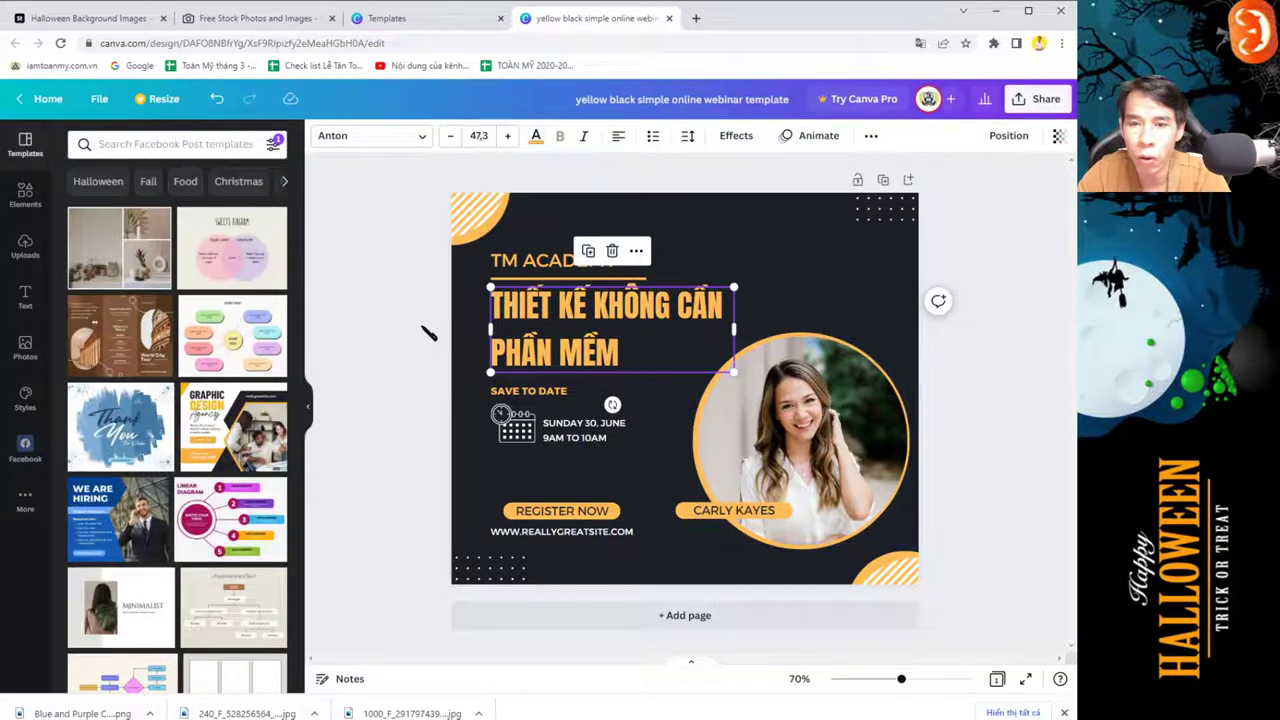
click(390, 292)
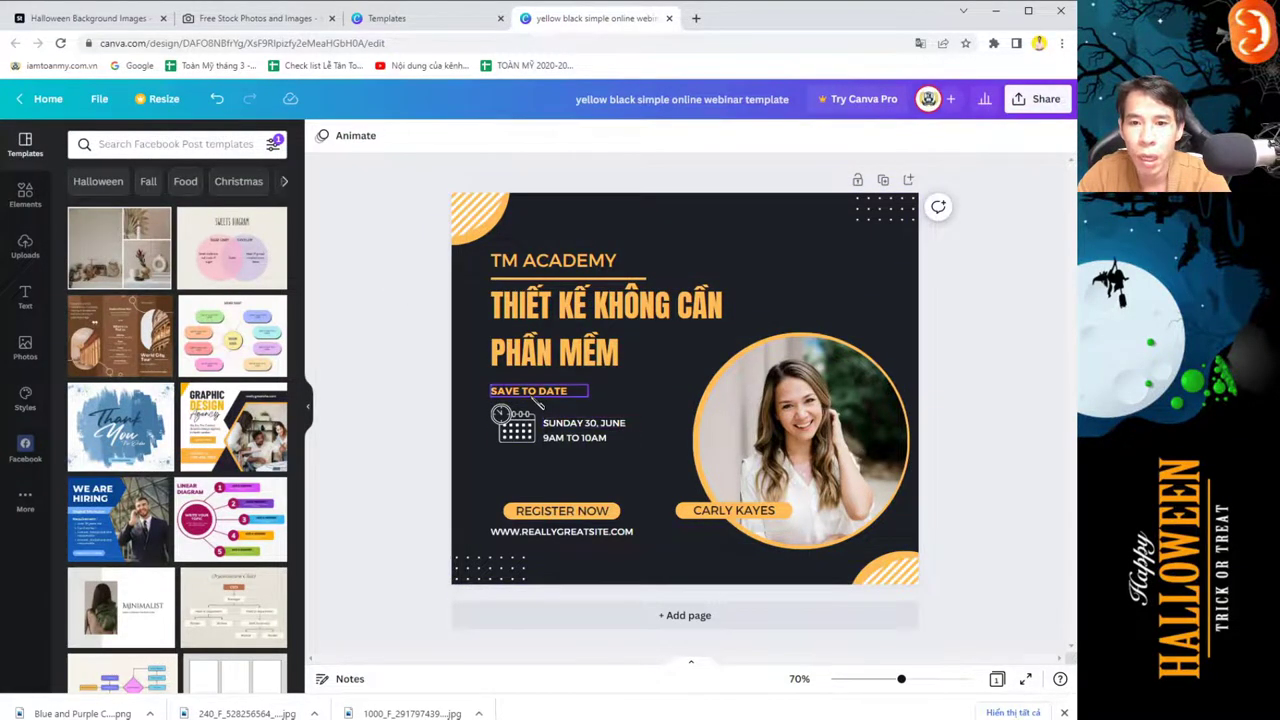
Replace the SAVE TO DATE heading with the Vietnamese THỜI KHÓA BIỂU schedule heading
click(537, 399)
click(556, 395)
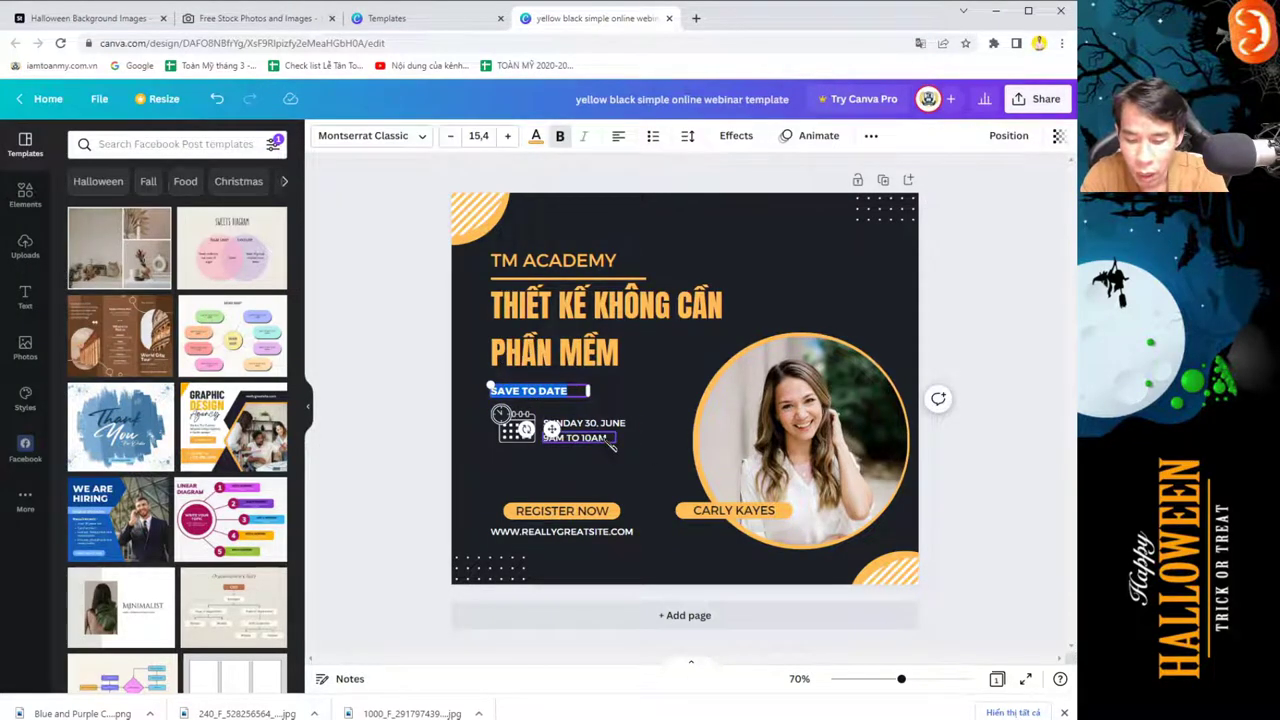
text(THỜI KHÓA BIỂU)
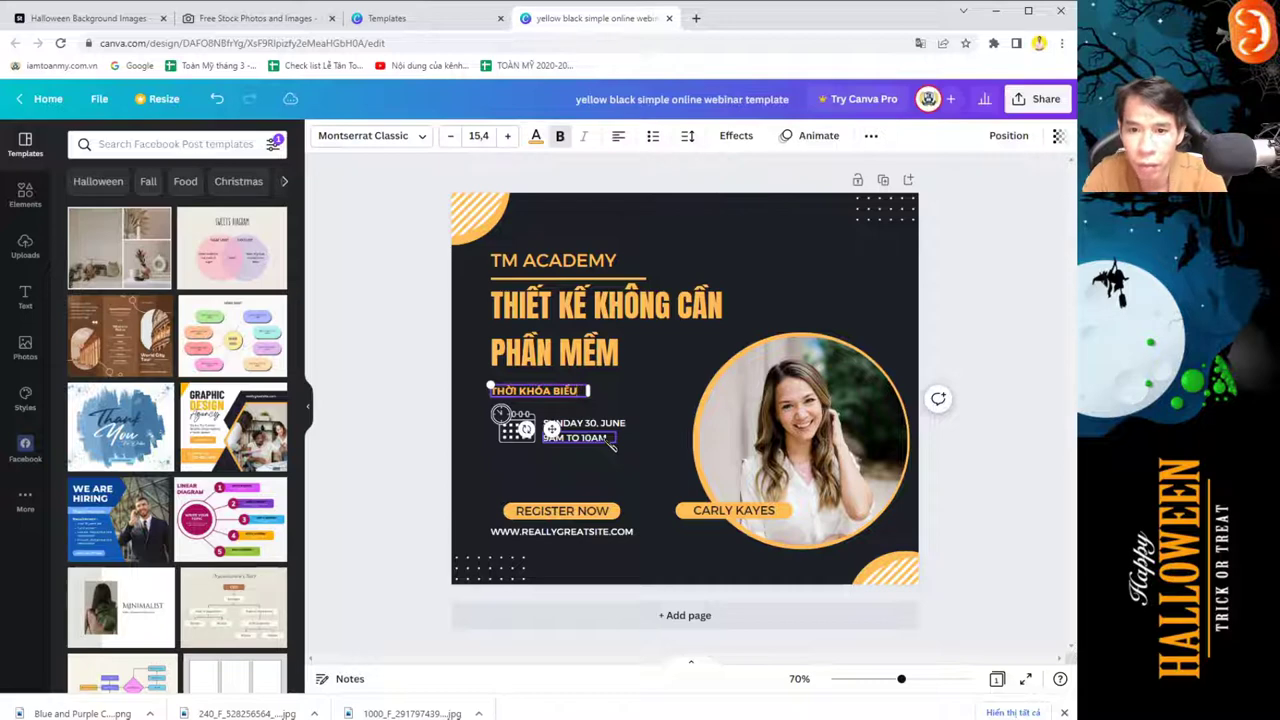
click(384, 394)
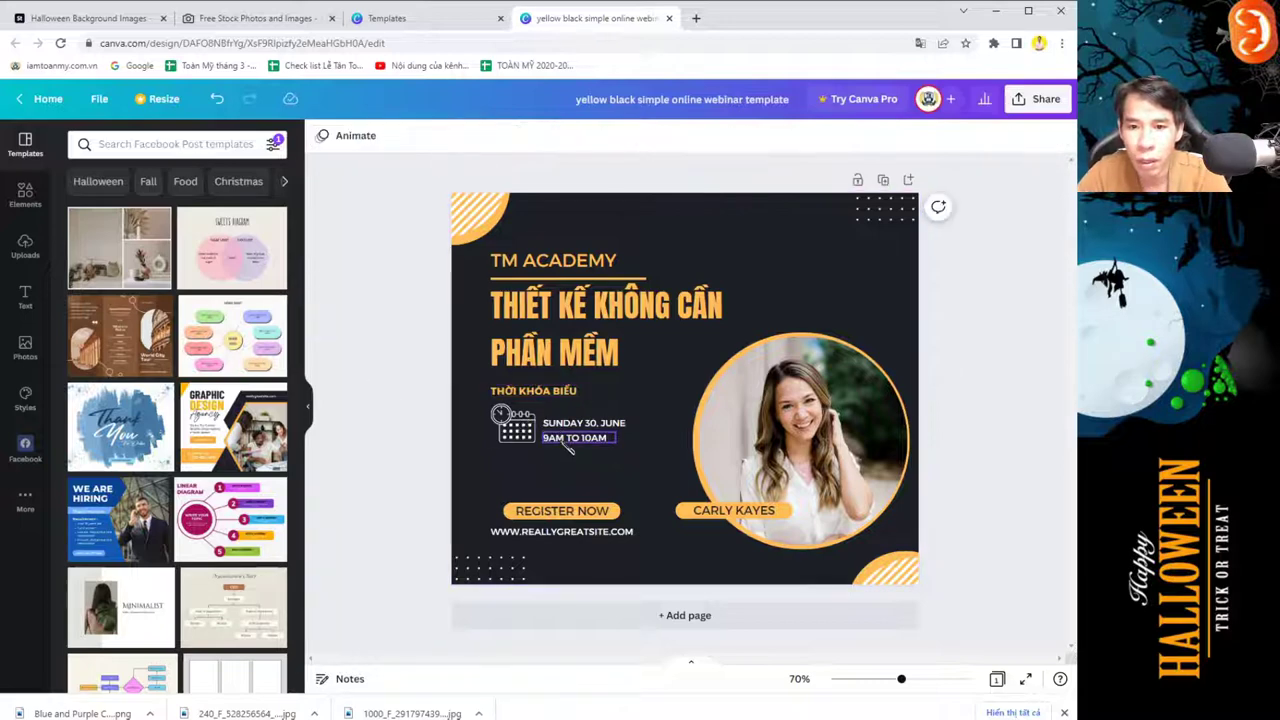
Change the date line to THỨ 3,5 and the time line to 18H00-19H30
click(563, 442)
double_click(590, 423)
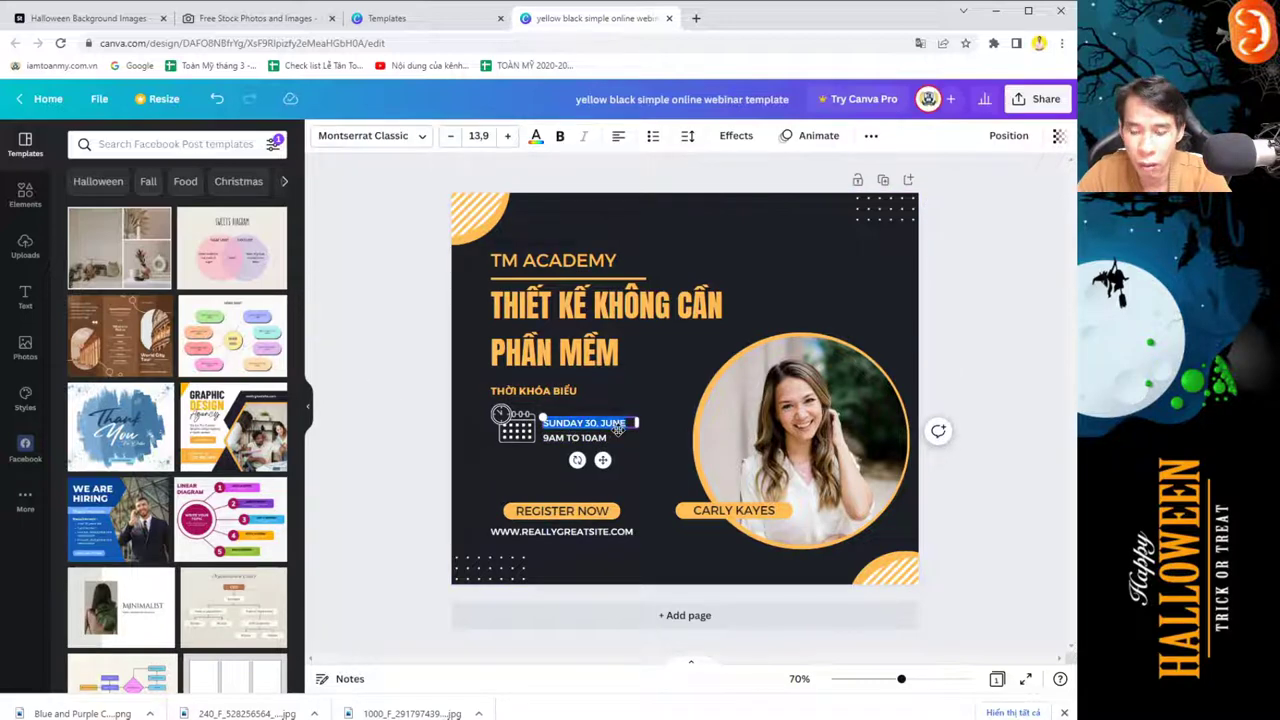
key(BackSpace)
text(THỨ 3,5)
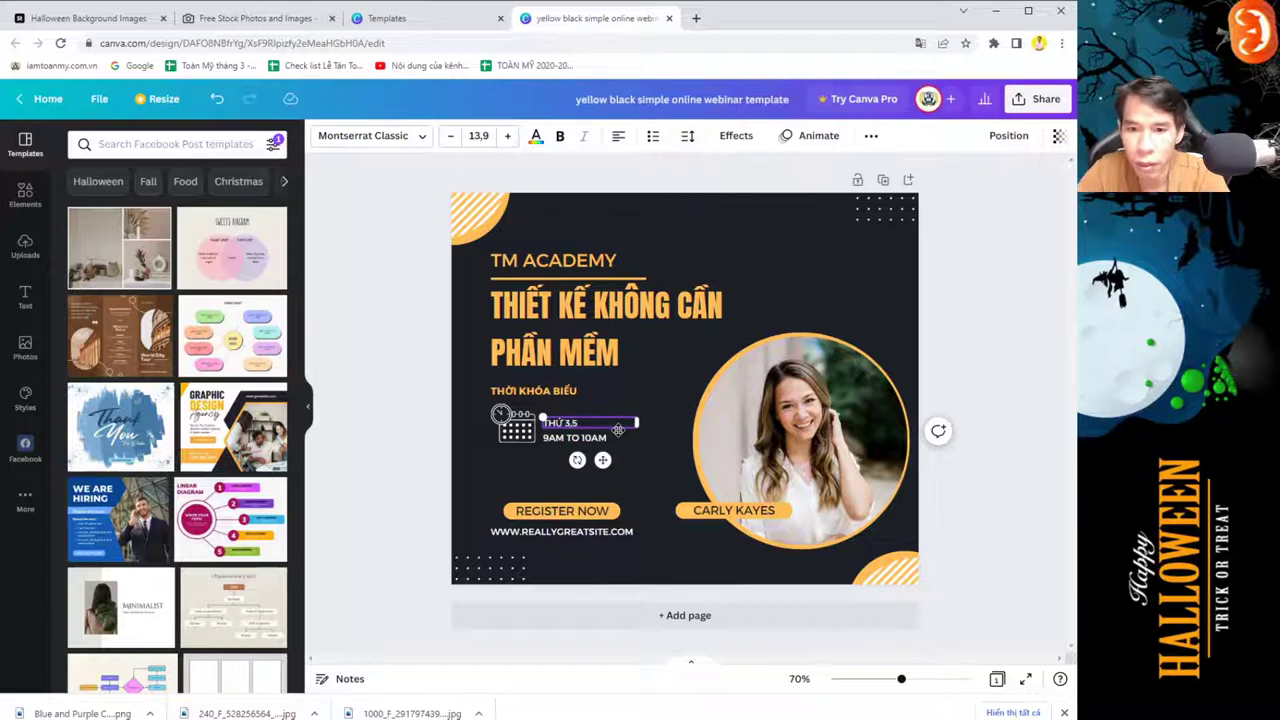
click(575, 437)
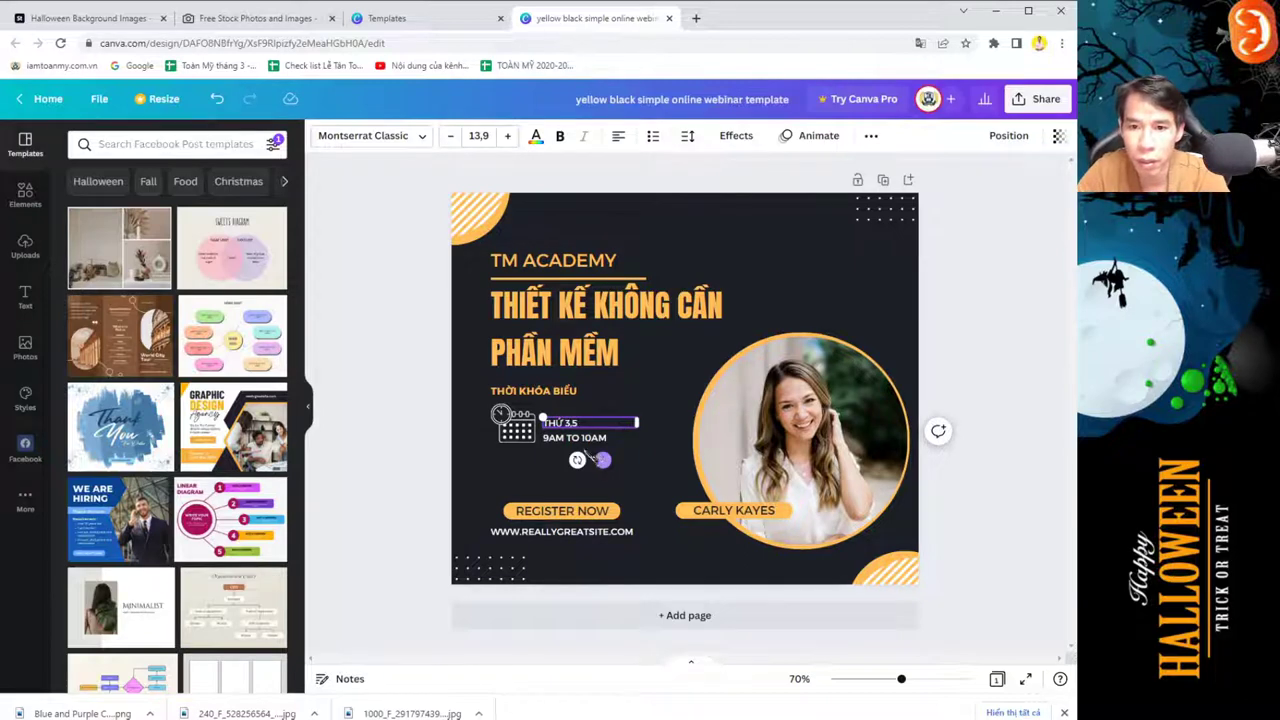
double_click(575, 437)
key(BackSpace)
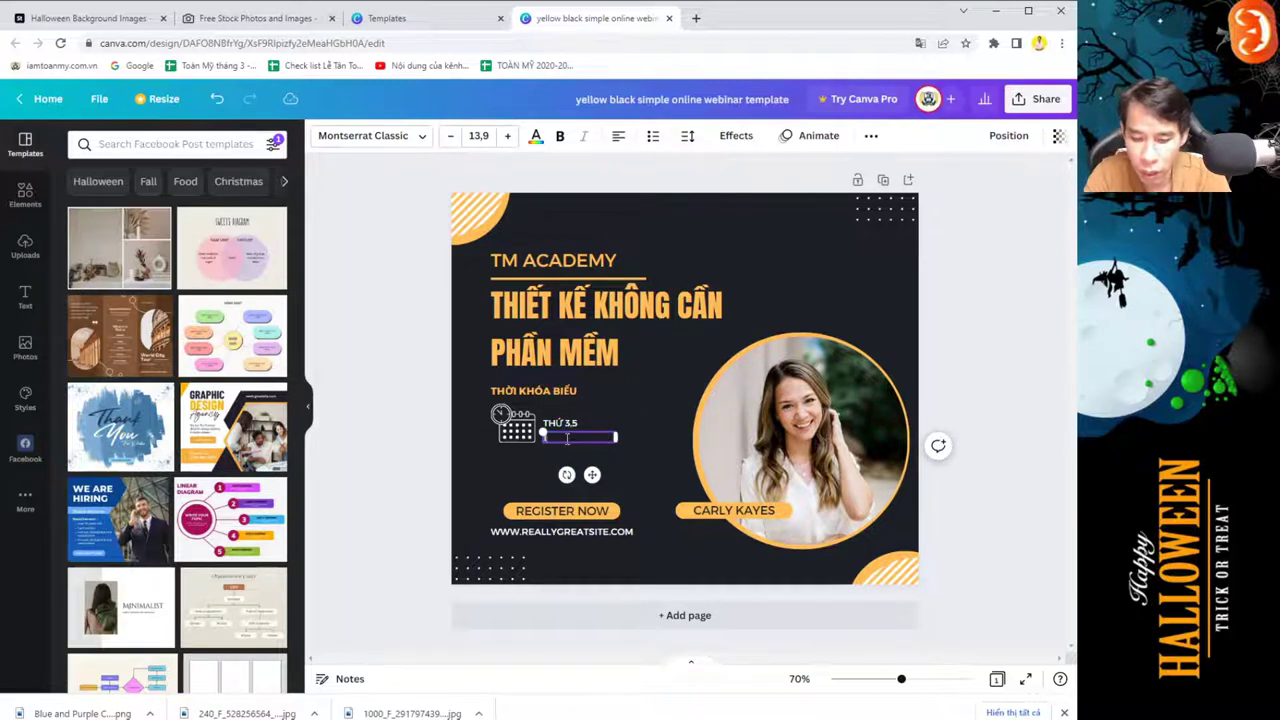
text(18H00-19H30)
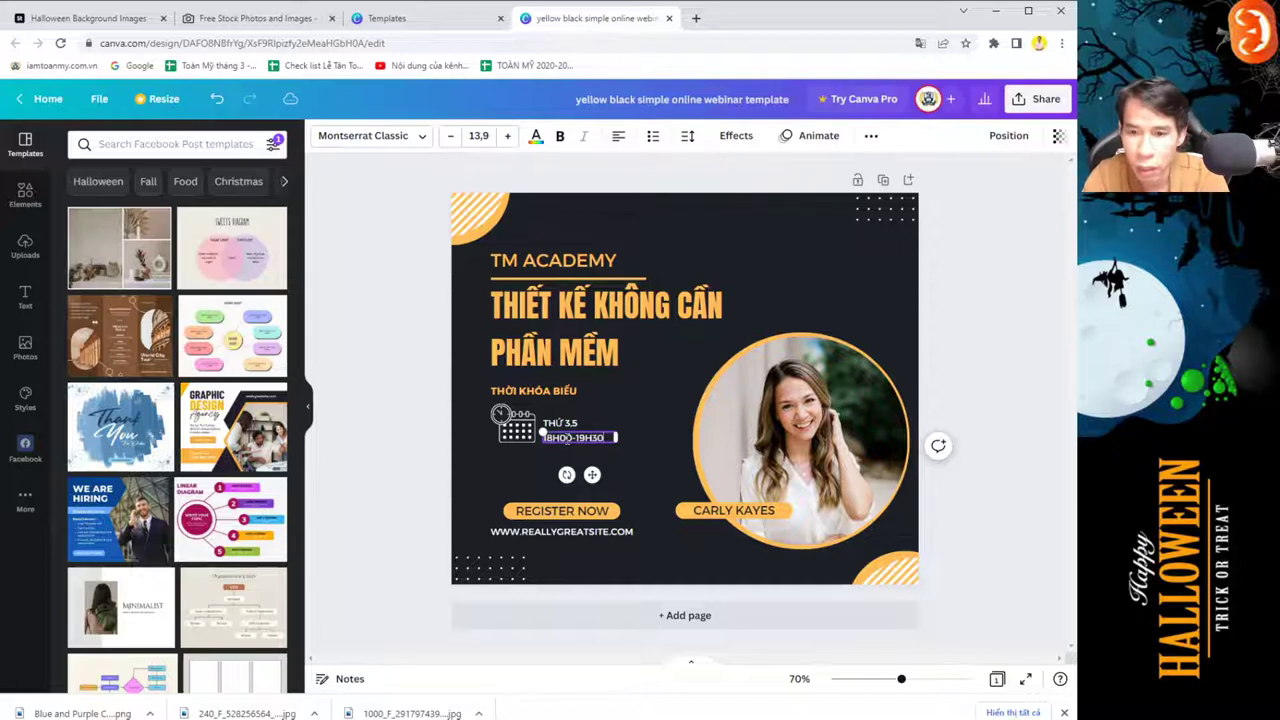
click(1025, 318)
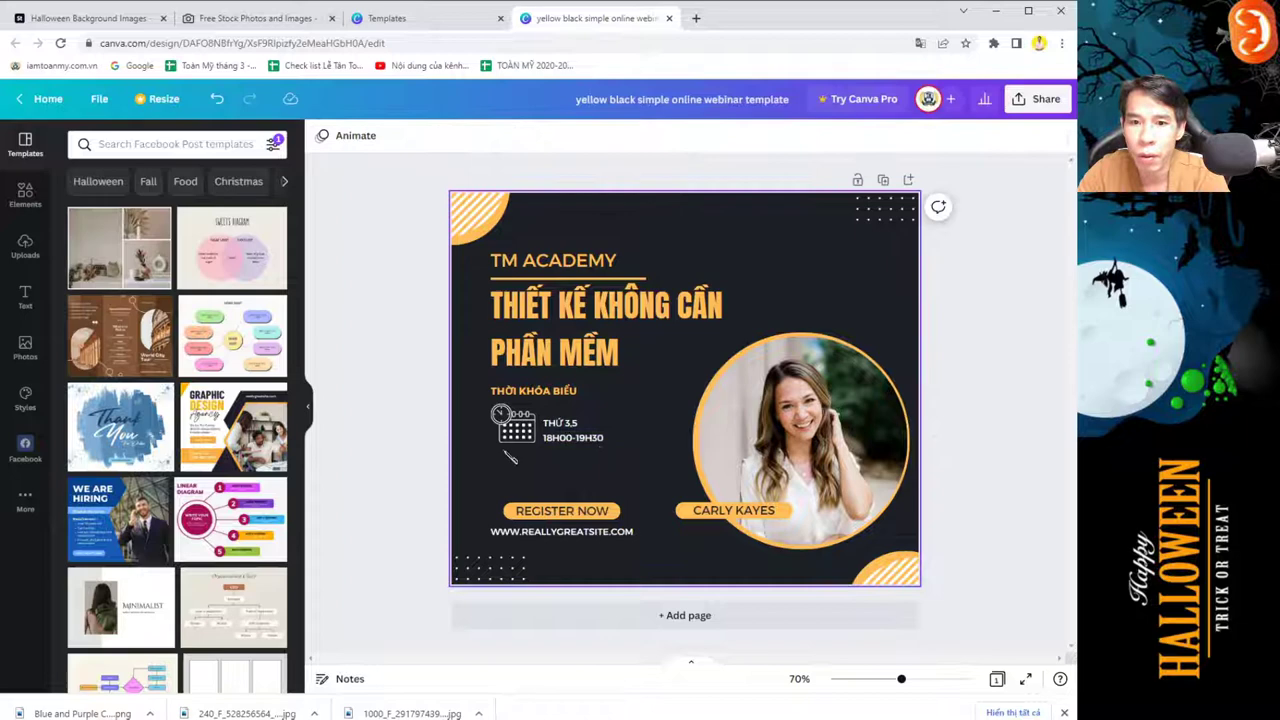
Extend the heading to THỜI KHÓA BIỂU MÔN HÓA and widen its box to one line
click(580, 395)
text(MÔN HOA)
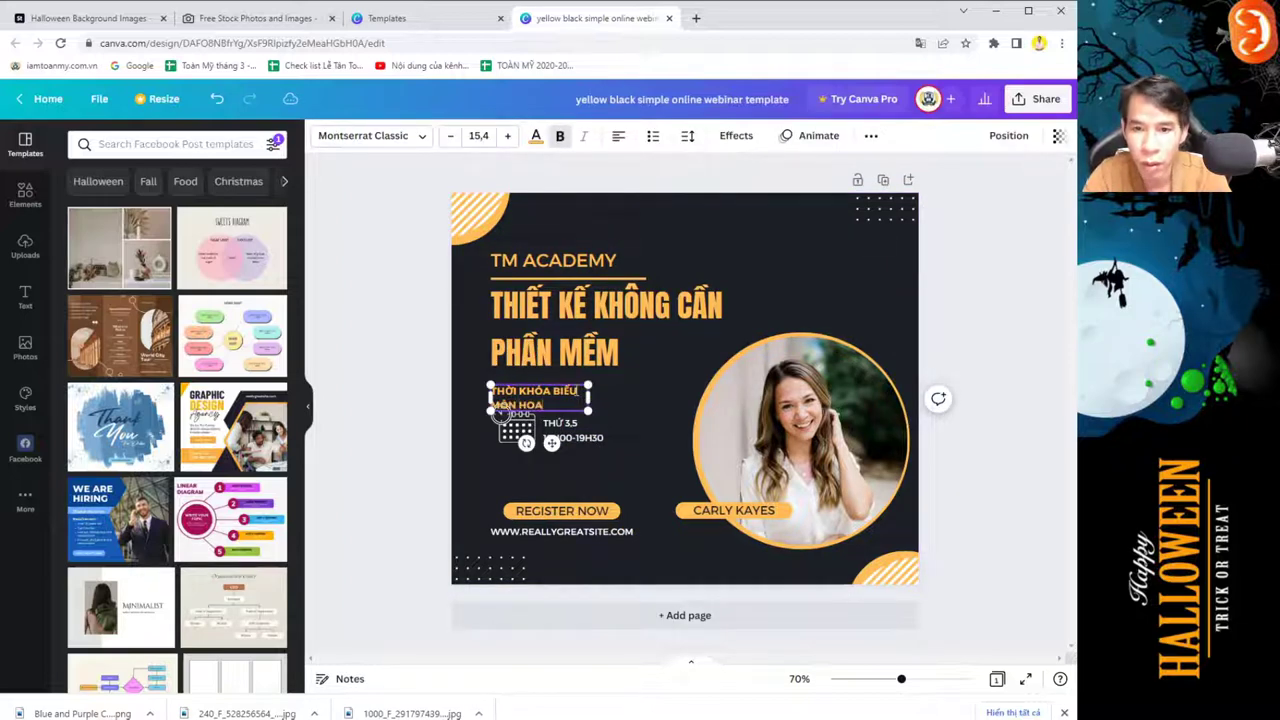
text(s)
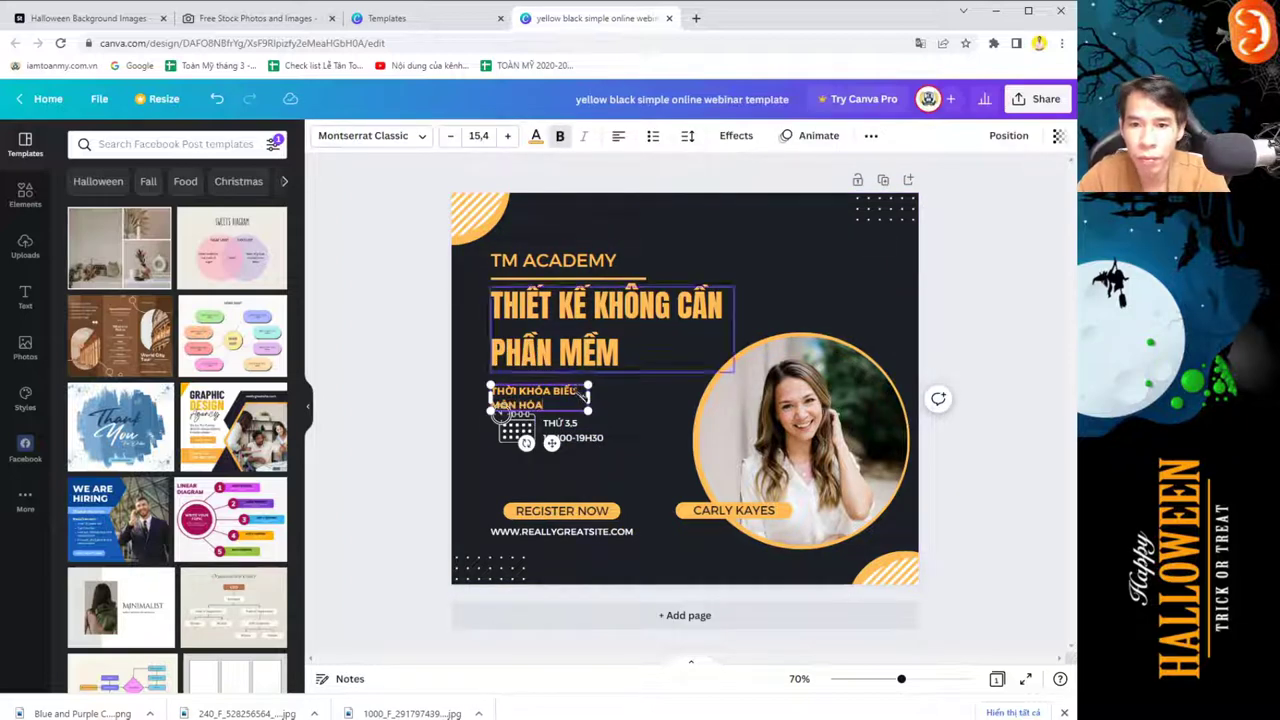
key(Escape)
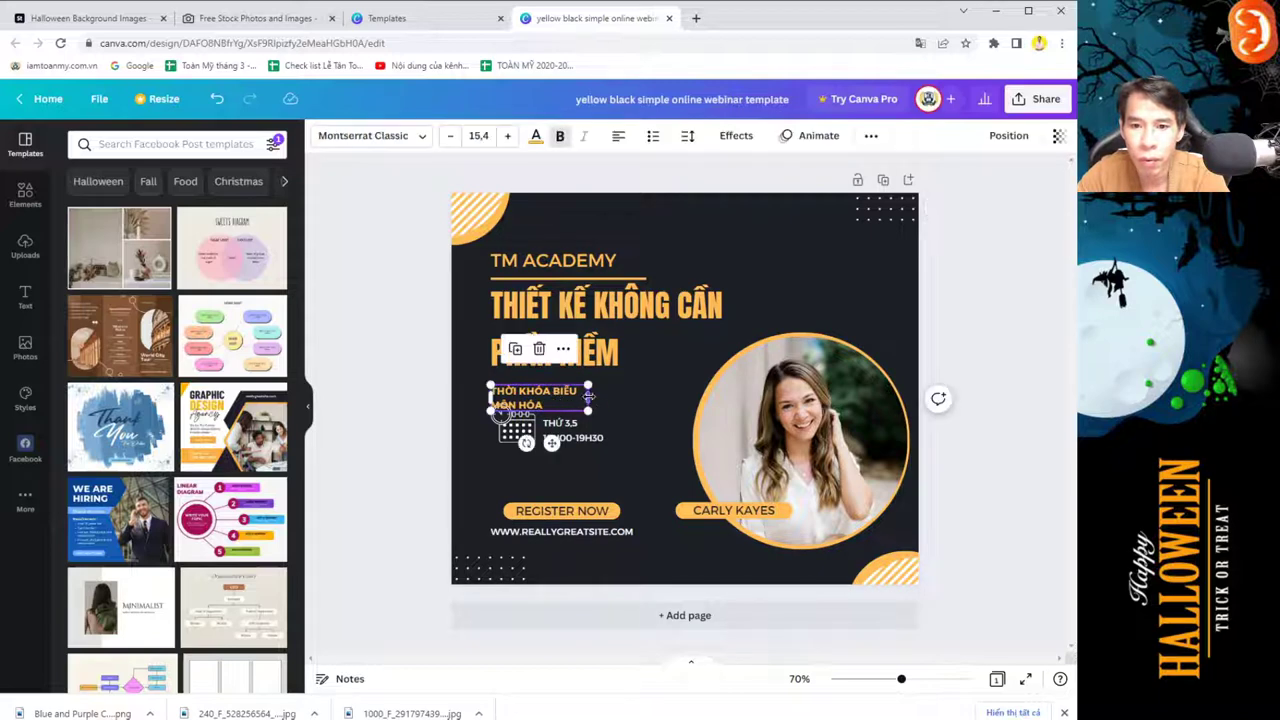
drag(589, 397, 631, 399)
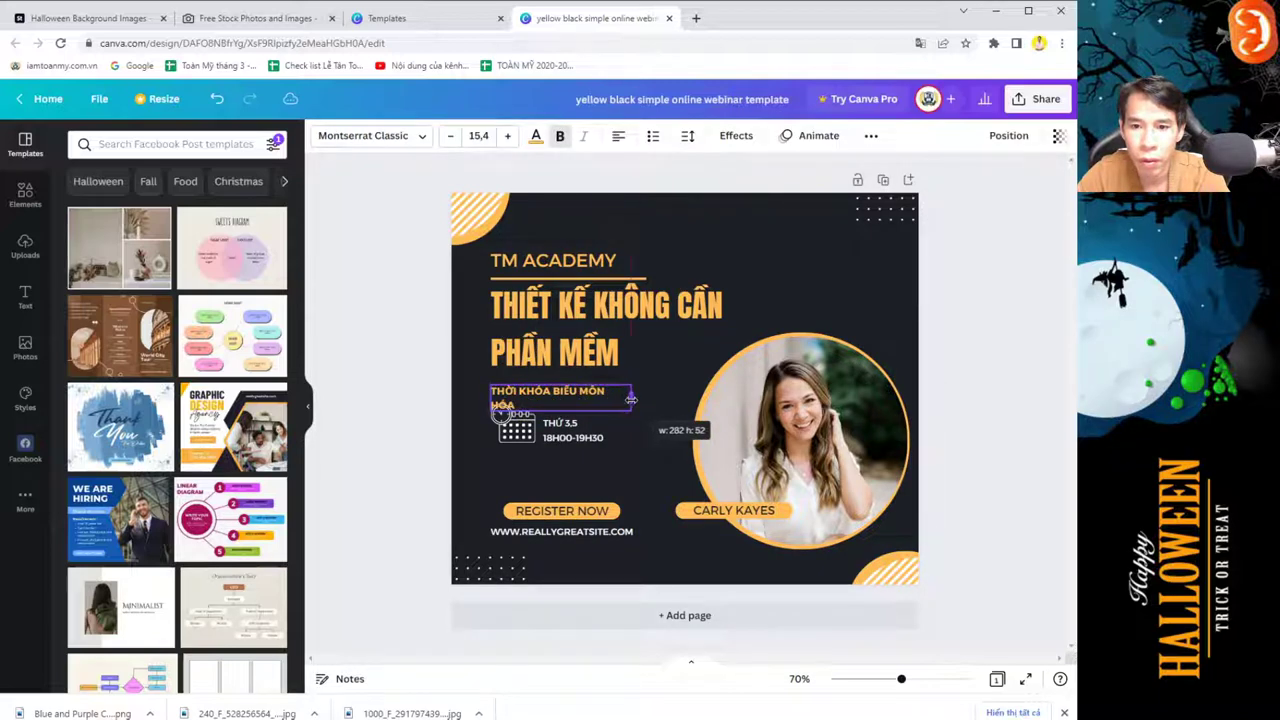
drag(631, 399, 643, 403)
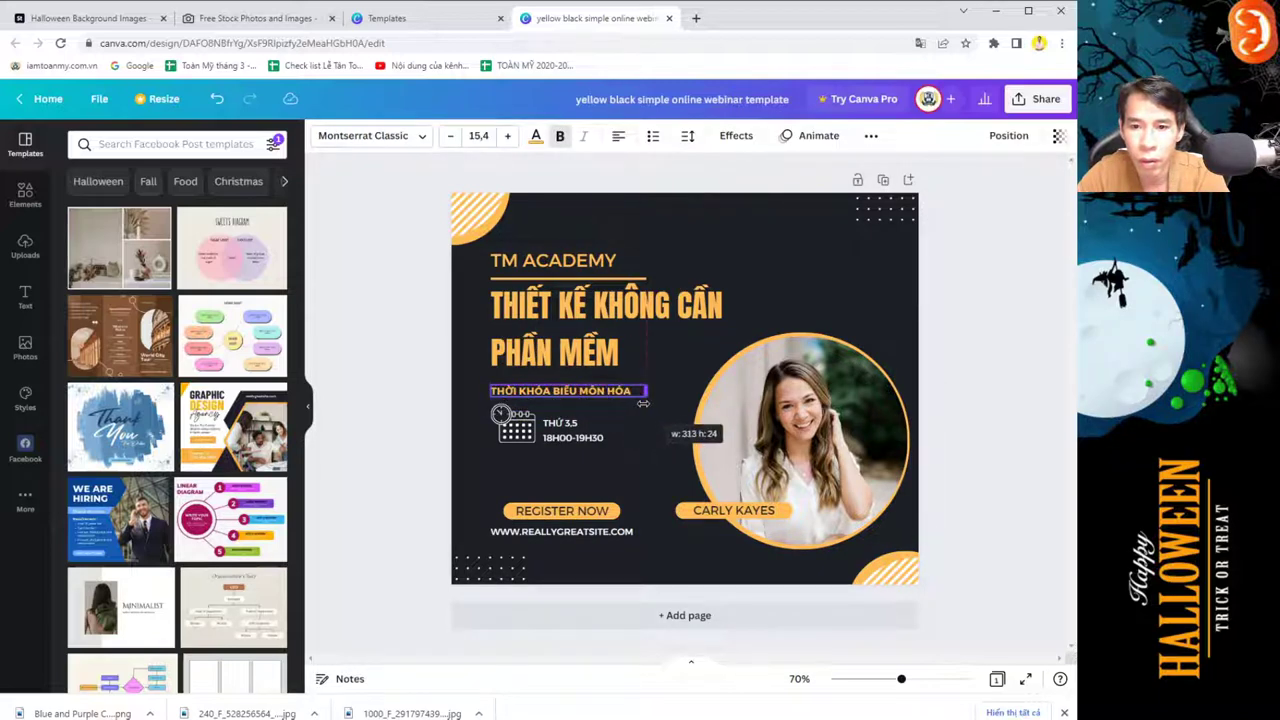
key(Escape)
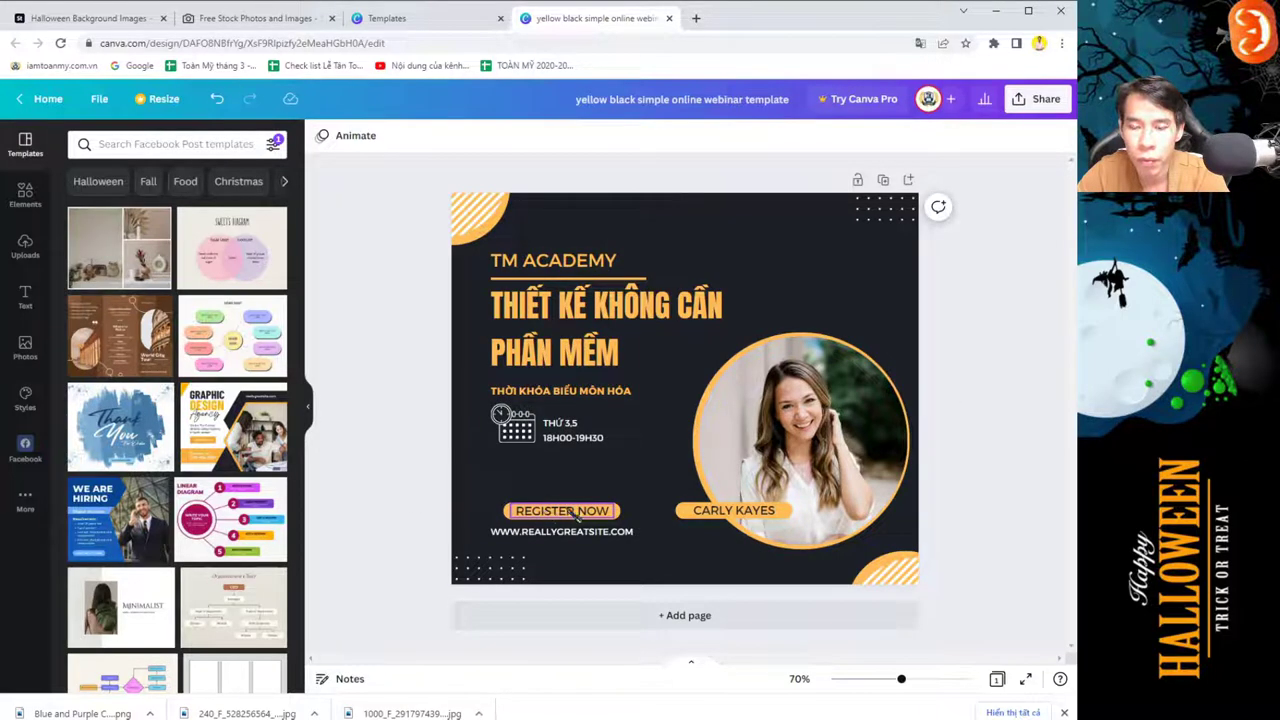
click(525, 533)
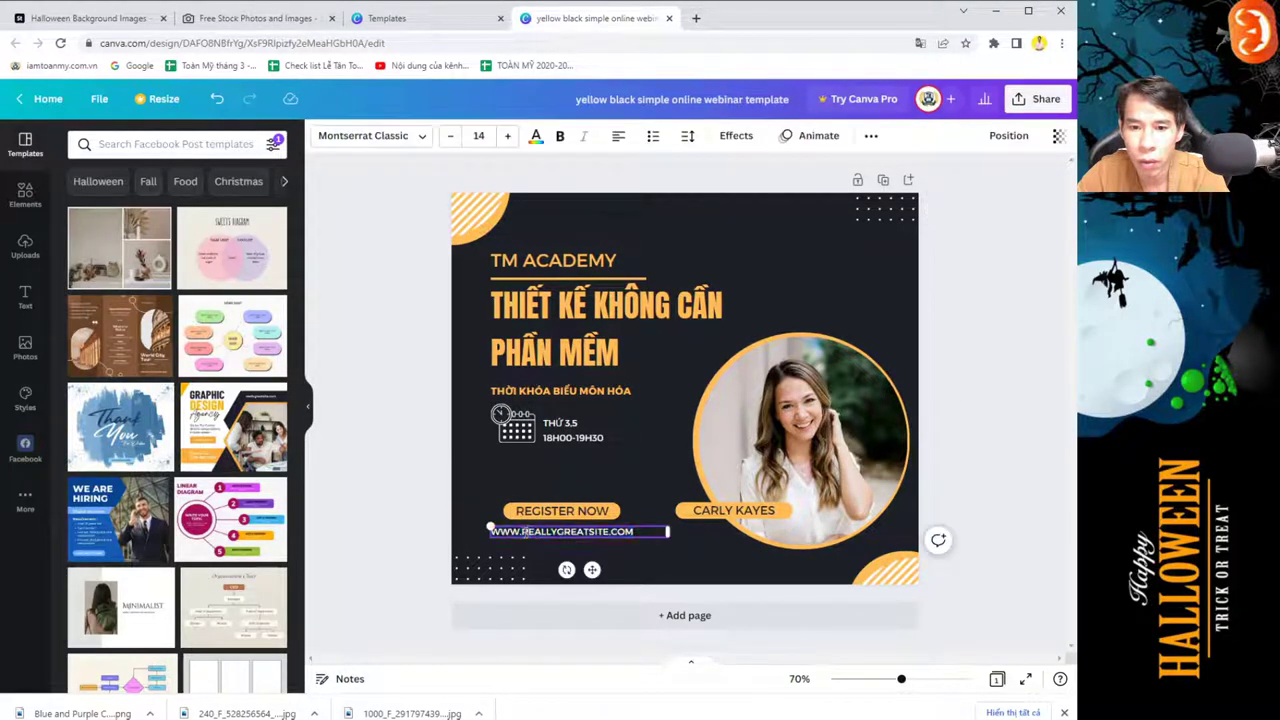
drag(525, 533, 608, 530)
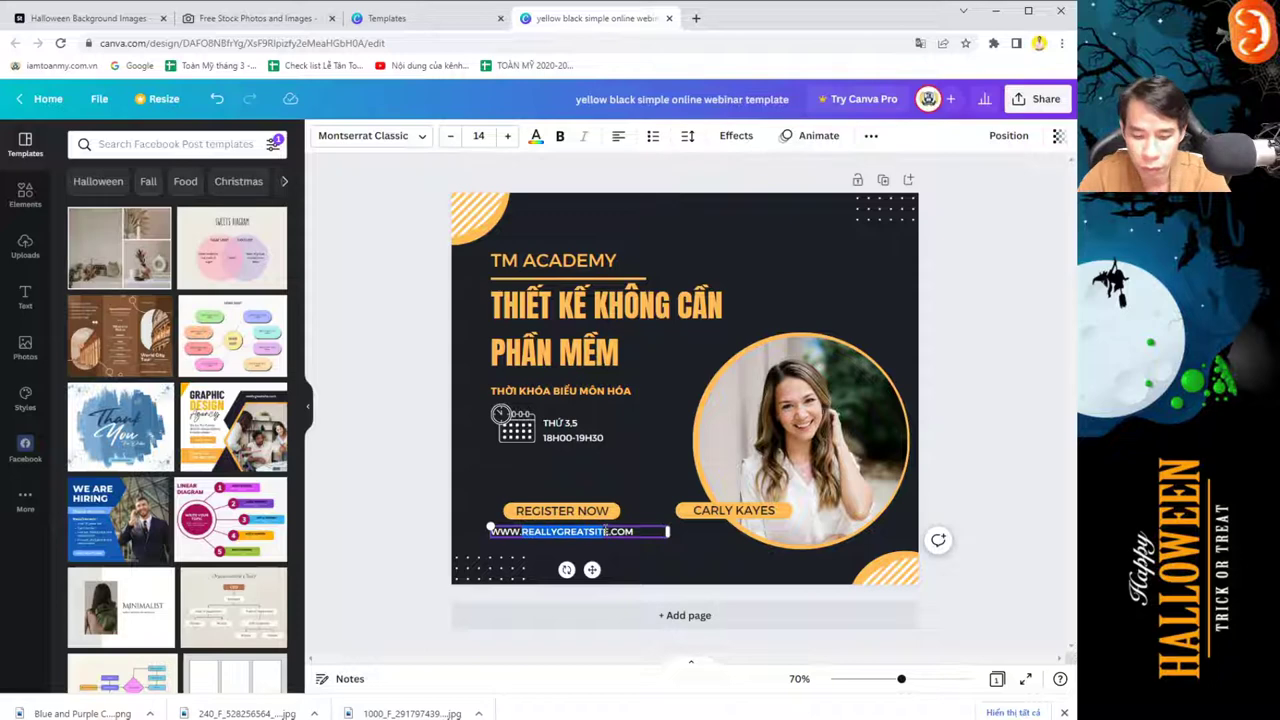
text(iame)
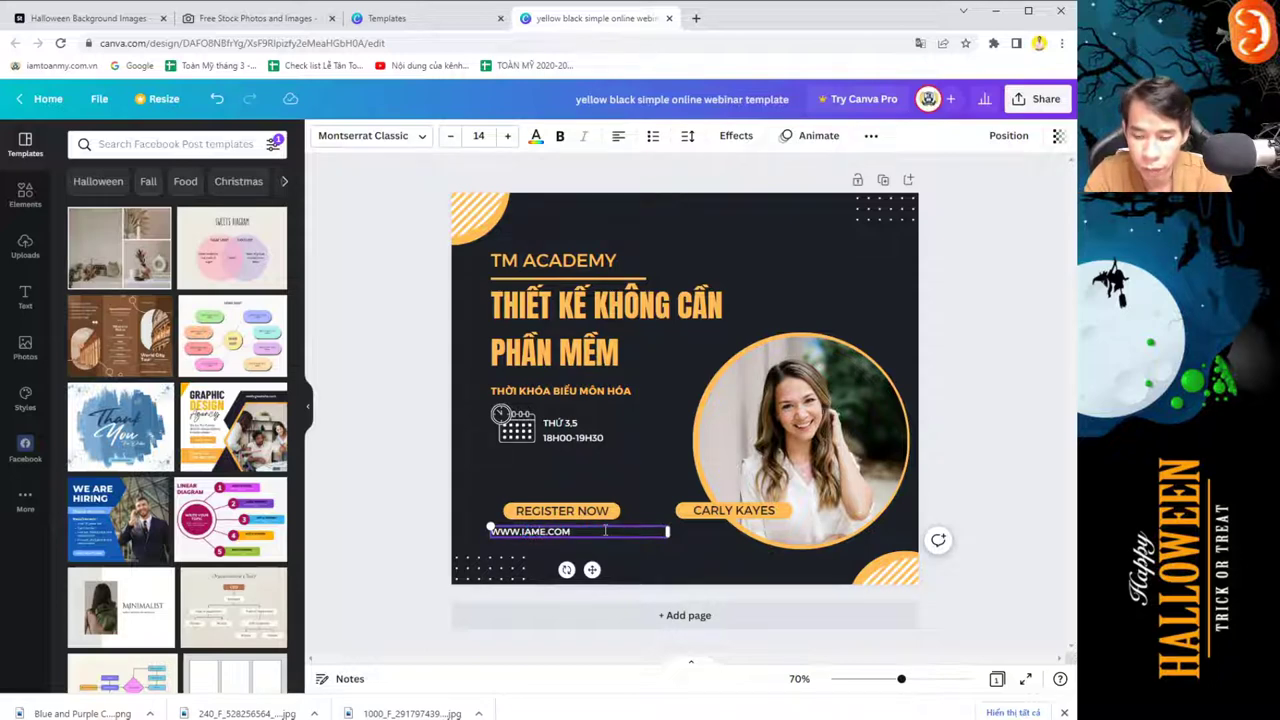
text(toa)
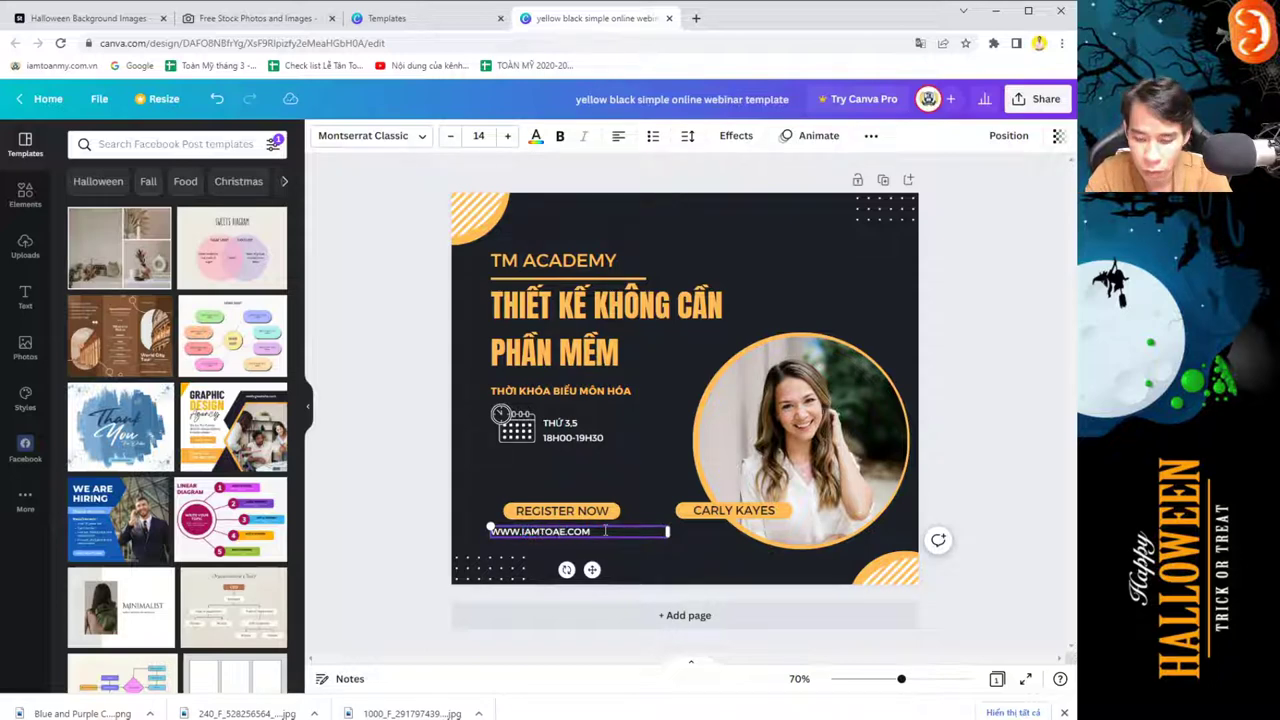
text(nmy)
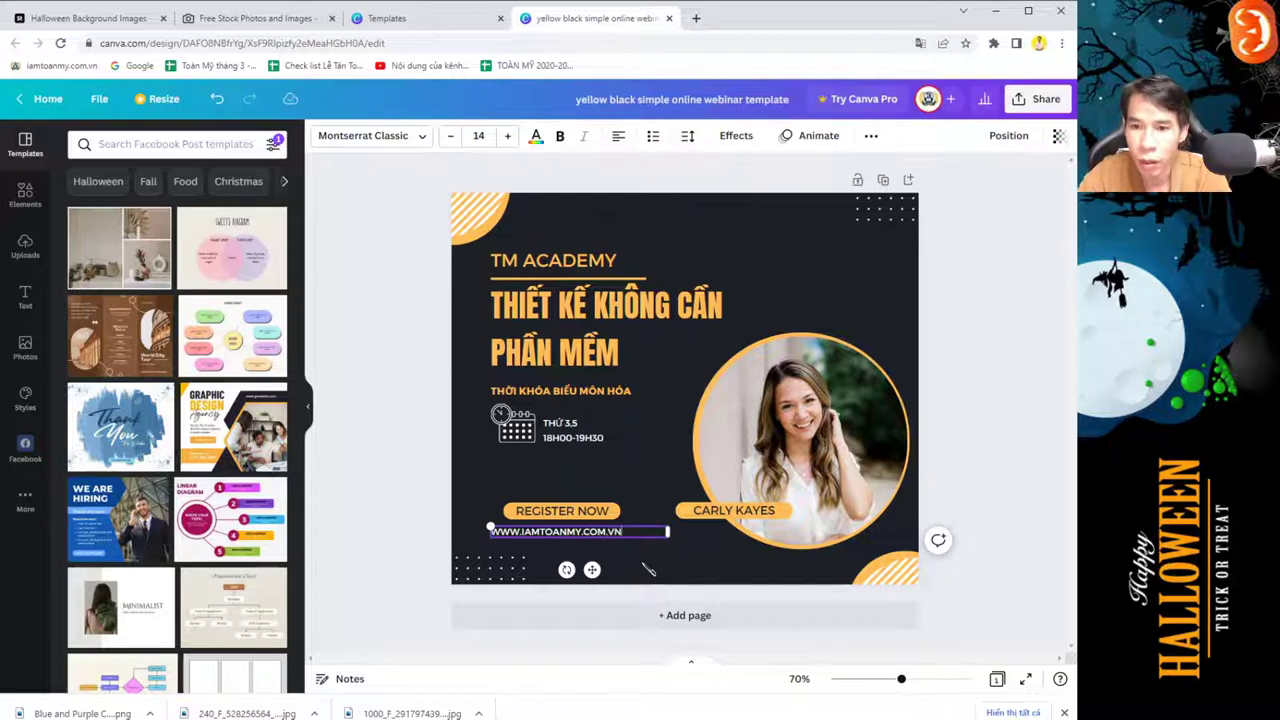
double_click(724, 511)
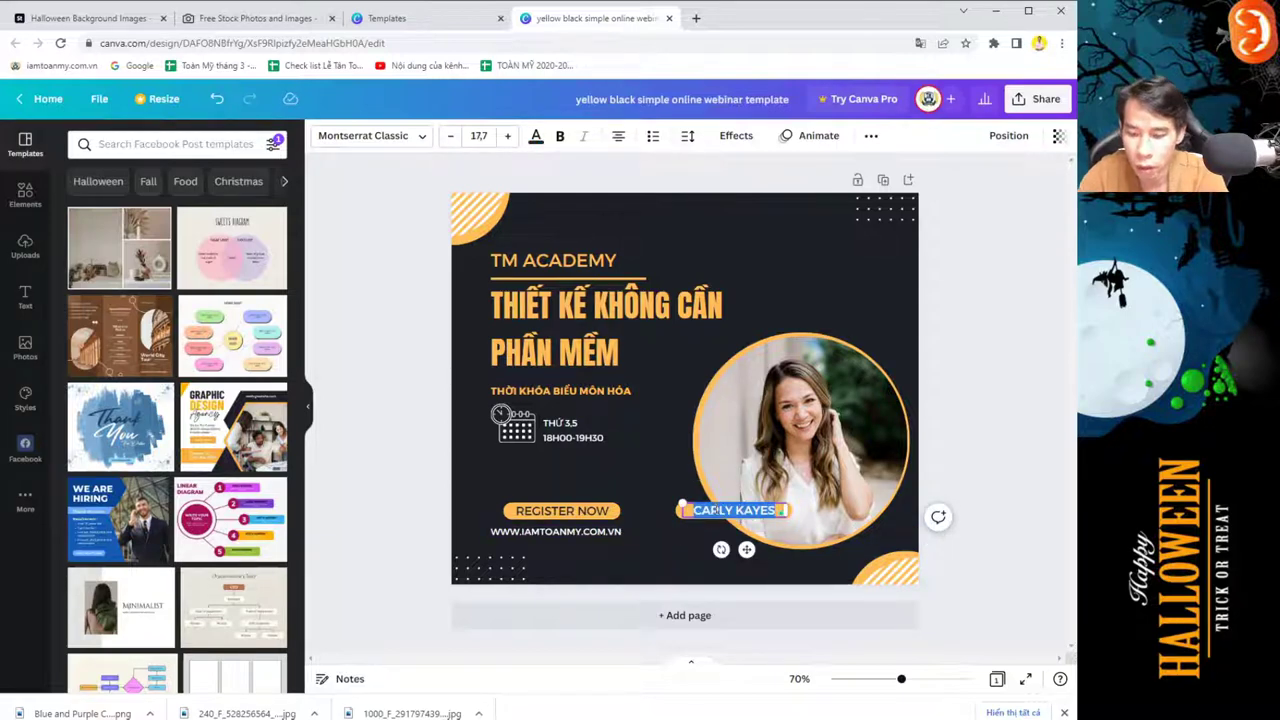
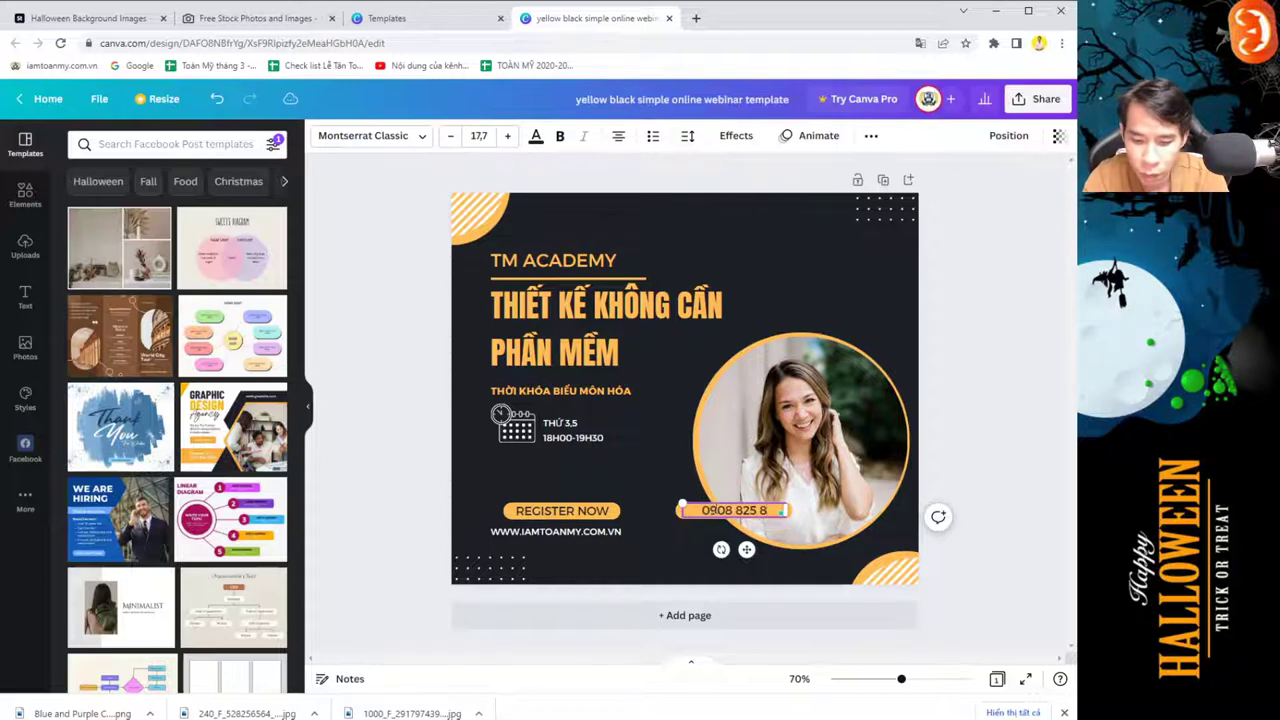
click(995, 415)
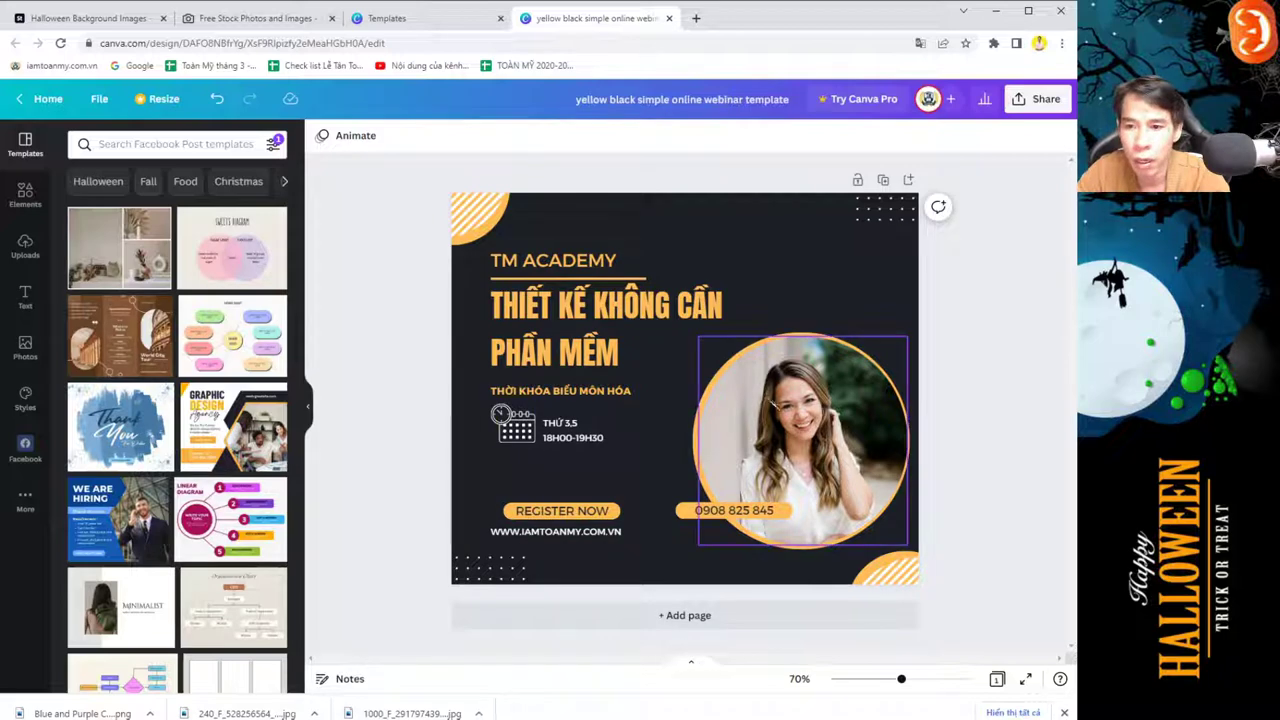
Upload an image and drag the classroom photo into the circular frame, replacing the portrait
click(25, 247)
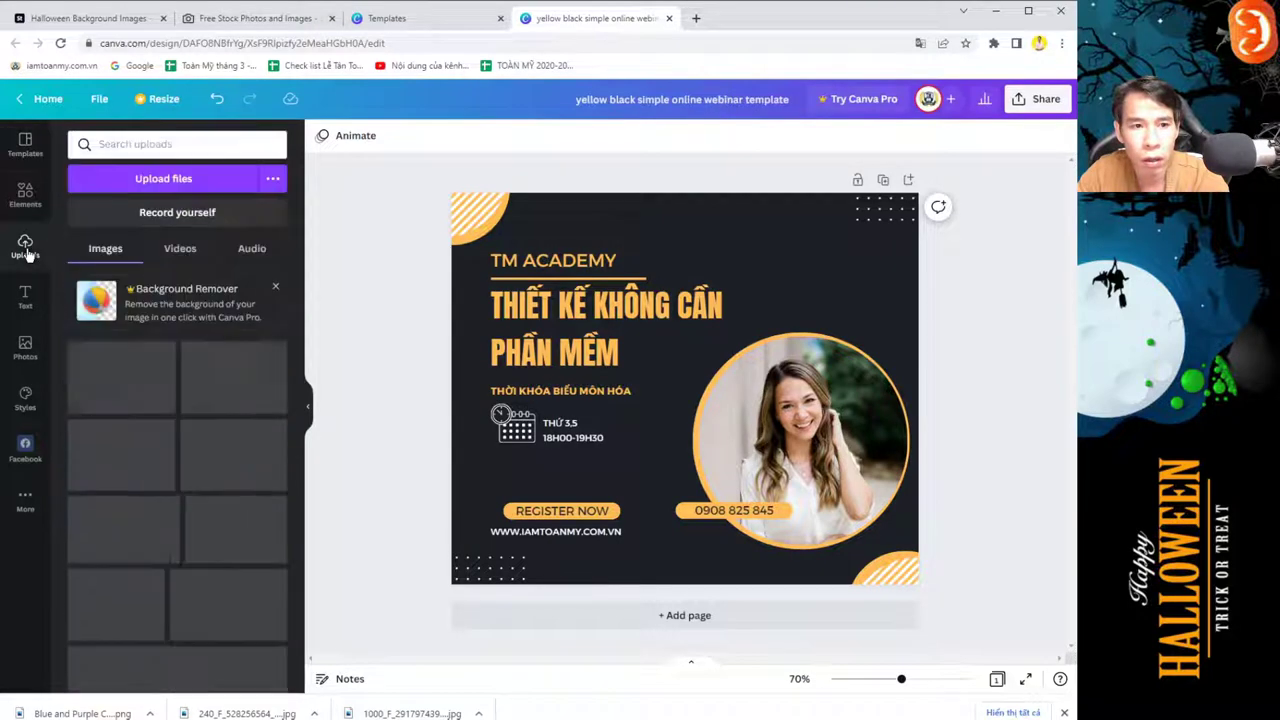
click(150, 180)
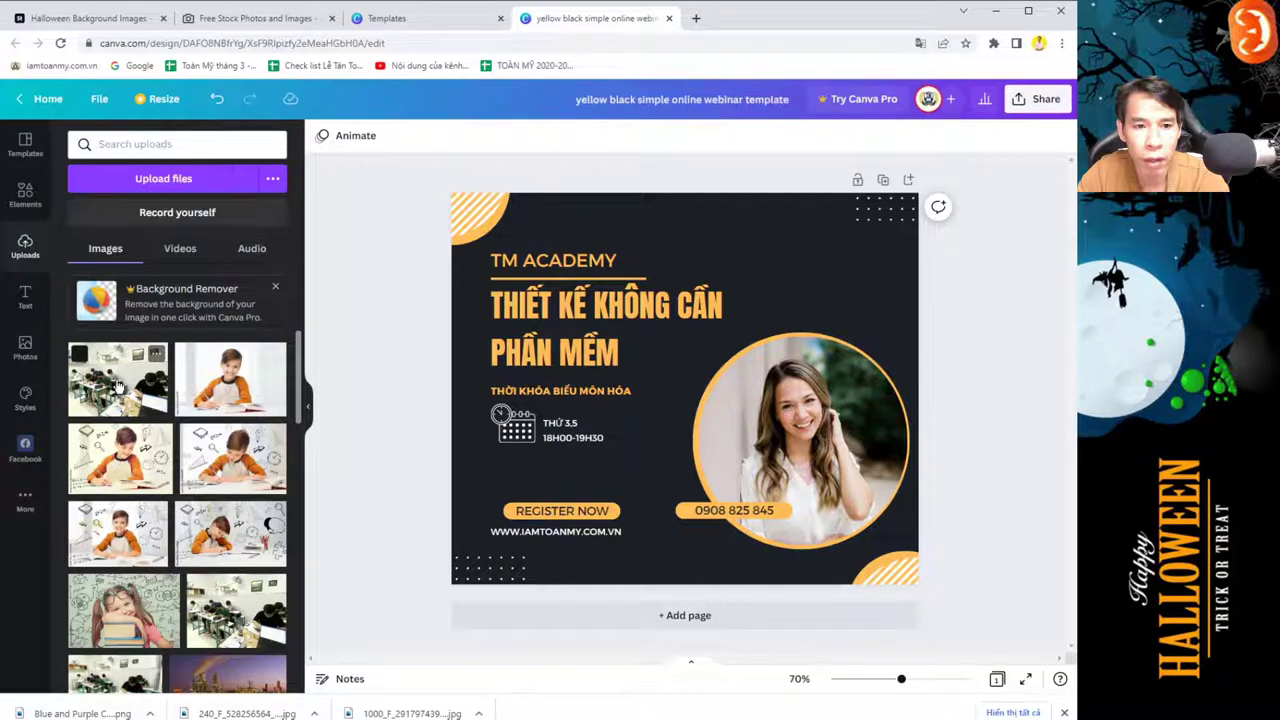
drag(118, 385, 797, 377)
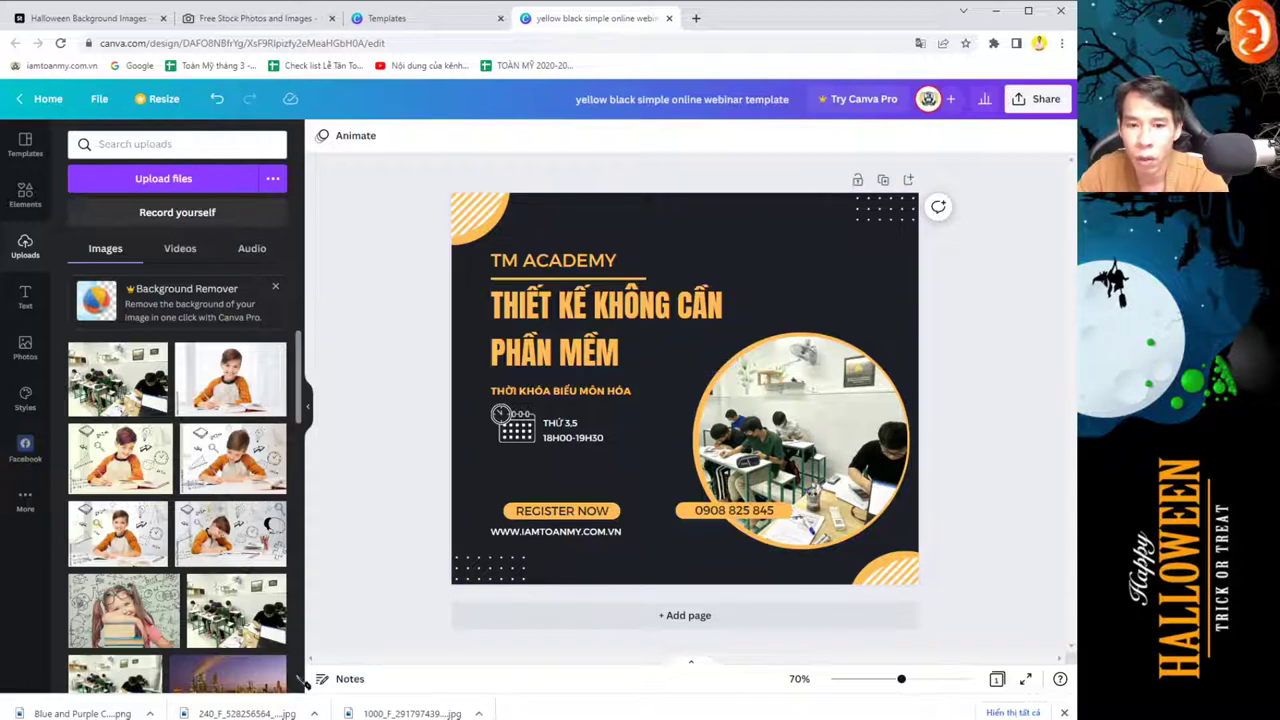
Upload the TM logo image so it appears among the uploads
scroll(195, 575, down, 1)
scroll(194, 570, down, 1)
scroll(195, 570, up, 2)
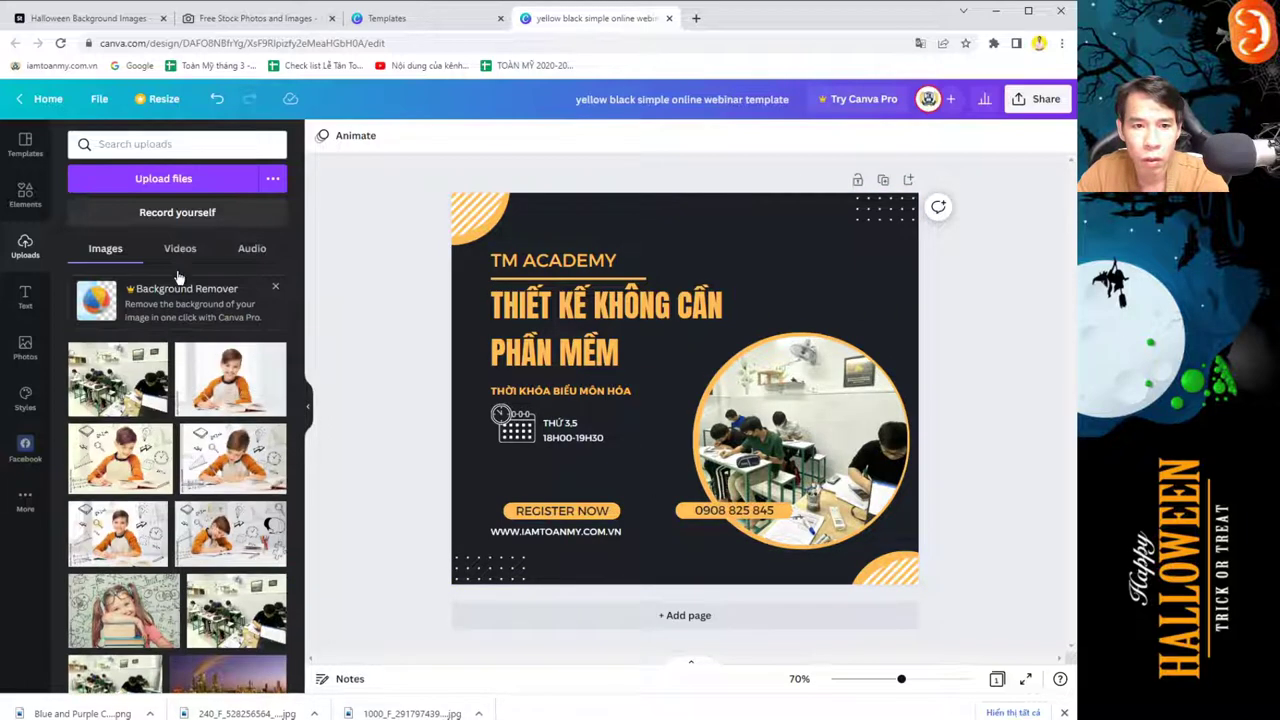
click(167, 189)
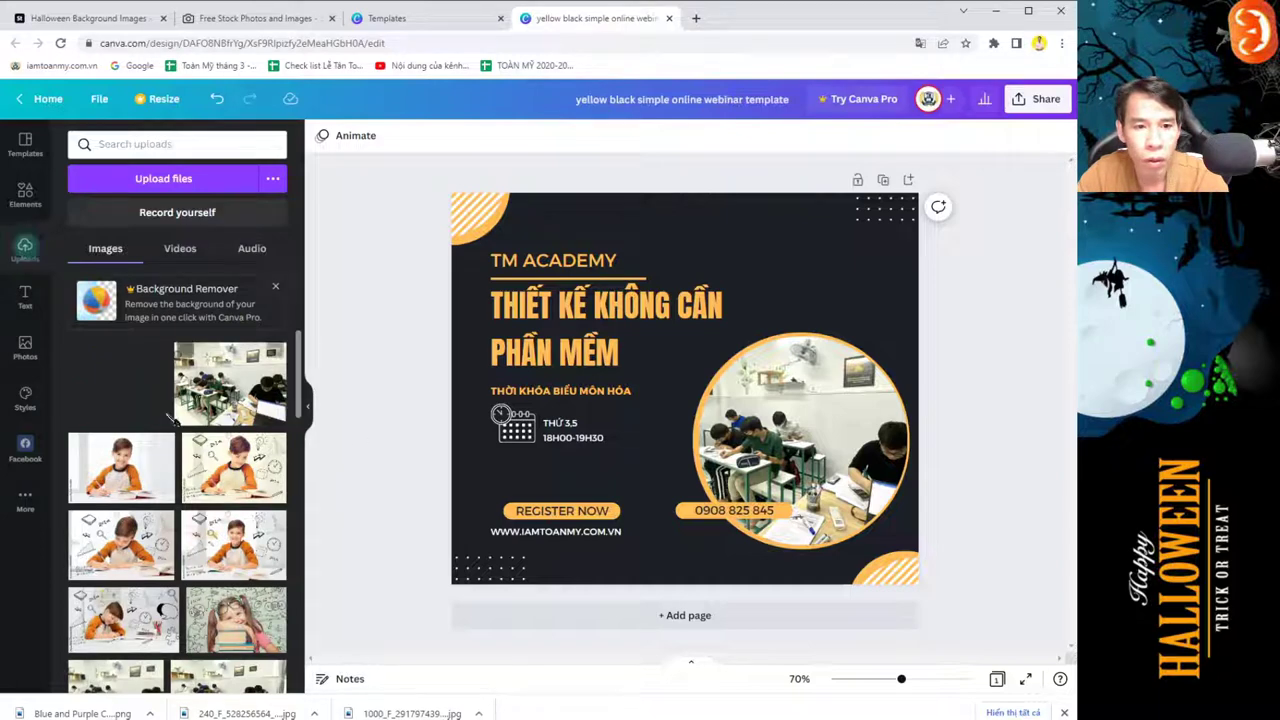
Add the TM logo to the post, shrink it, and place it above the TM ACADEMY heading
drag(118, 381, 675, 240)
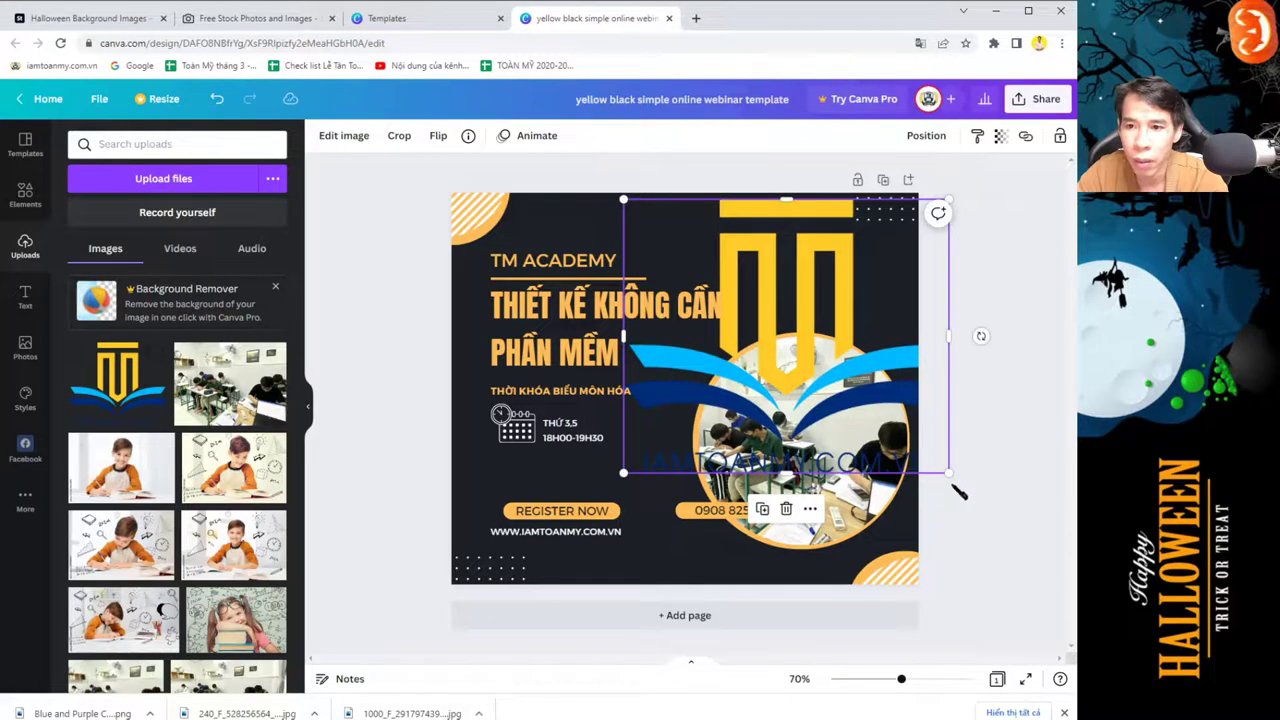
drag(949, 473, 667, 240)
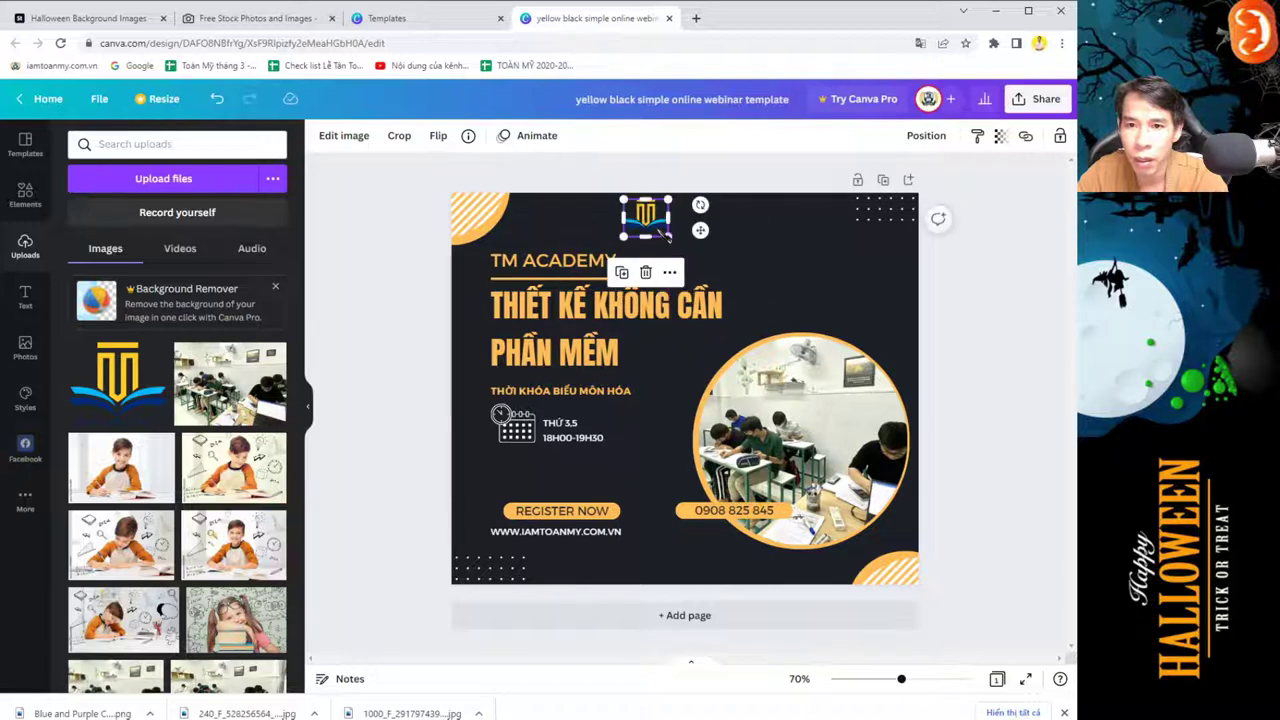
drag(648, 217, 553, 222)
click(1005, 308)
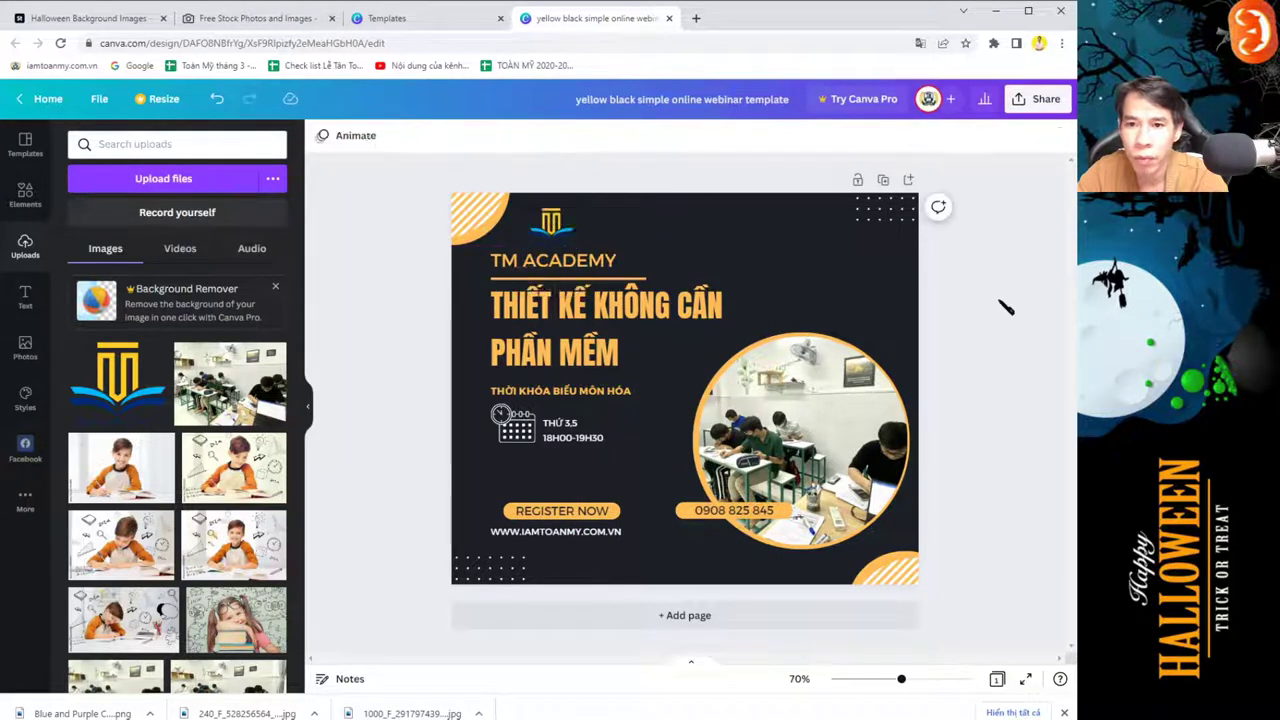
click(795, 285)
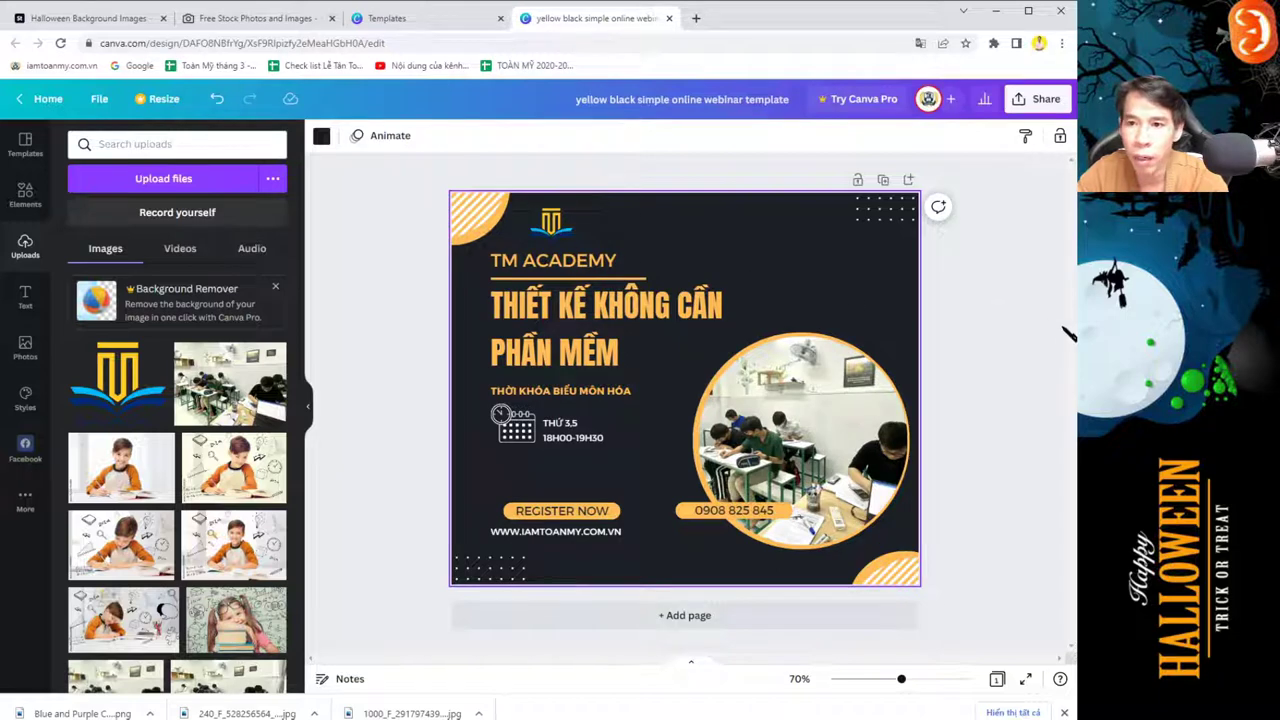
Try purple, pink, orange, beige and olive page backgrounds, then revert to black
click(1000, 330)
click(857, 302)
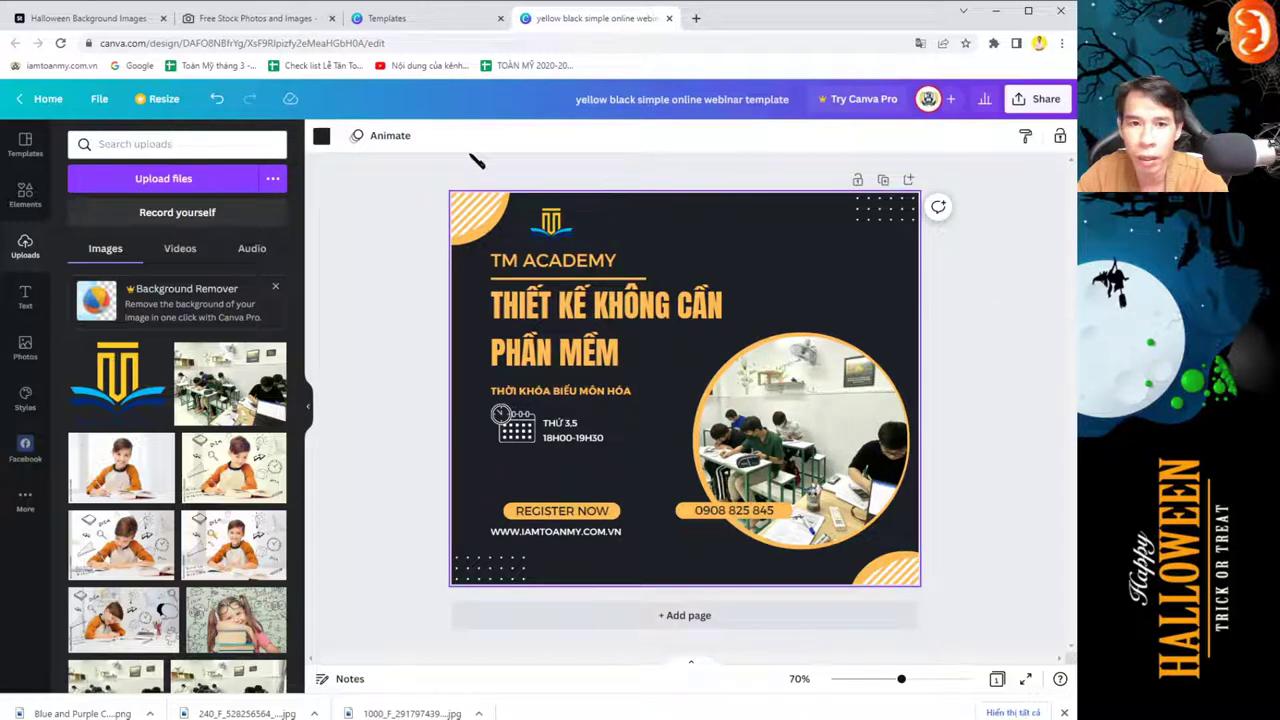
click(321, 140)
click(274, 492)
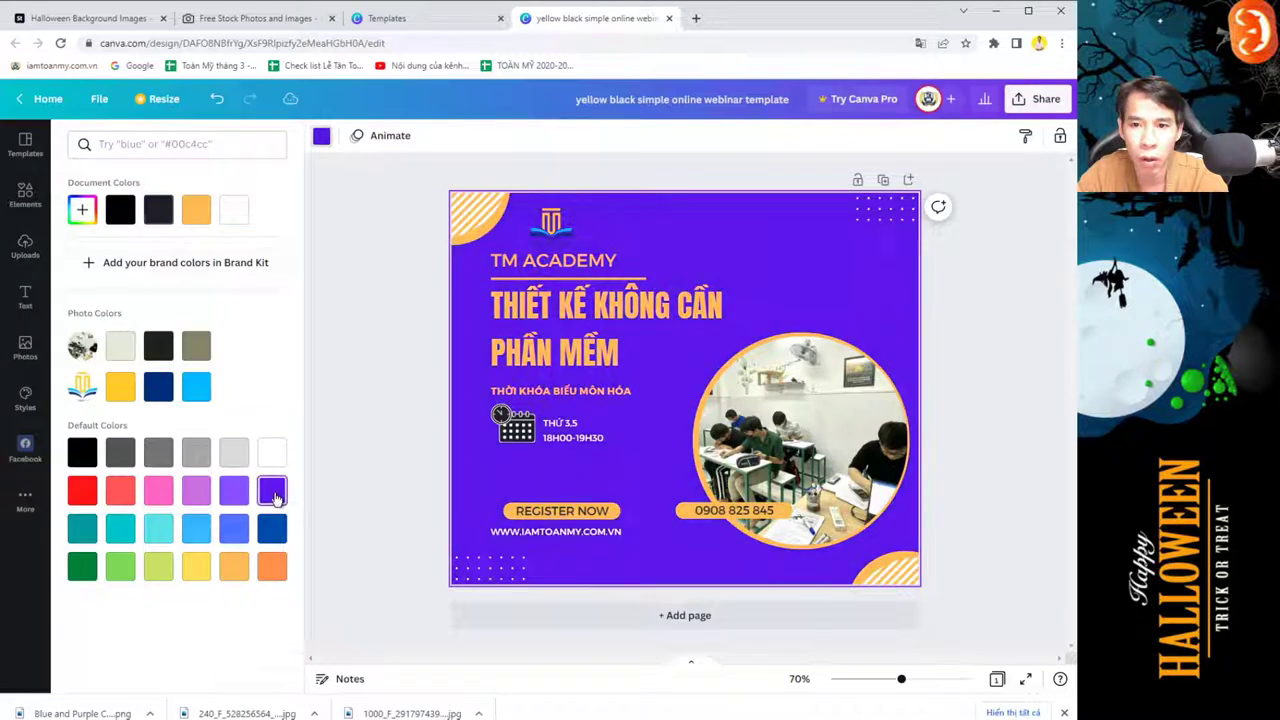
click(161, 494)
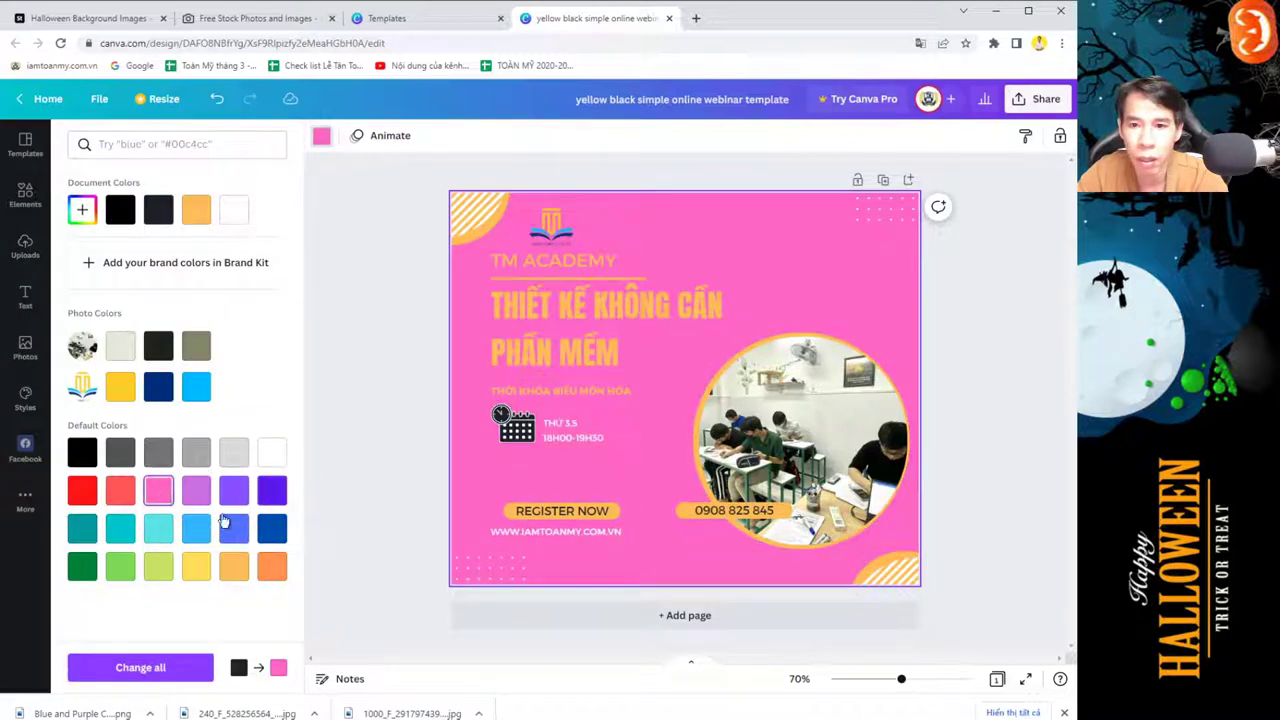
click(275, 569)
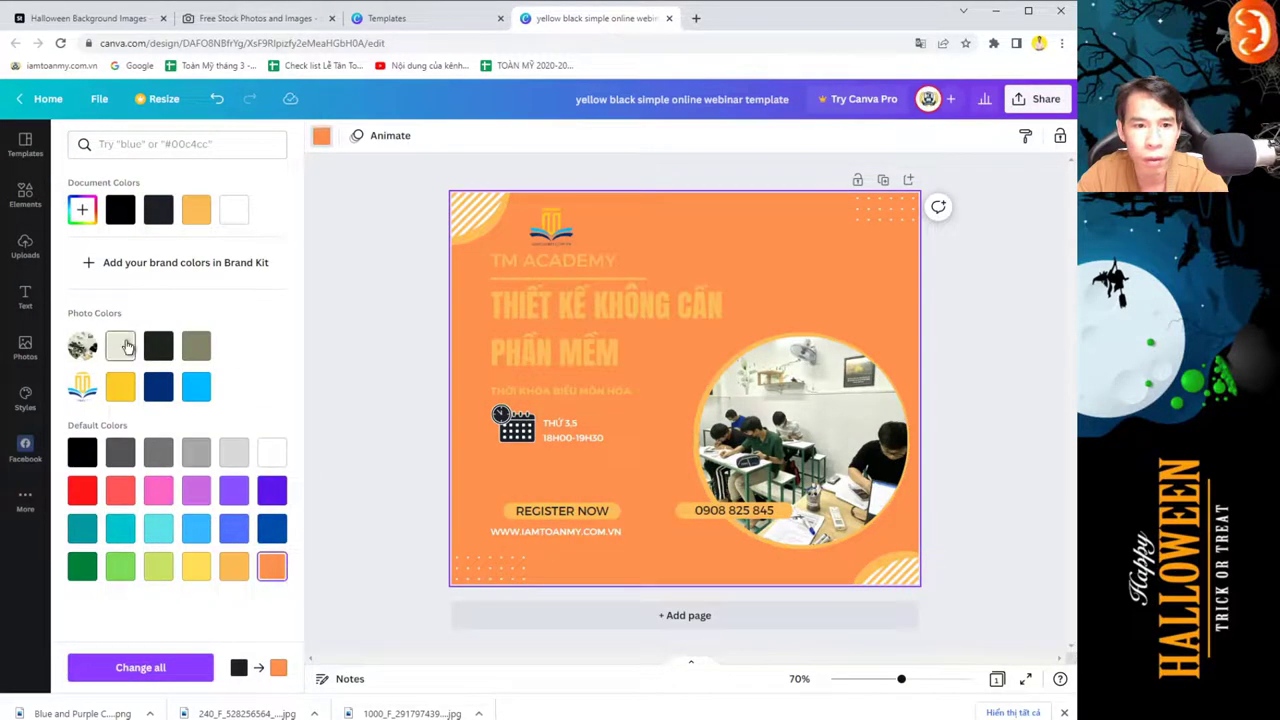
click(120, 346)
click(196, 346)
click(155, 346)
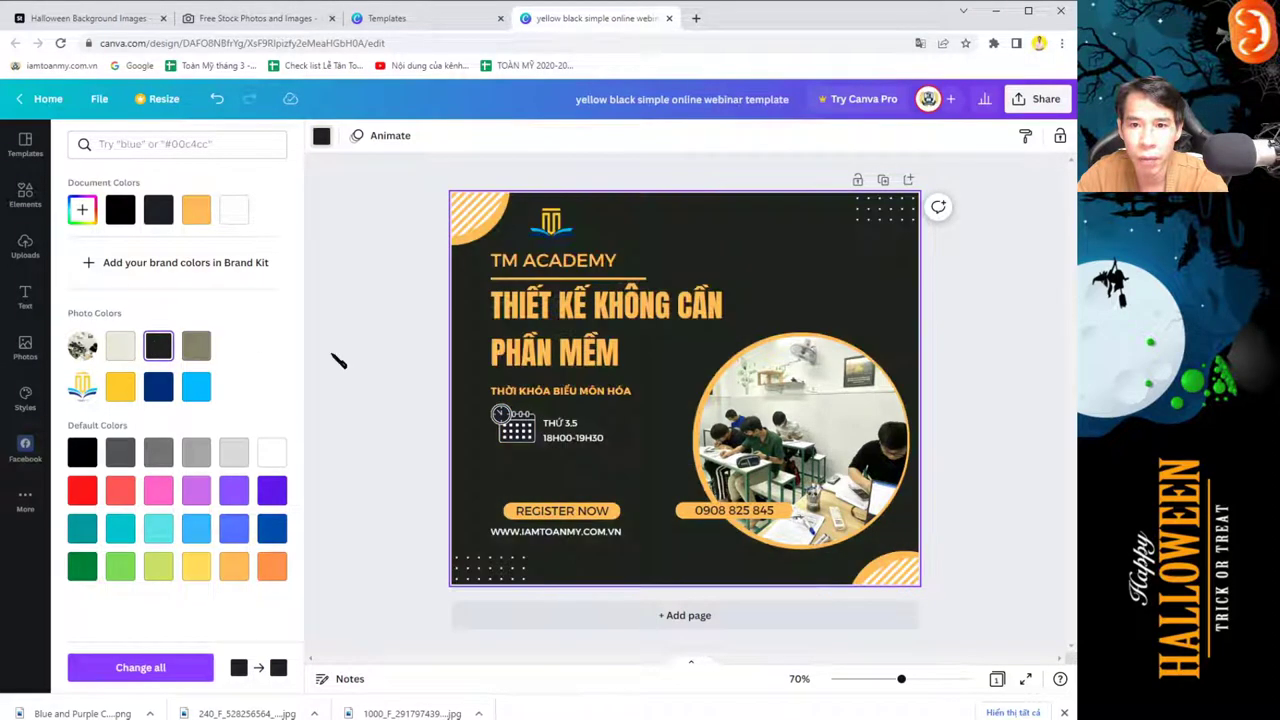
Set the page background to the dark blue default colour
click(365, 350)
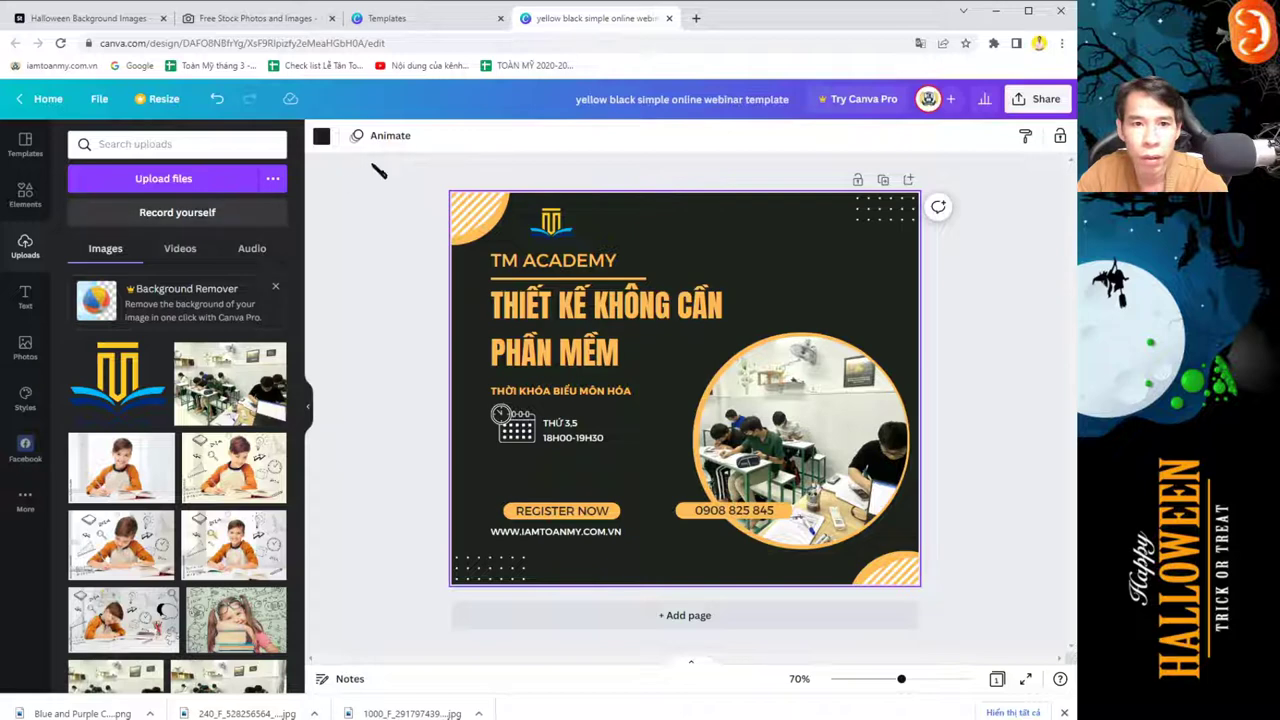
click(321, 136)
click(272, 528)
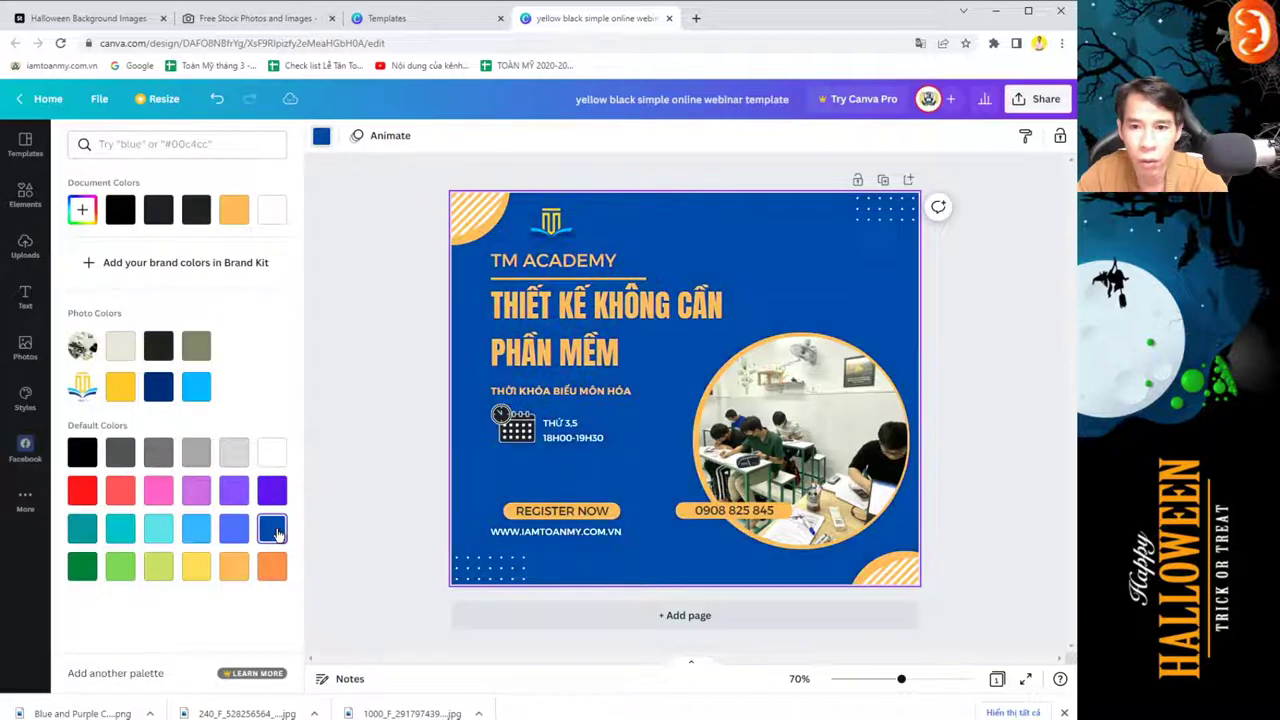
click(1012, 350)
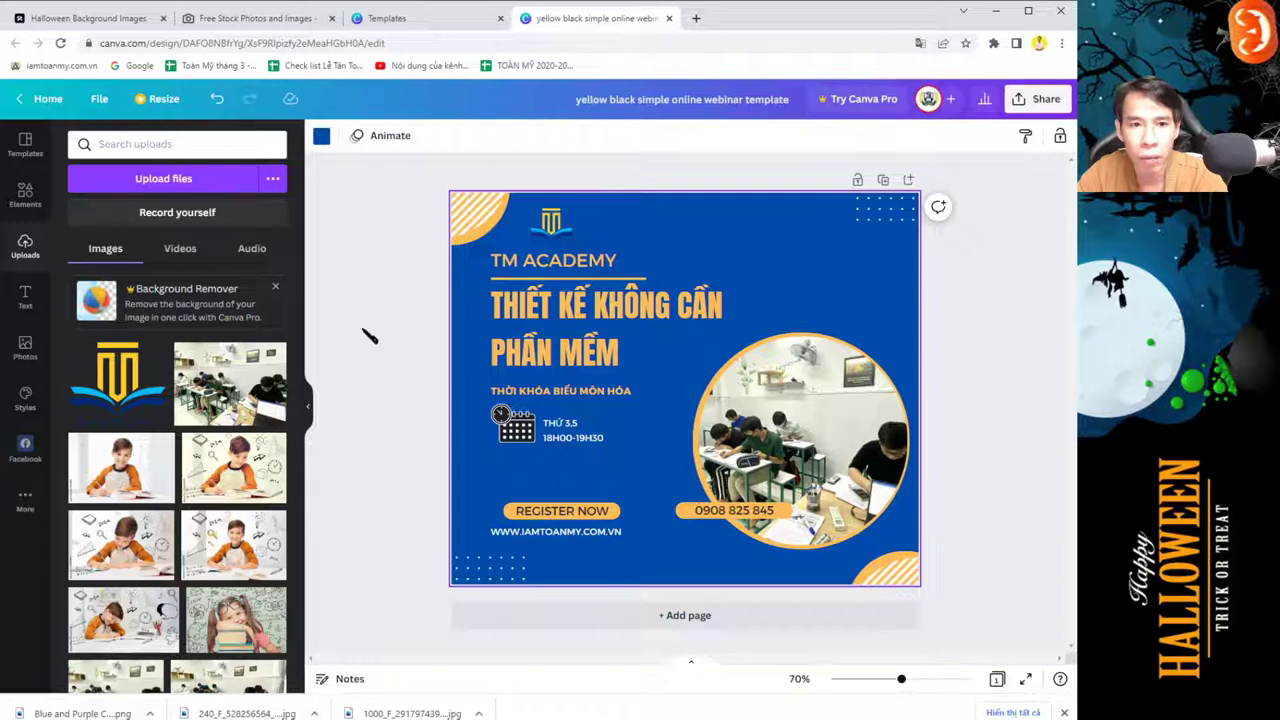
Add a plain 'Your paragraph text' box to the post
click(25, 296)
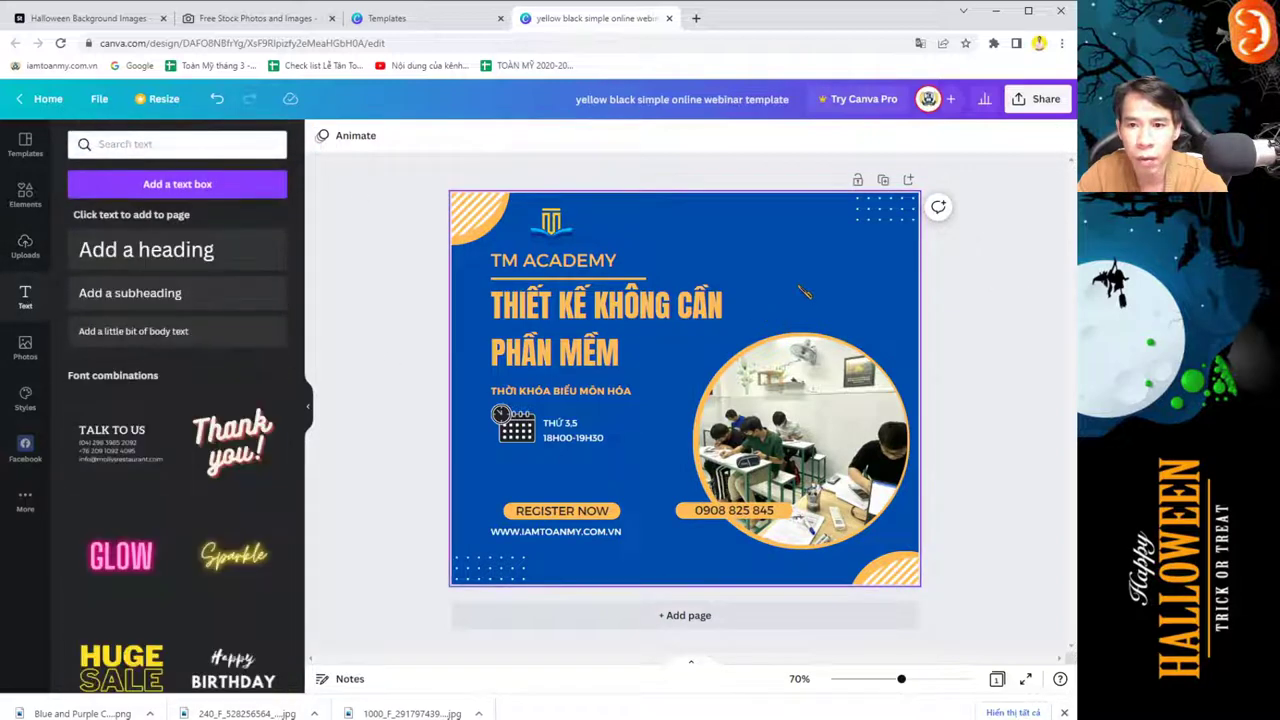
click(160, 186)
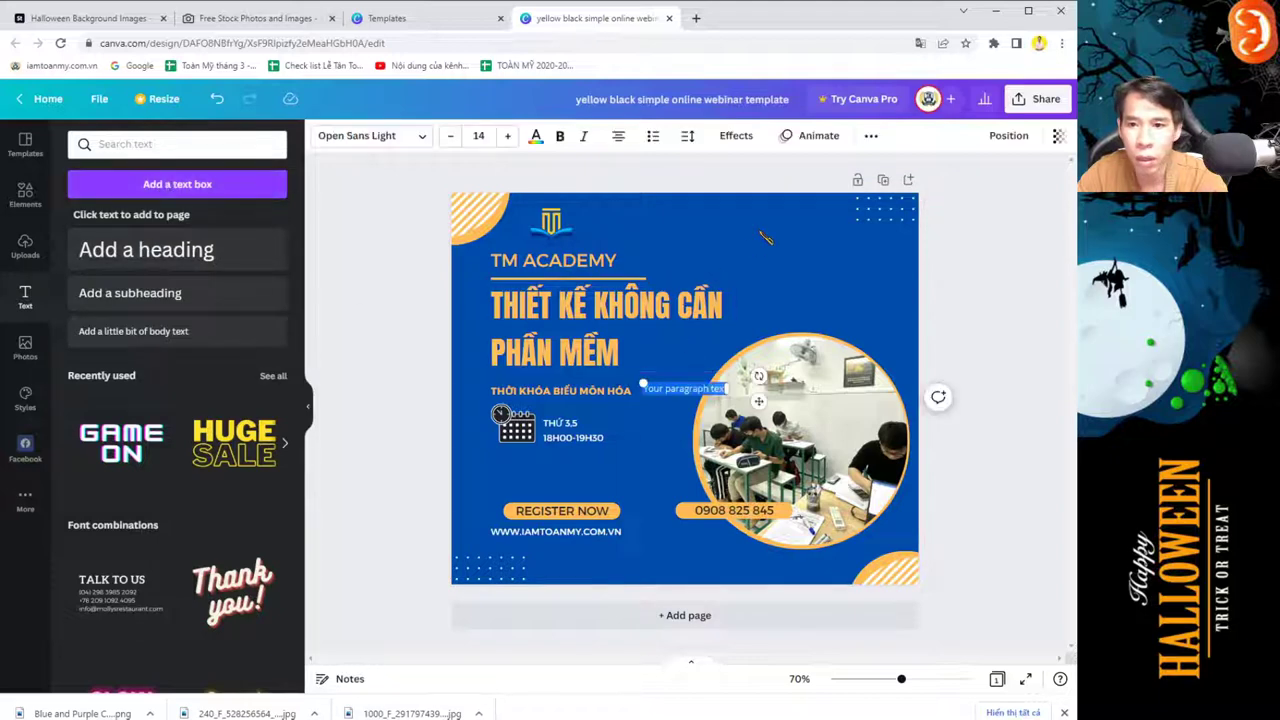
scroll(131, 458, down, 3)
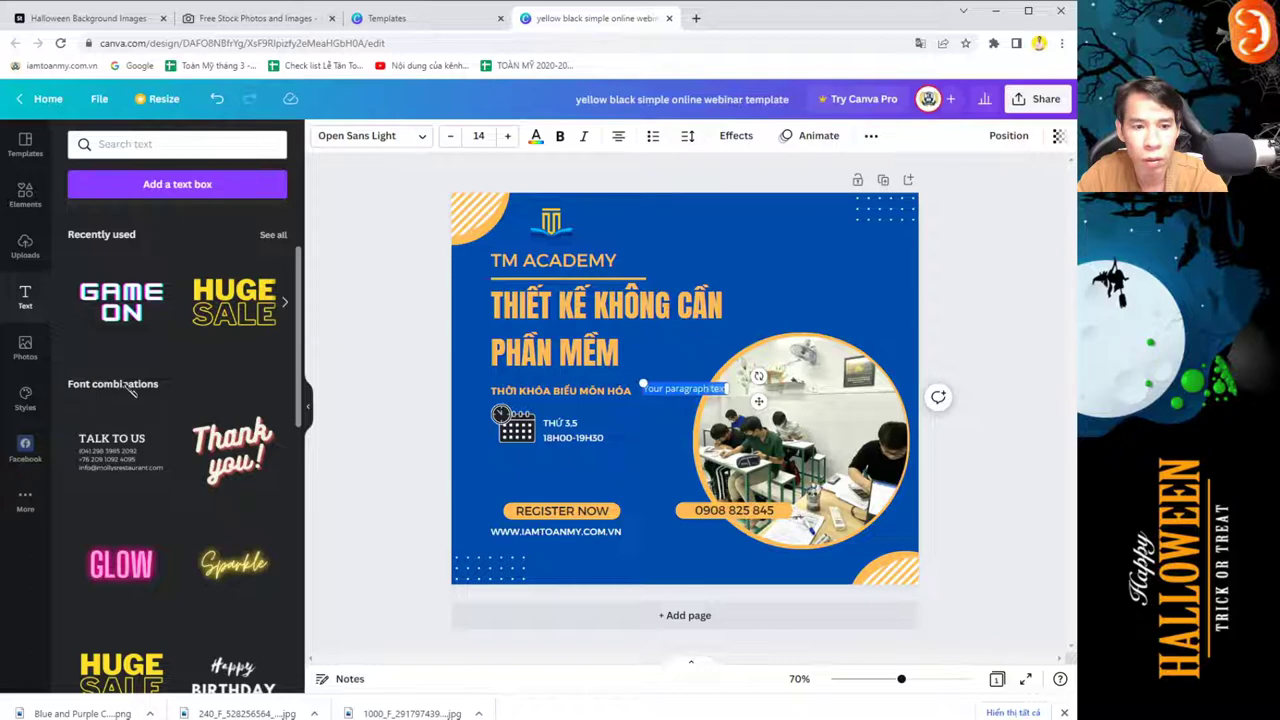
Add a 'Thank you!' text combination, resize it, retype 'Thank' as 'TÔI LÀ', then delete it
click(230, 455)
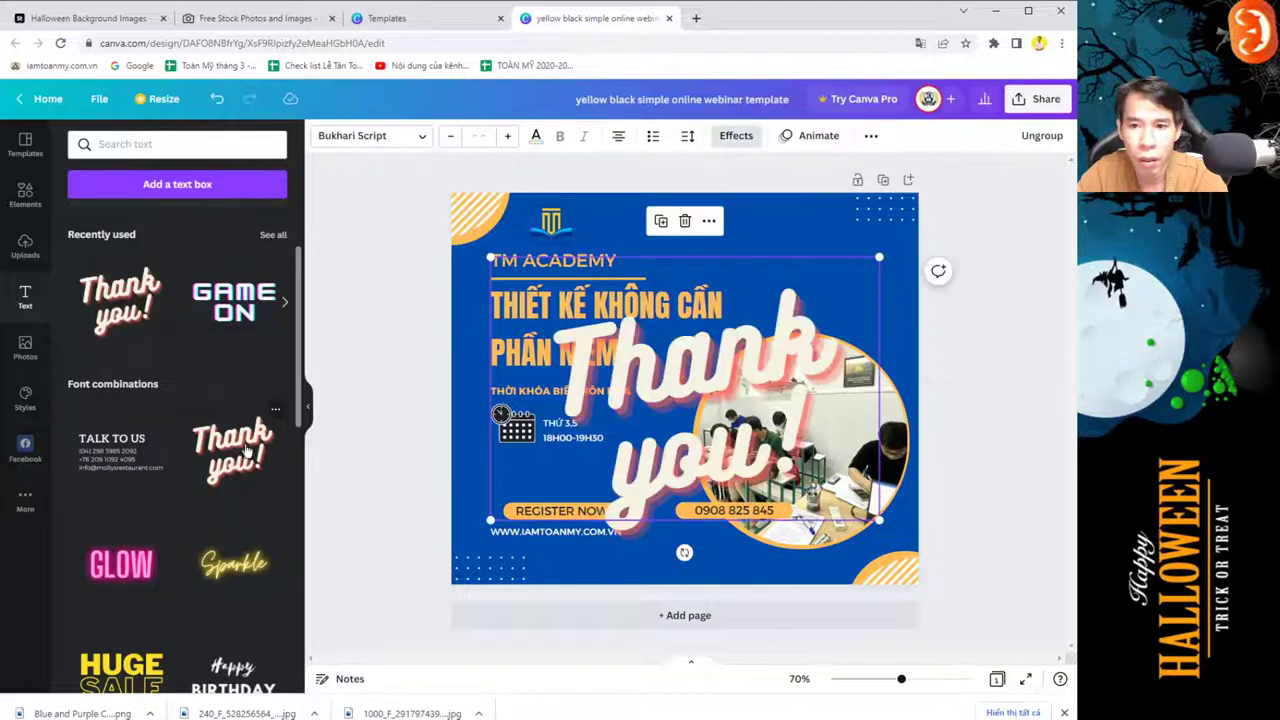
drag(492, 260, 681, 385)
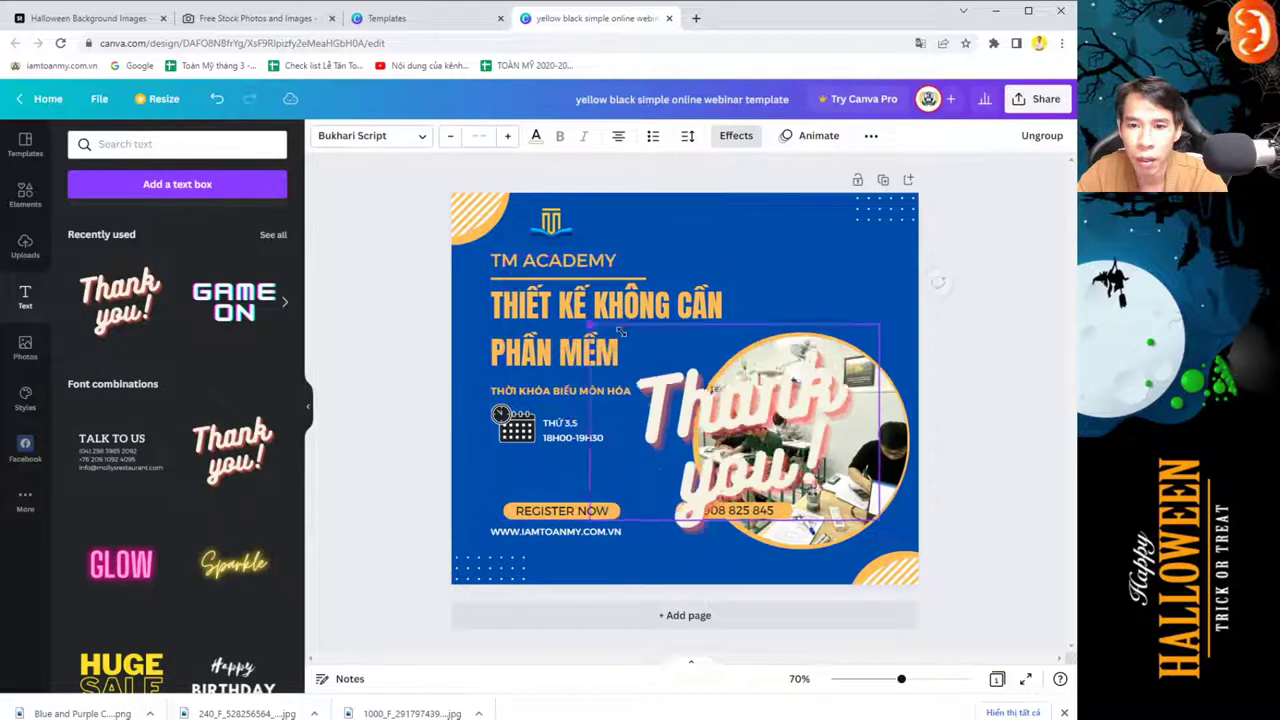
drag(770, 460, 770, 272)
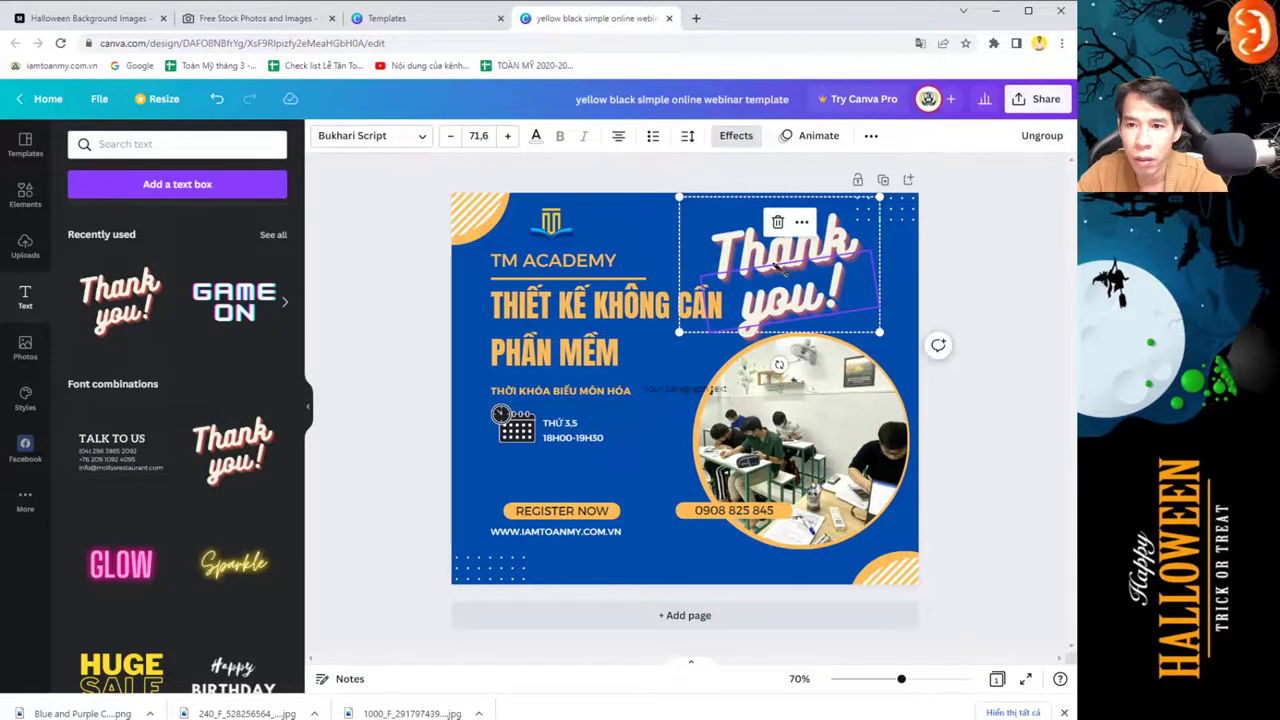
drag(866, 316, 863, 274)
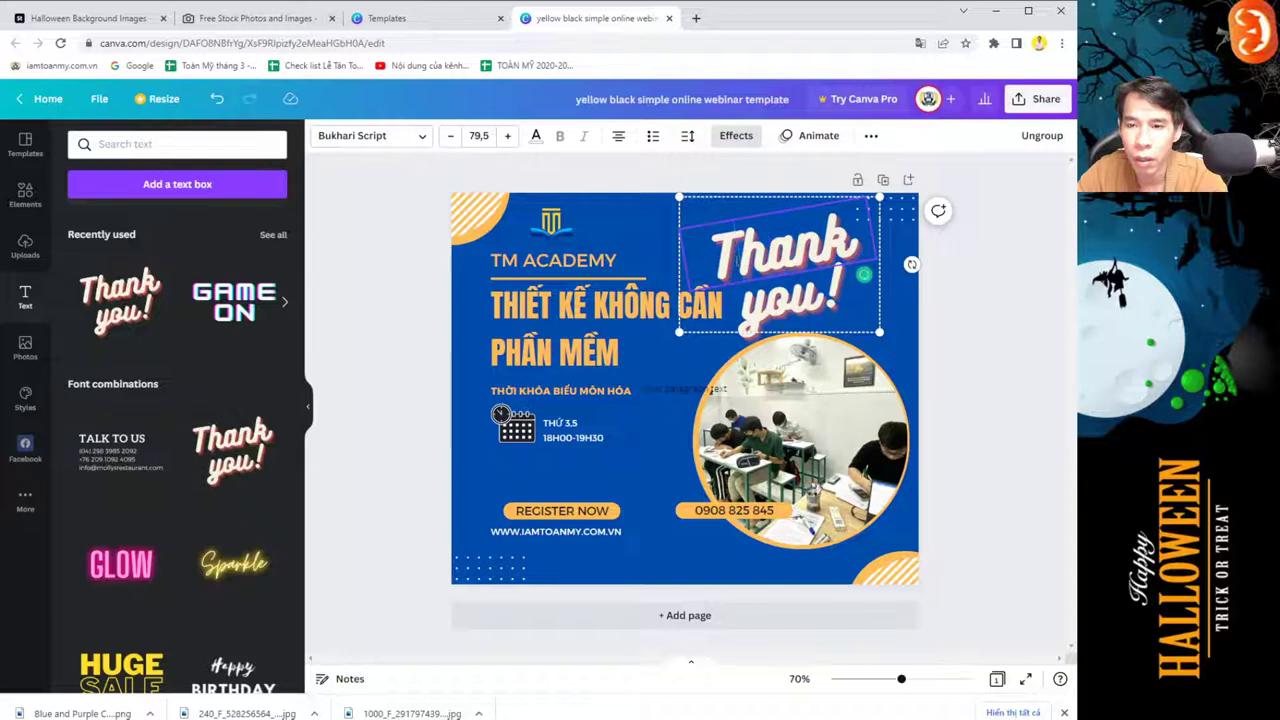
drag(727, 257, 847, 256)
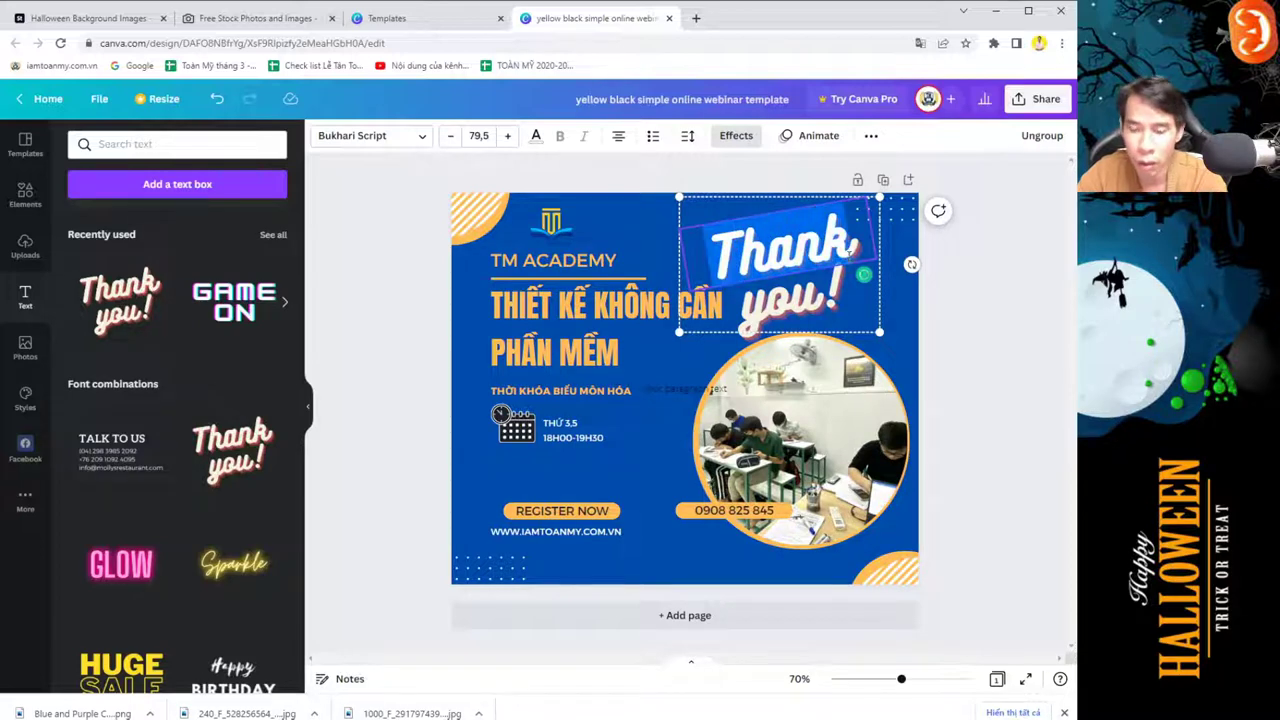
text(TÔI)
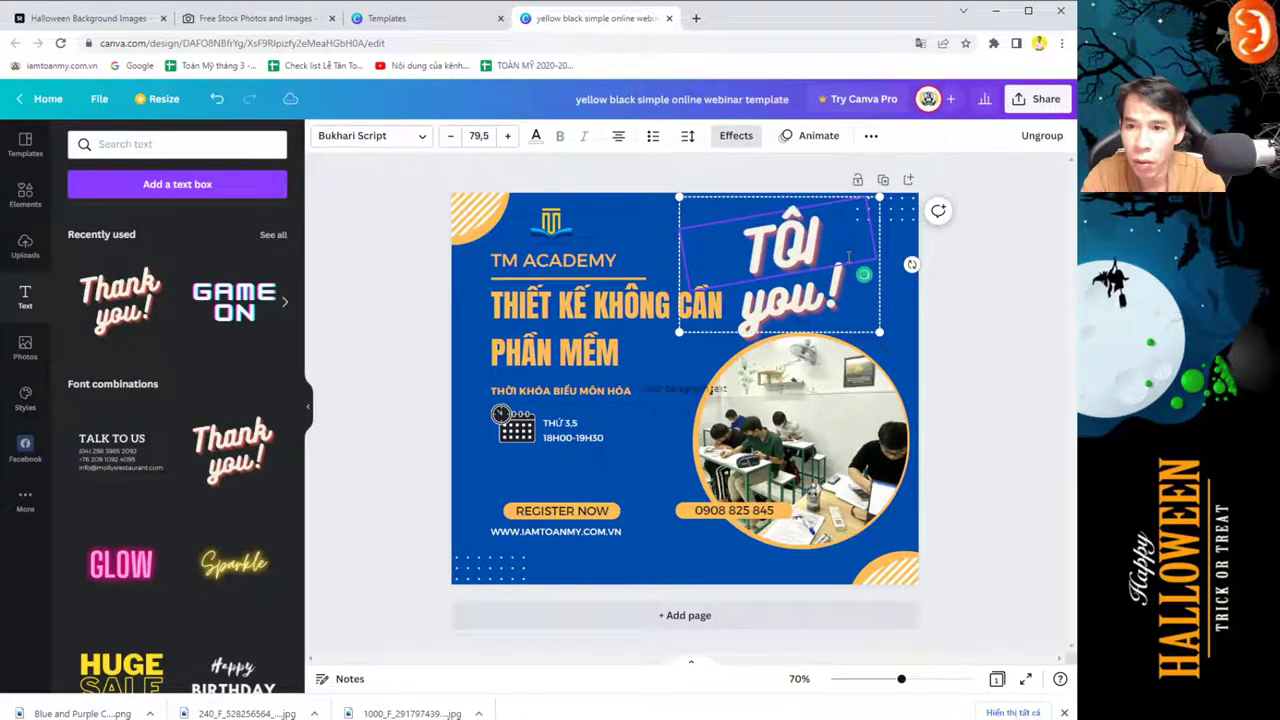
text( LÀ)
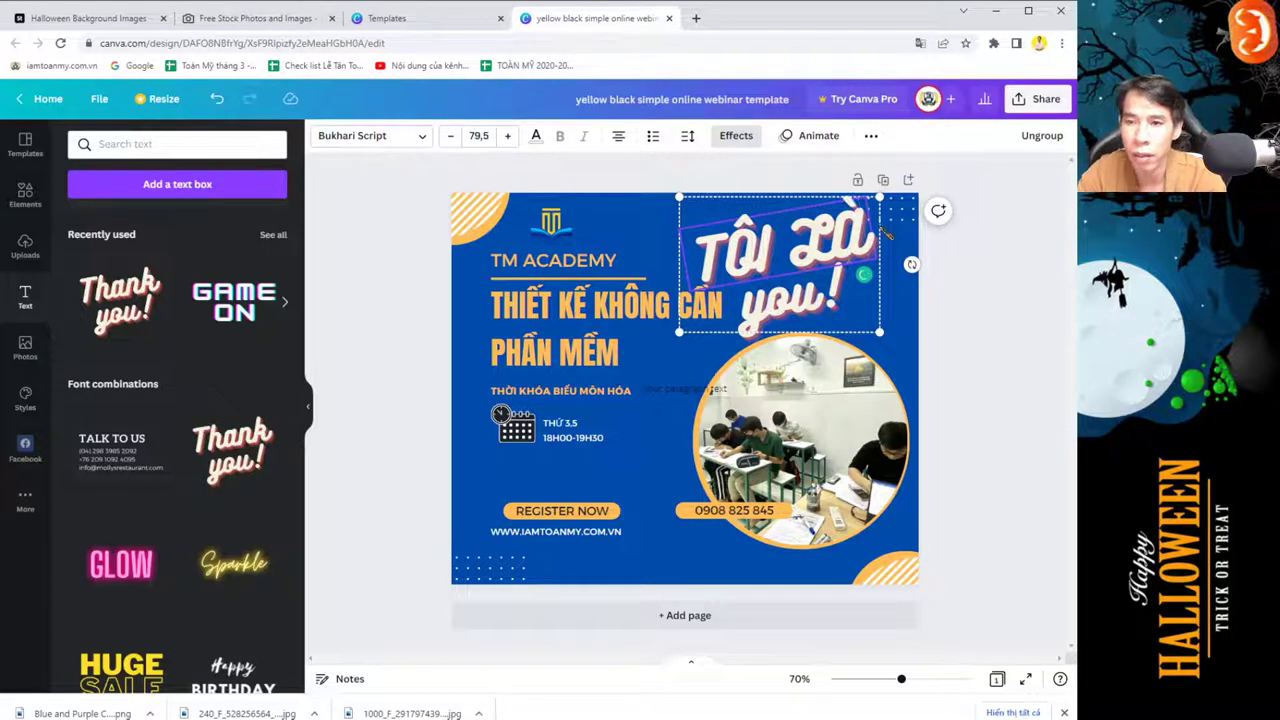
click(733, 213)
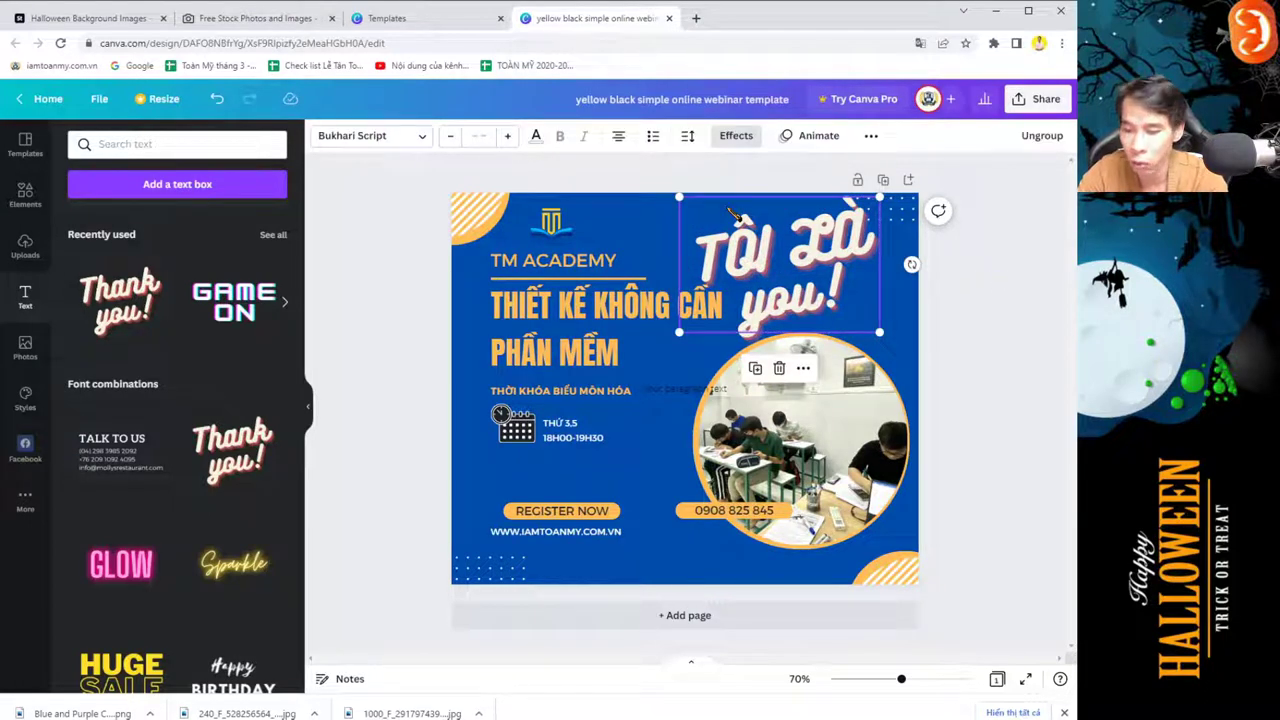
key(Delete)
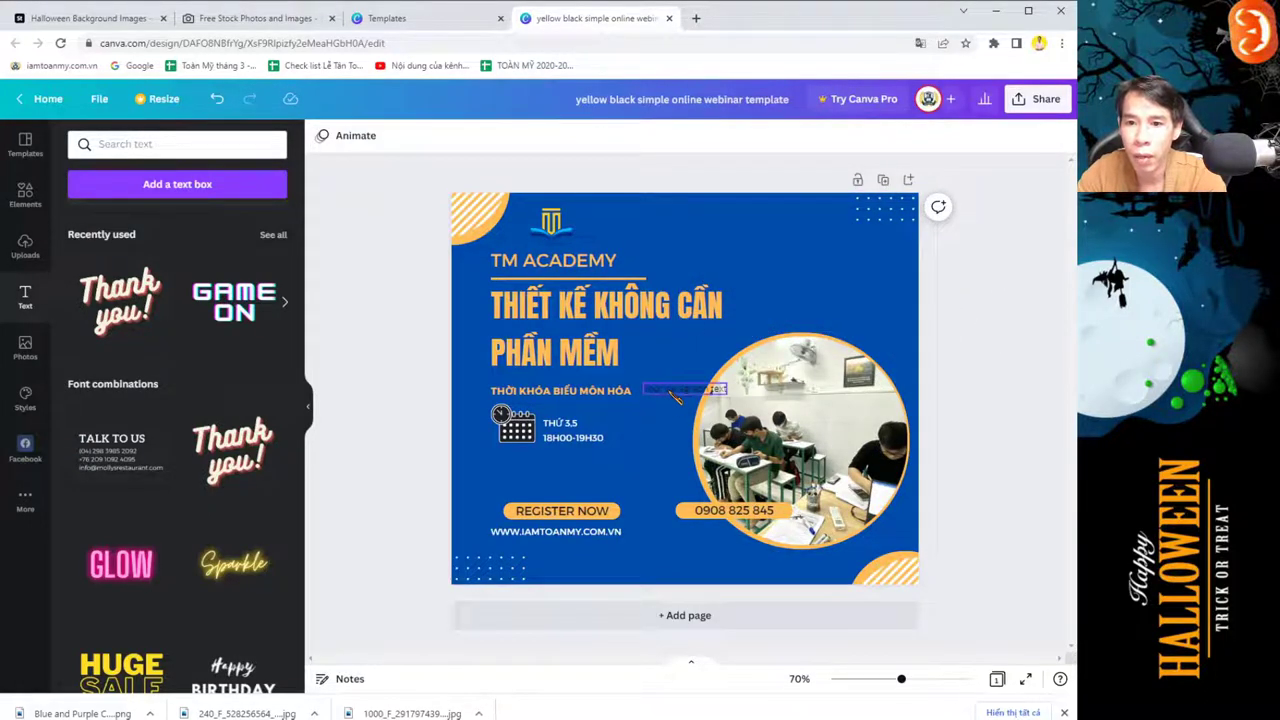
click(673, 391)
Delete the stray paragraph text box, then duplicate the page and remove the extra Page 2
key(Delete)
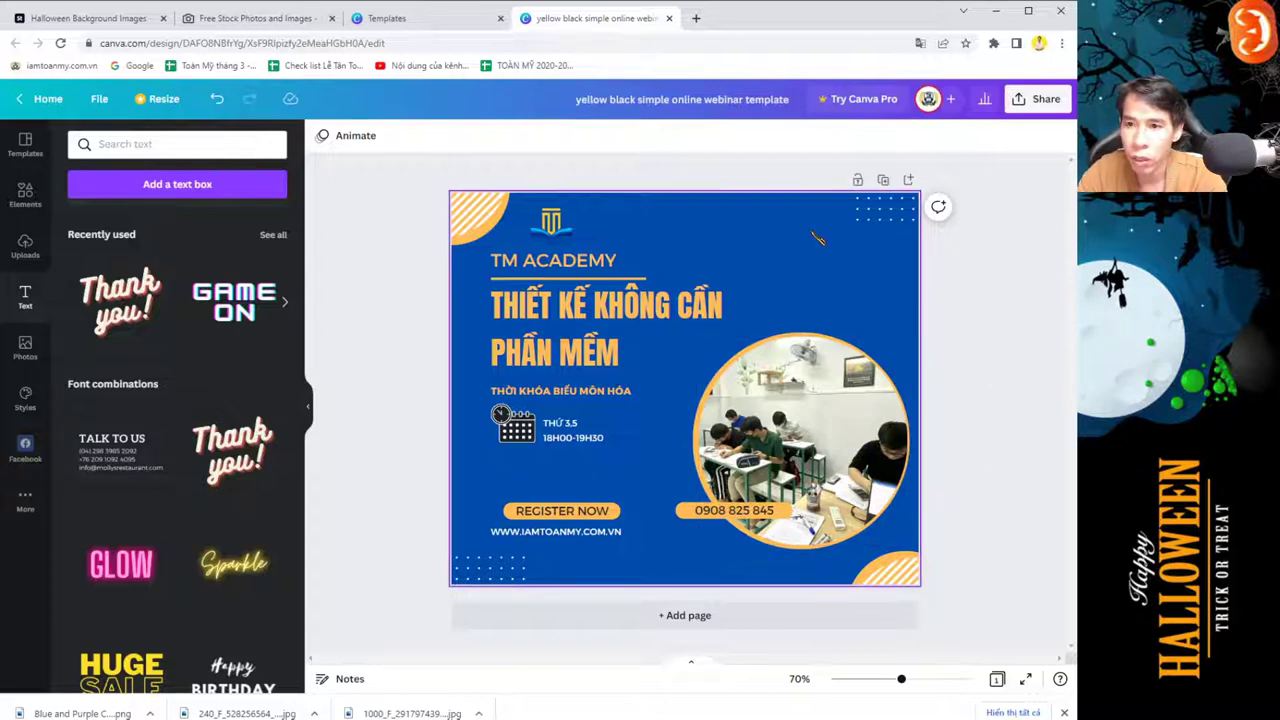
click(884, 181)
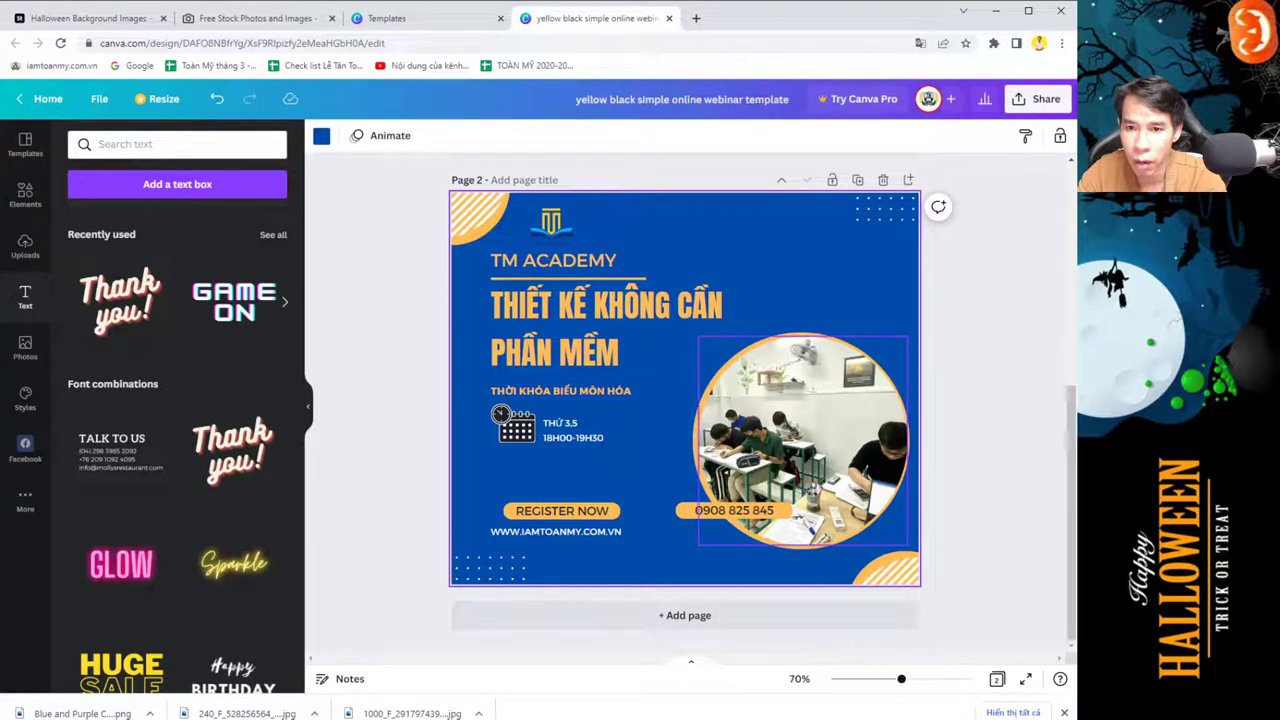
scroll(838, 278, up, 1)
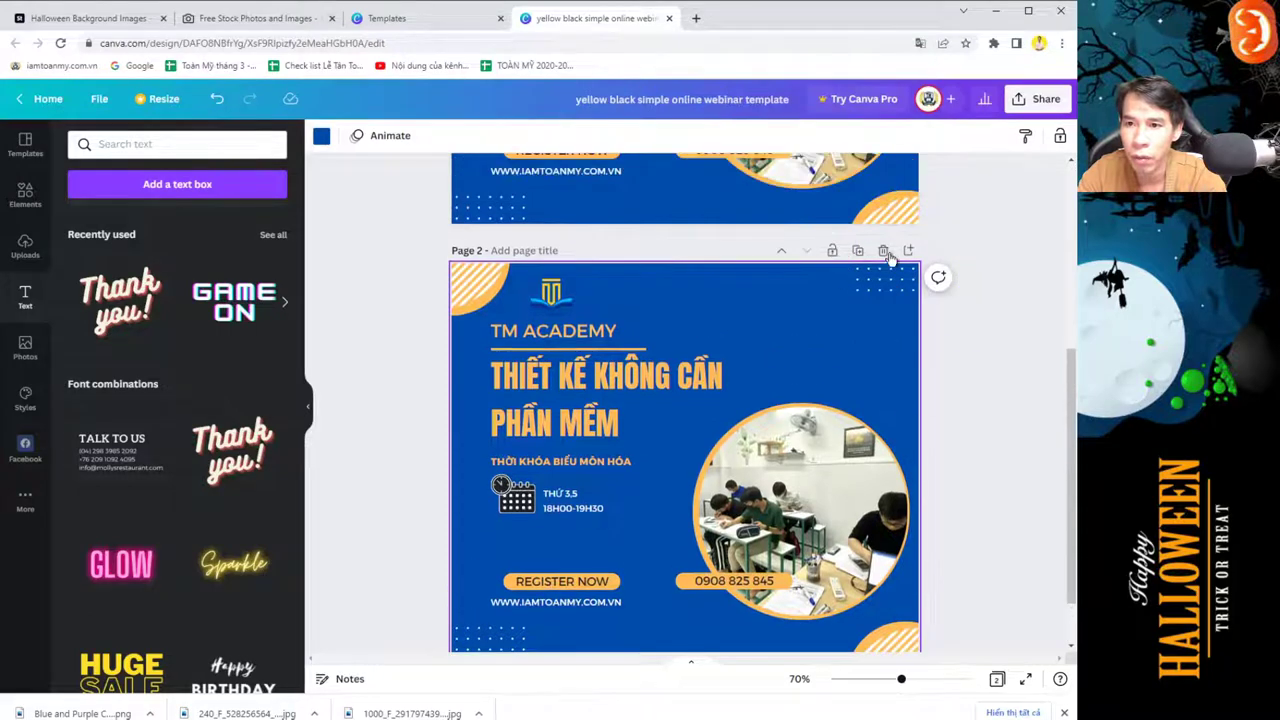
click(883, 250)
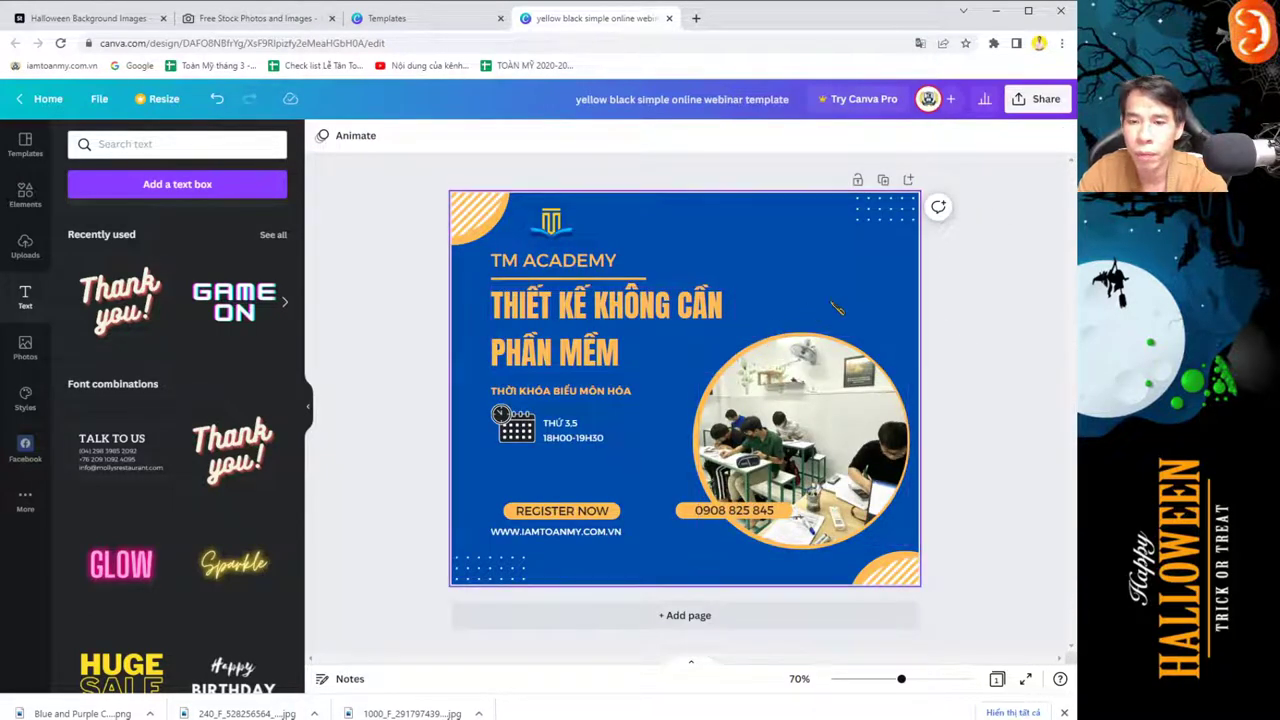
Download the design as a PNG file, open it, and dismiss the Canva Pro popup
click(1043, 104)
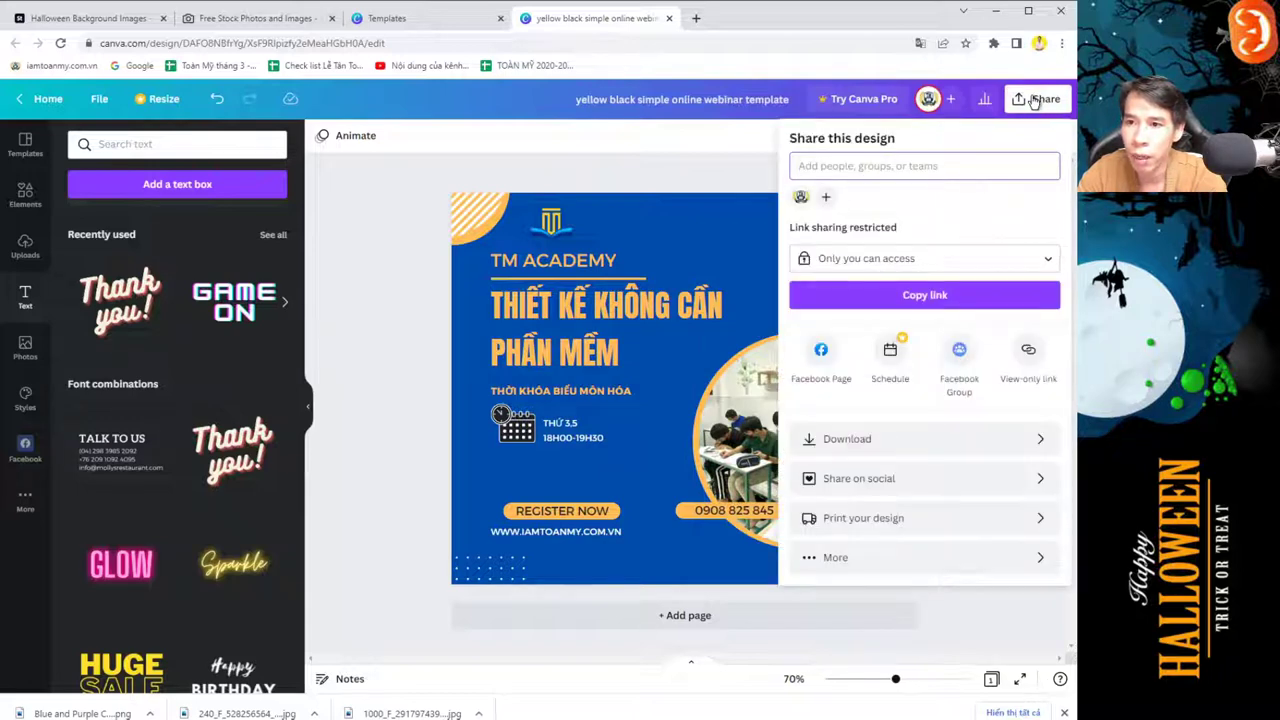
click(871, 450)
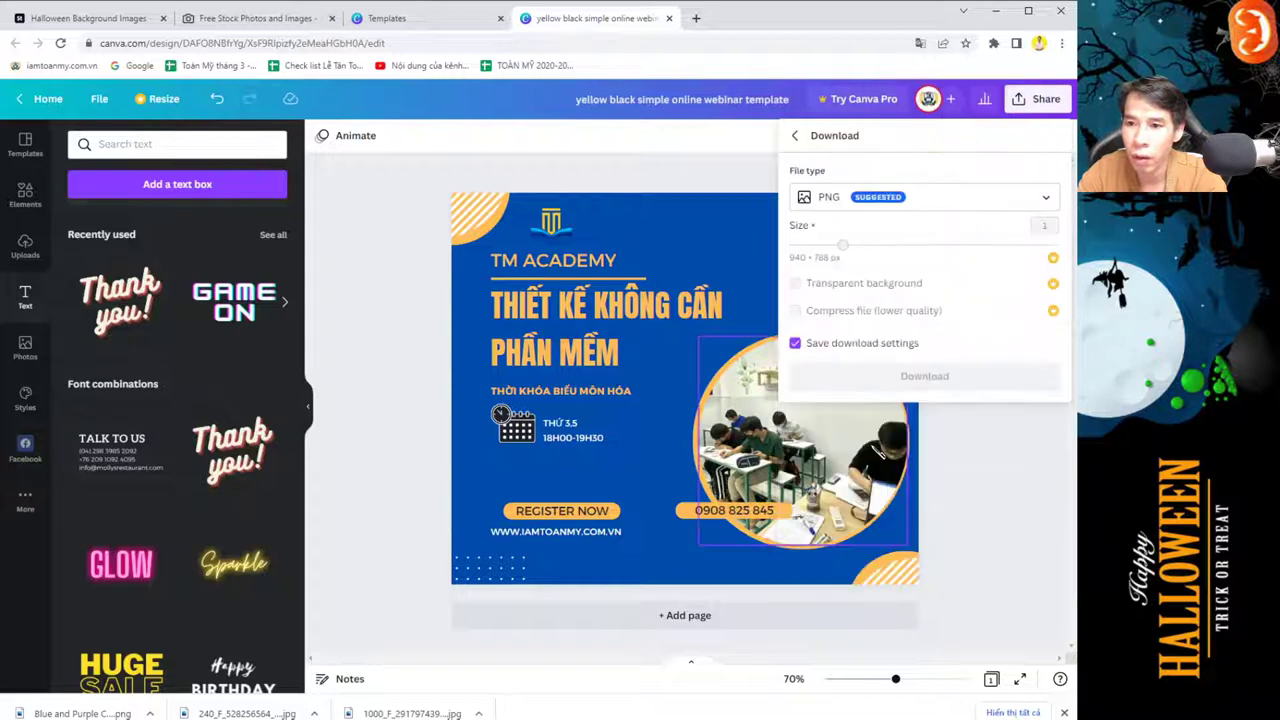
click(980, 201)
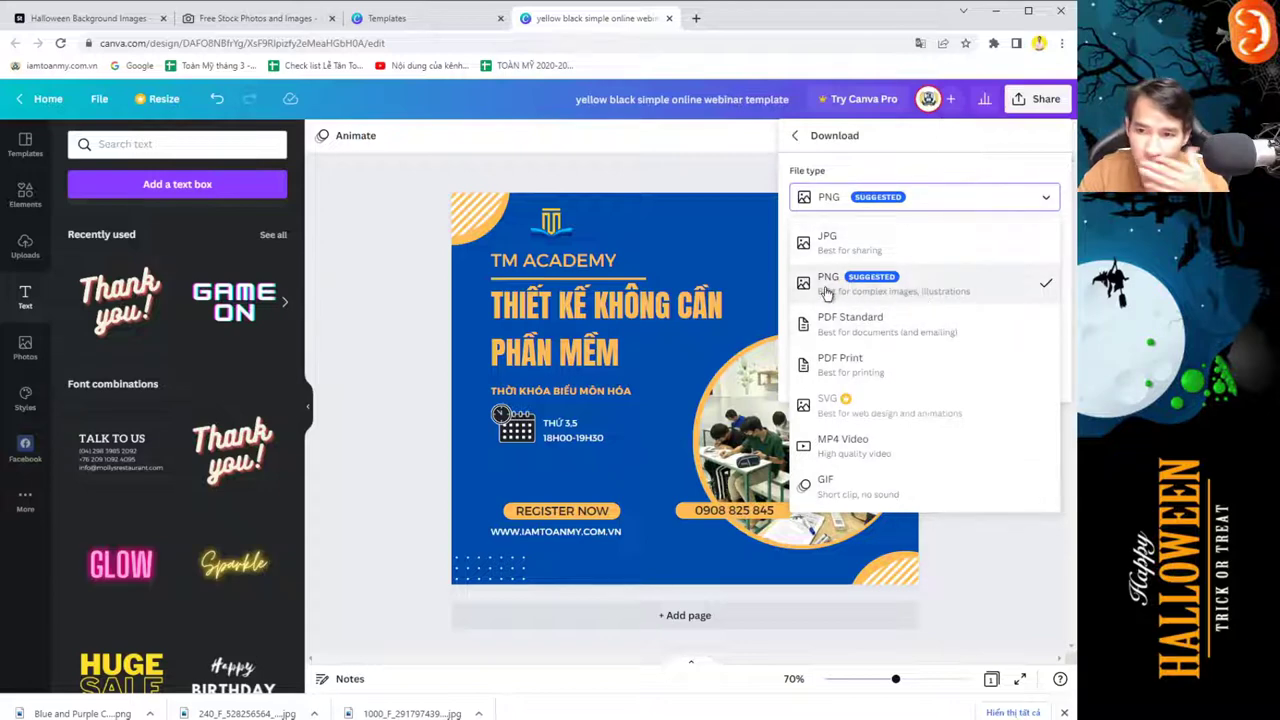
click(929, 285)
click(941, 378)
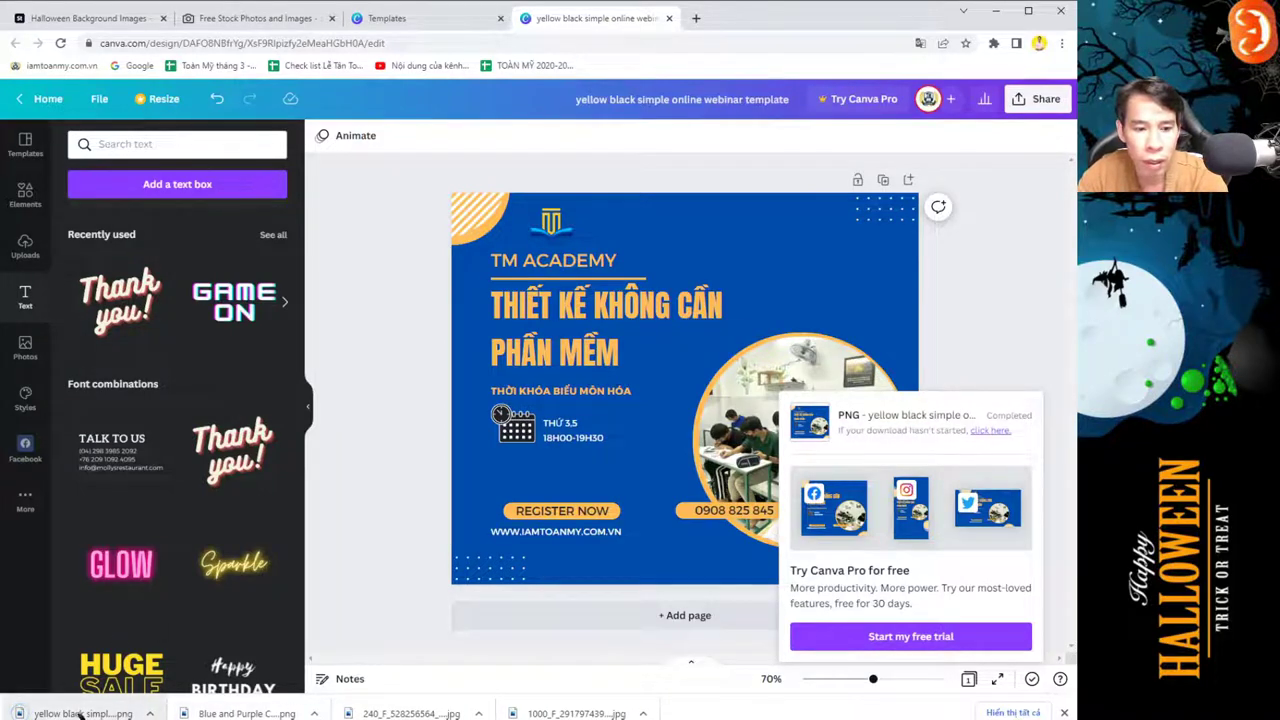
click(80, 714)
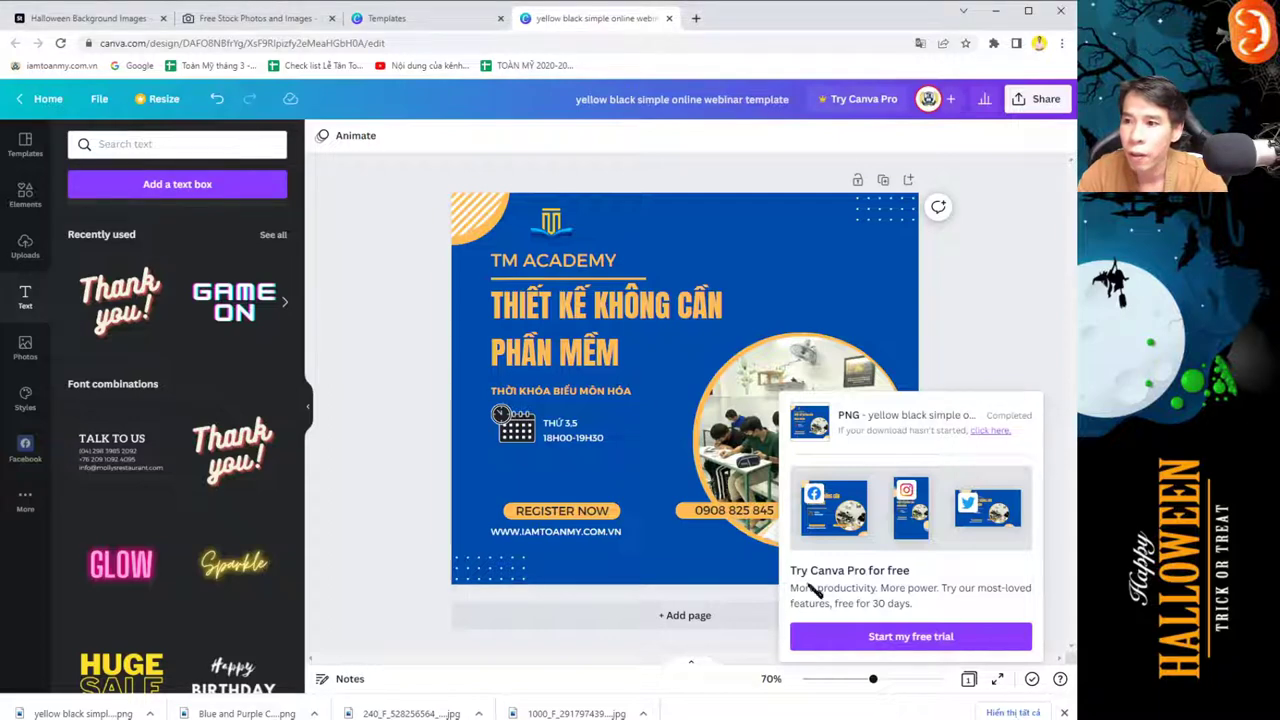
click(1010, 336)
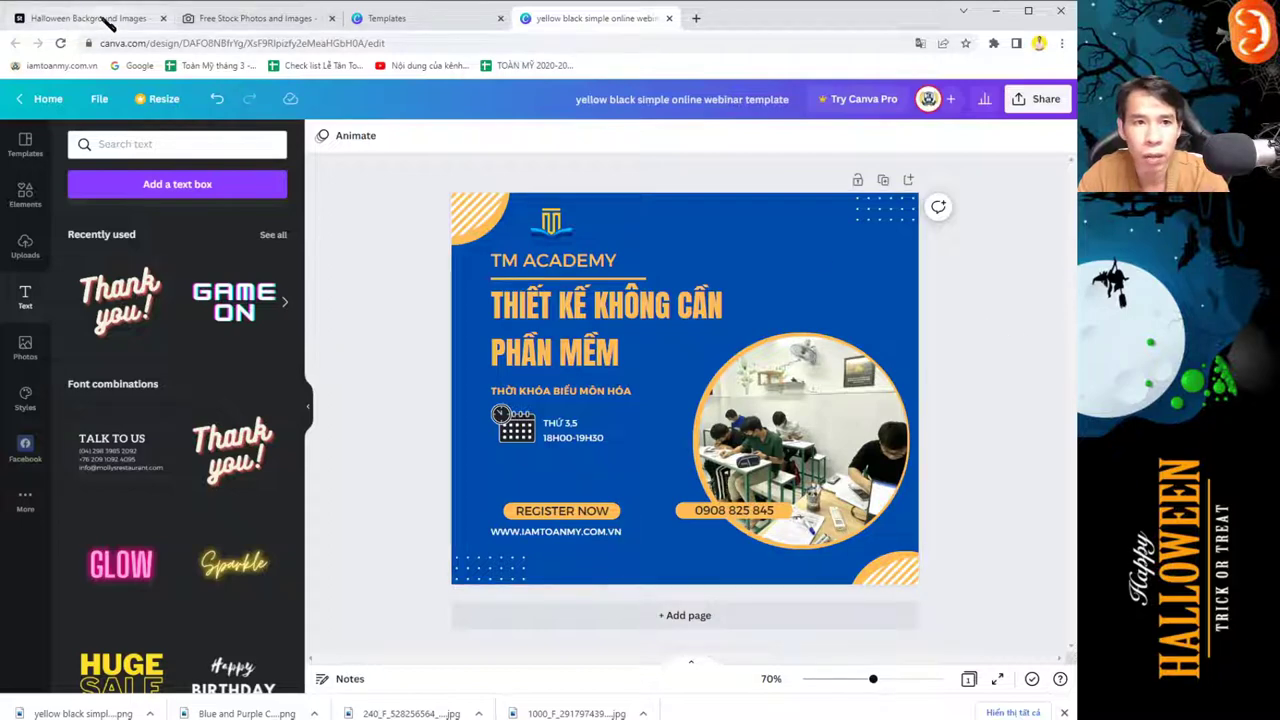
Look over the Adobe Stock Halloween and StockSnap tabs, then open a new blank browser tab
click(103, 19)
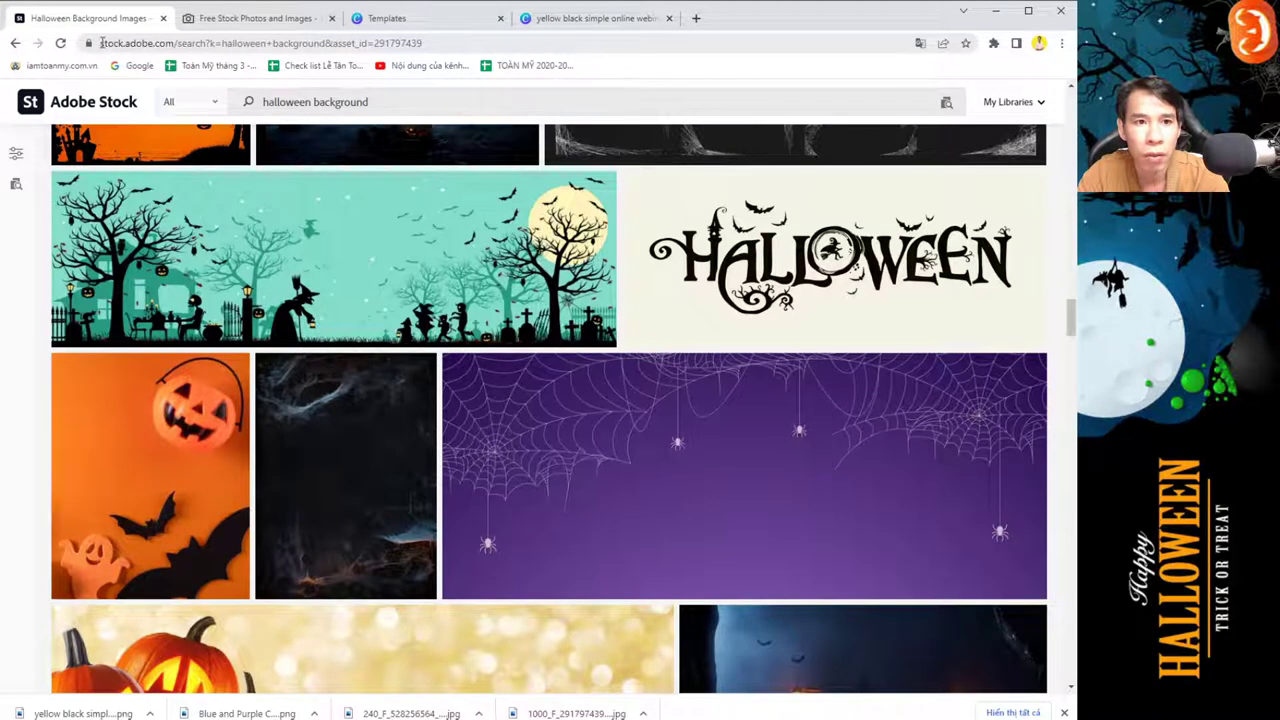
drag(103, 43, 152, 43)
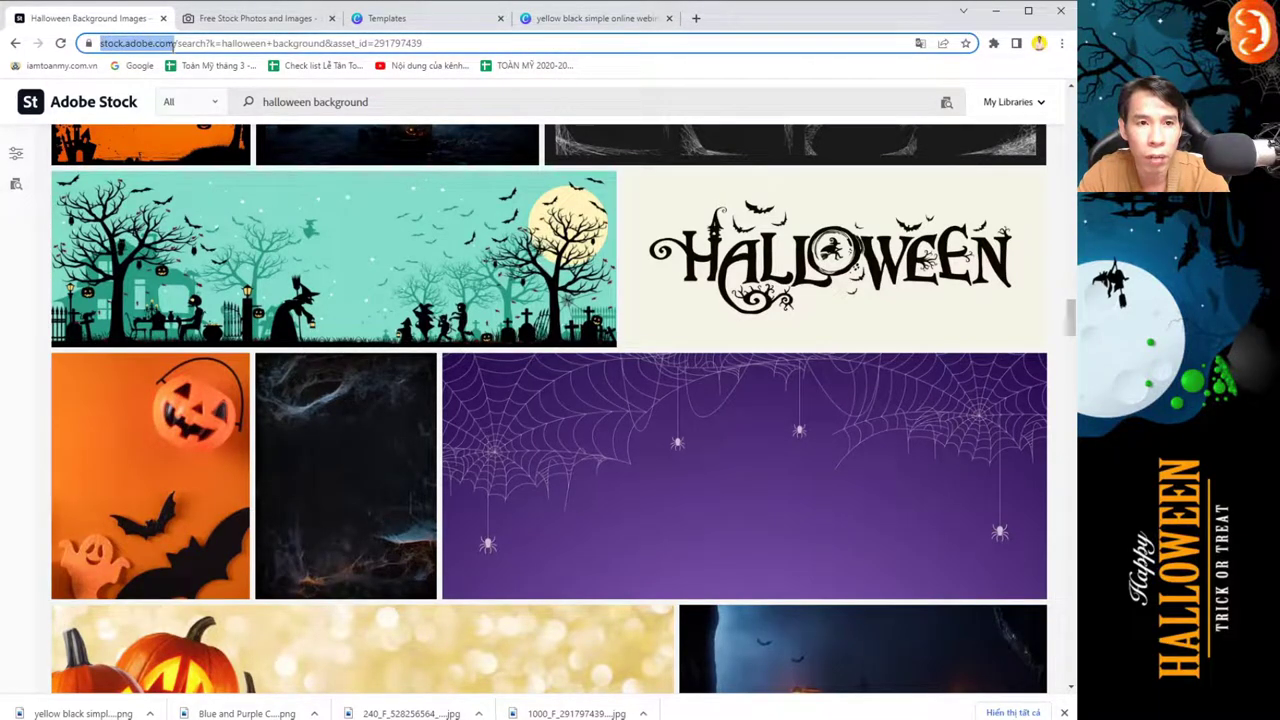
click(218, 20)
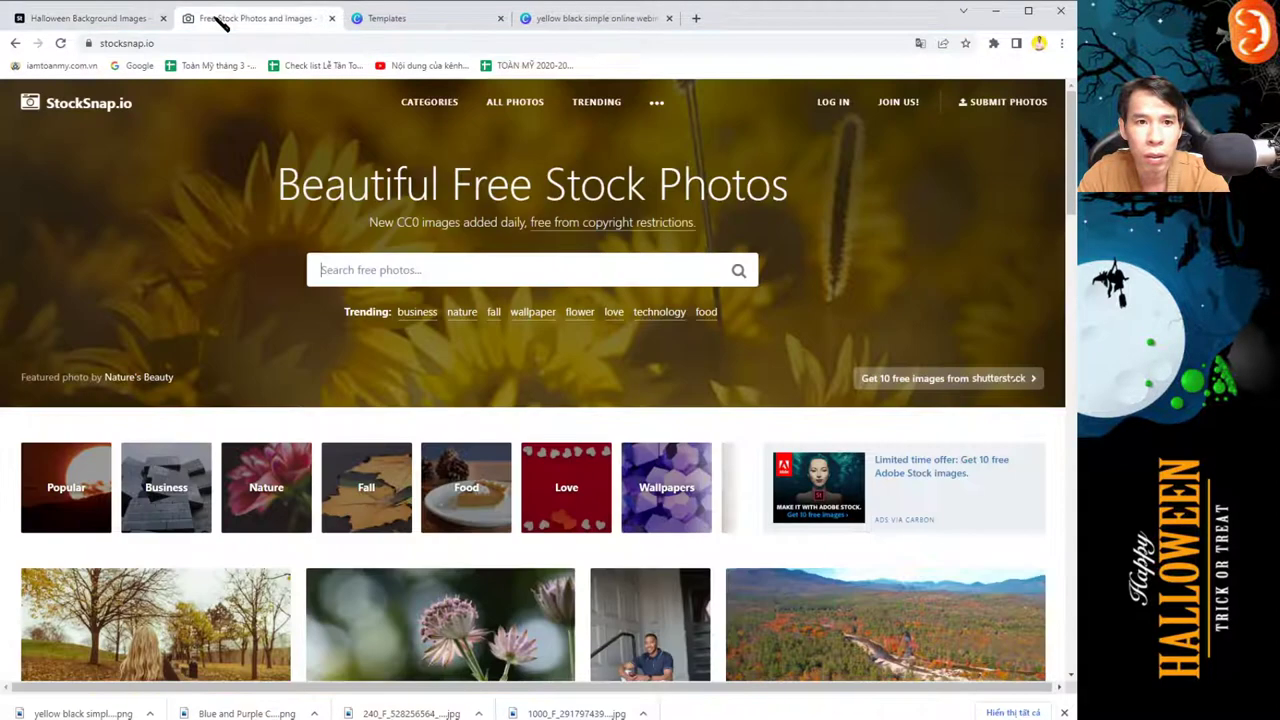
click(697, 18)
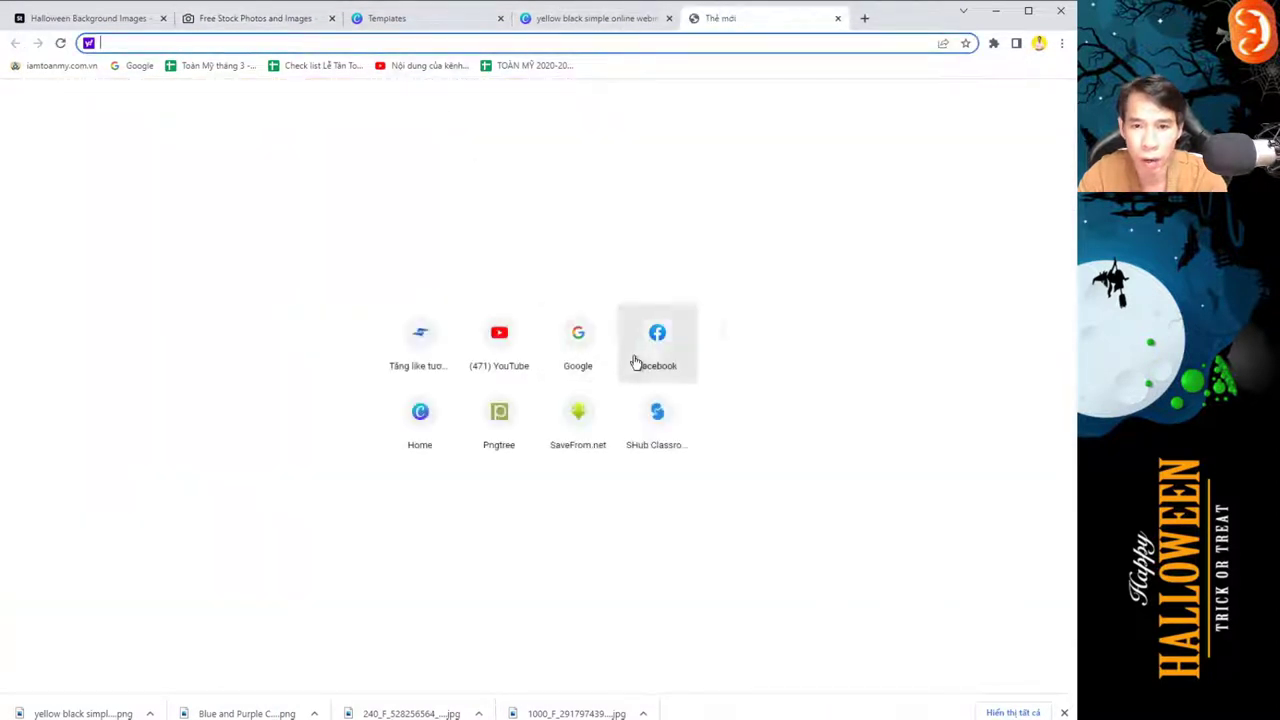
Search Pngtree for 'chemistry' PNG images, then open another blank tab
click(512, 421)
mouse_move(499, 420)
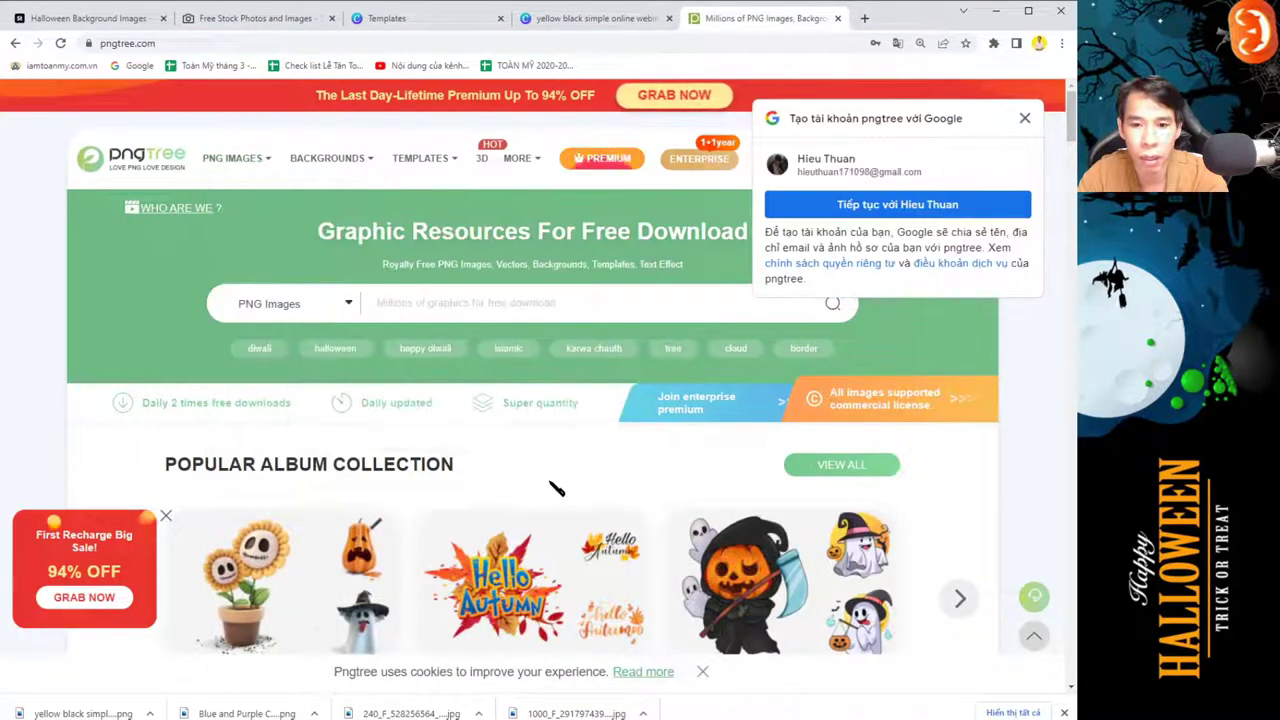
scroll(553, 485, down, 2)
scroll(450, 310, up, 2)
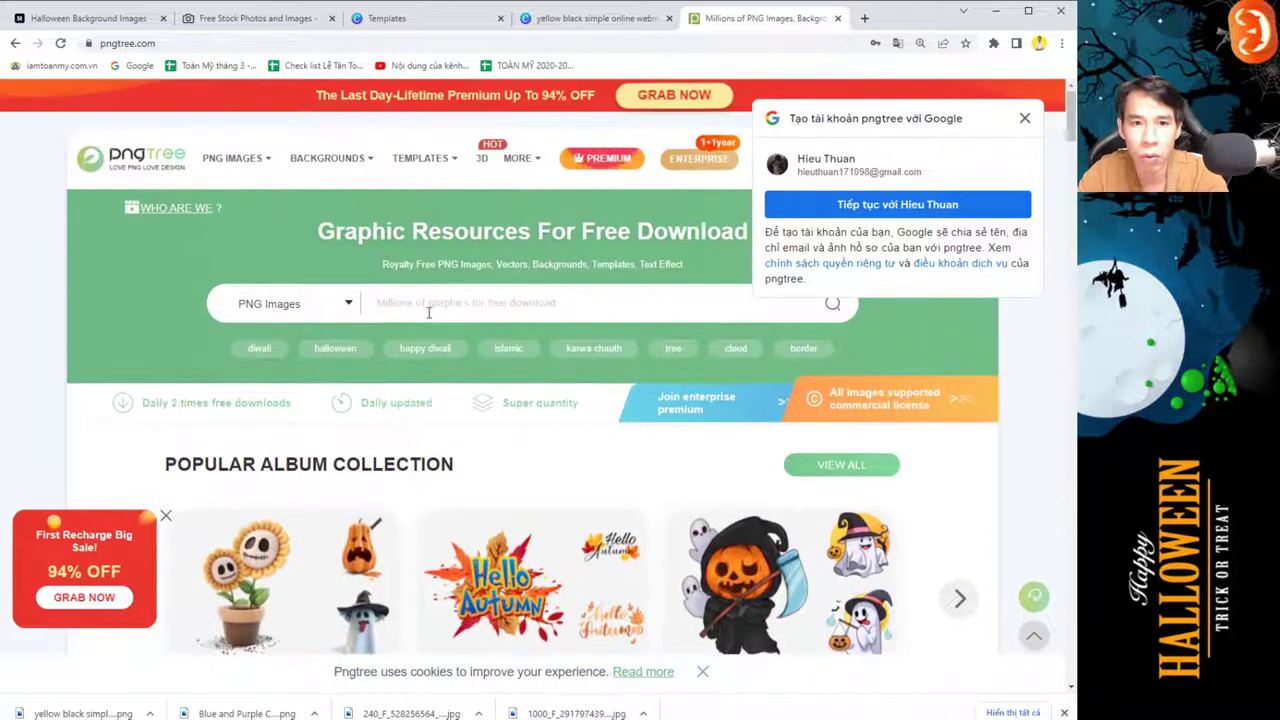
click(427, 302)
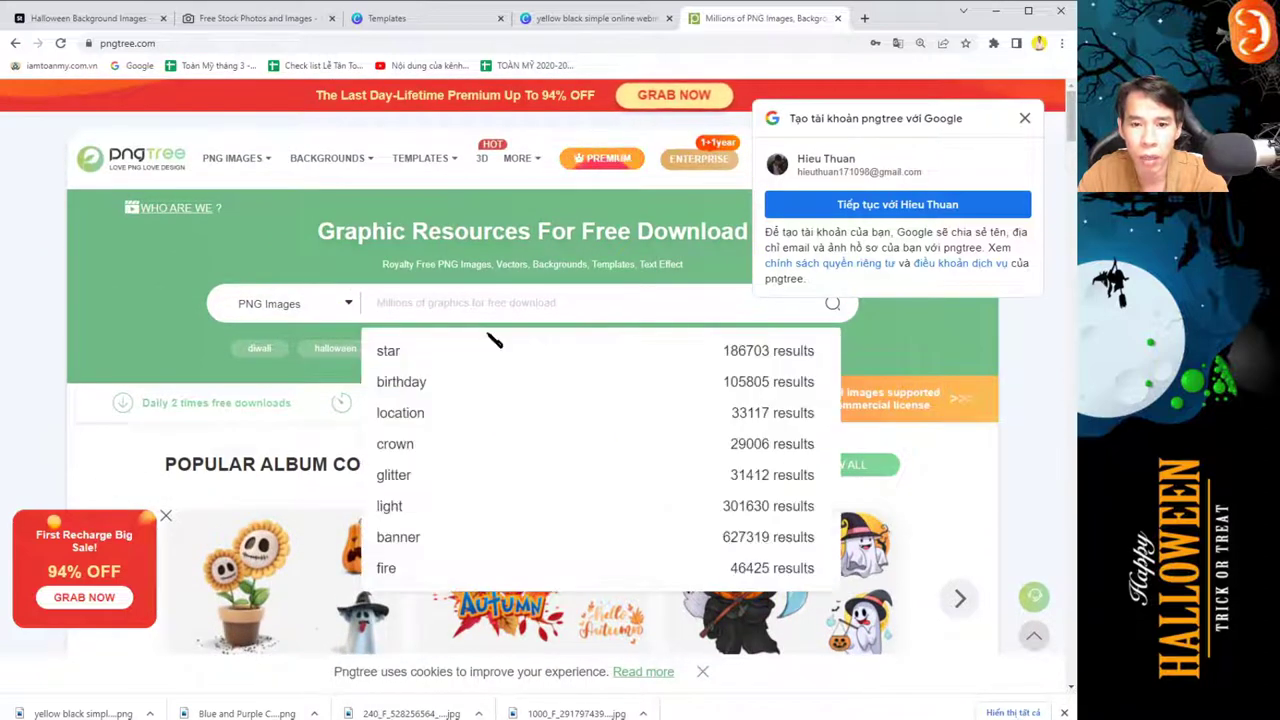
text(CHE)
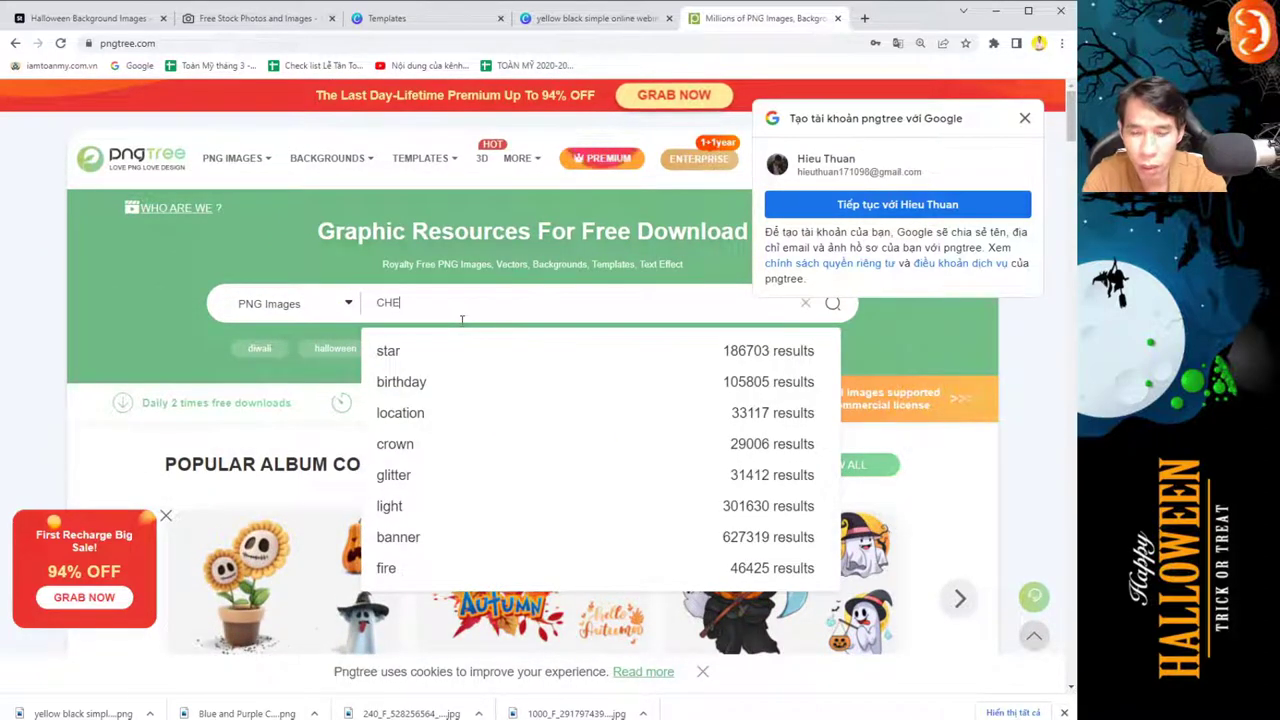
text(MI)
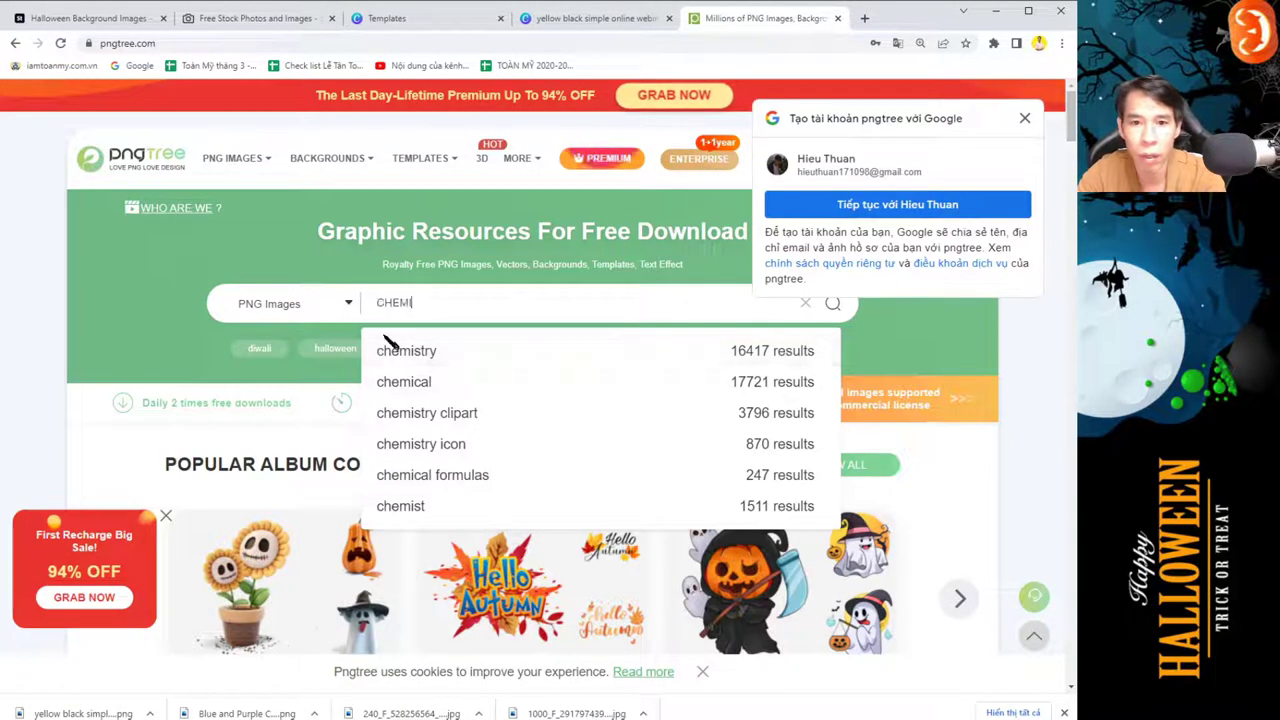
click(385, 345)
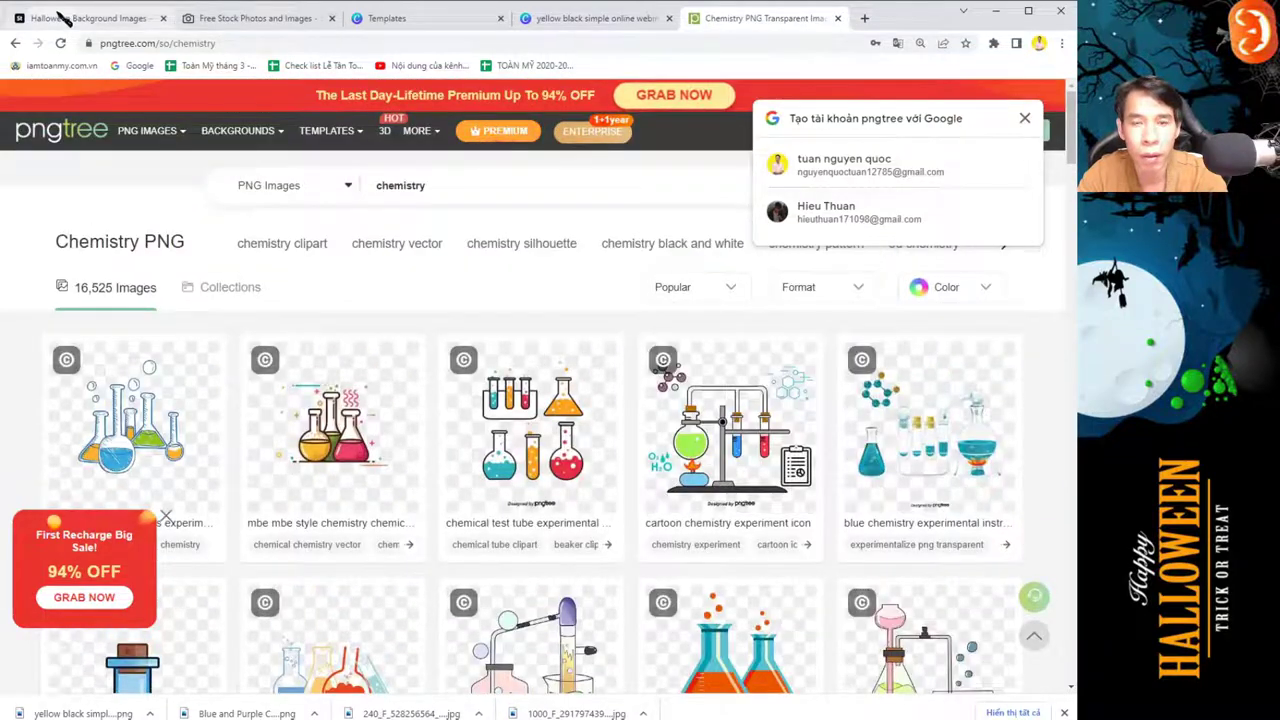
click(866, 19)
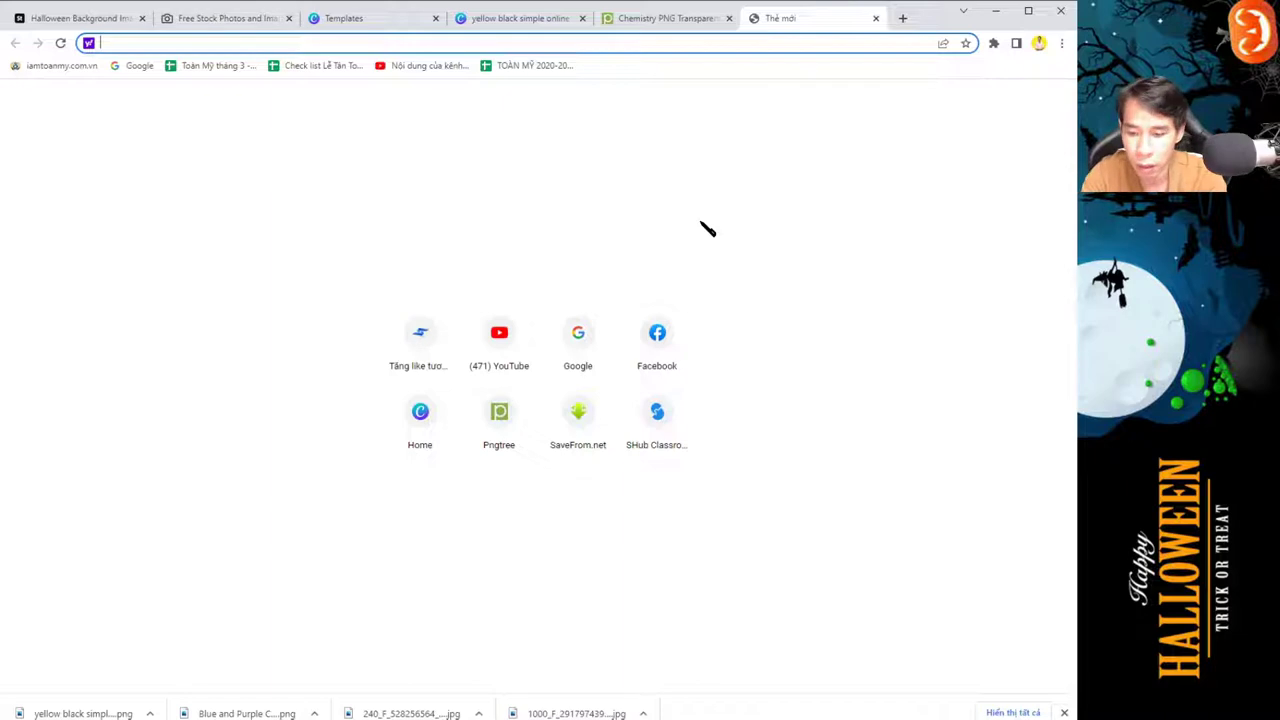
Find Pinterest through a web search, search it for MATH, then return to Adobe Stock
text(P)
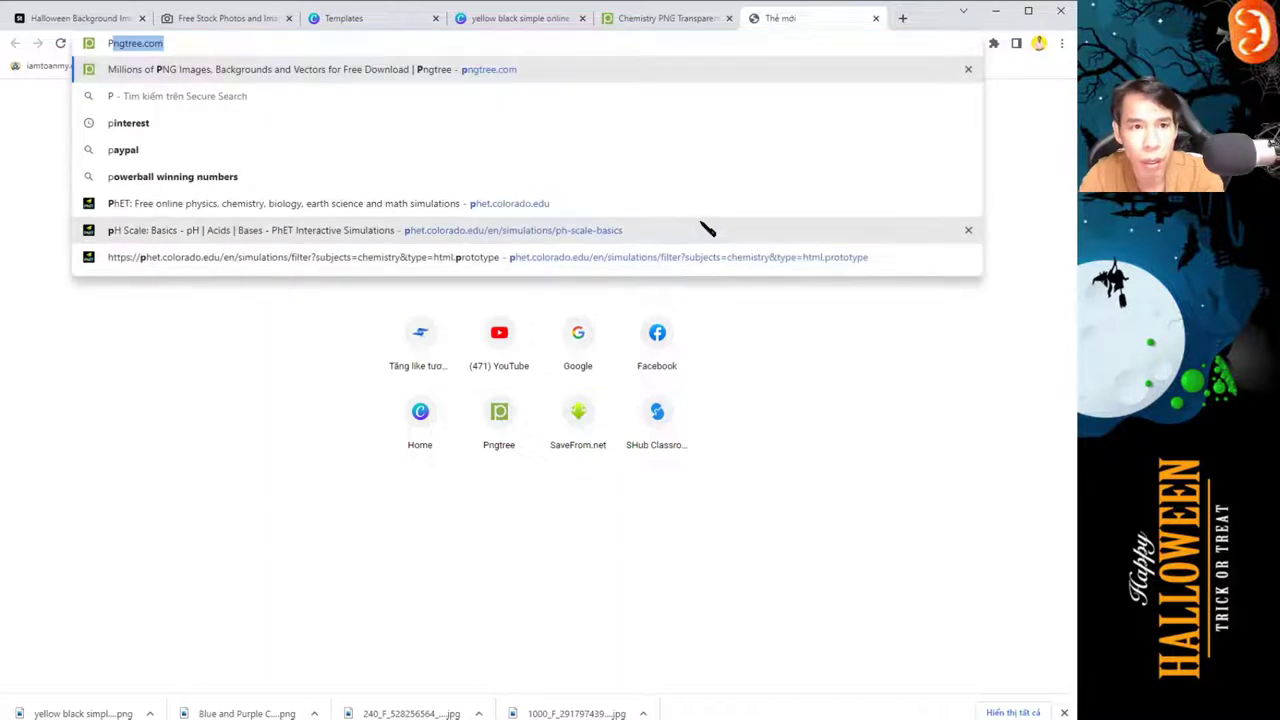
click(174, 127)
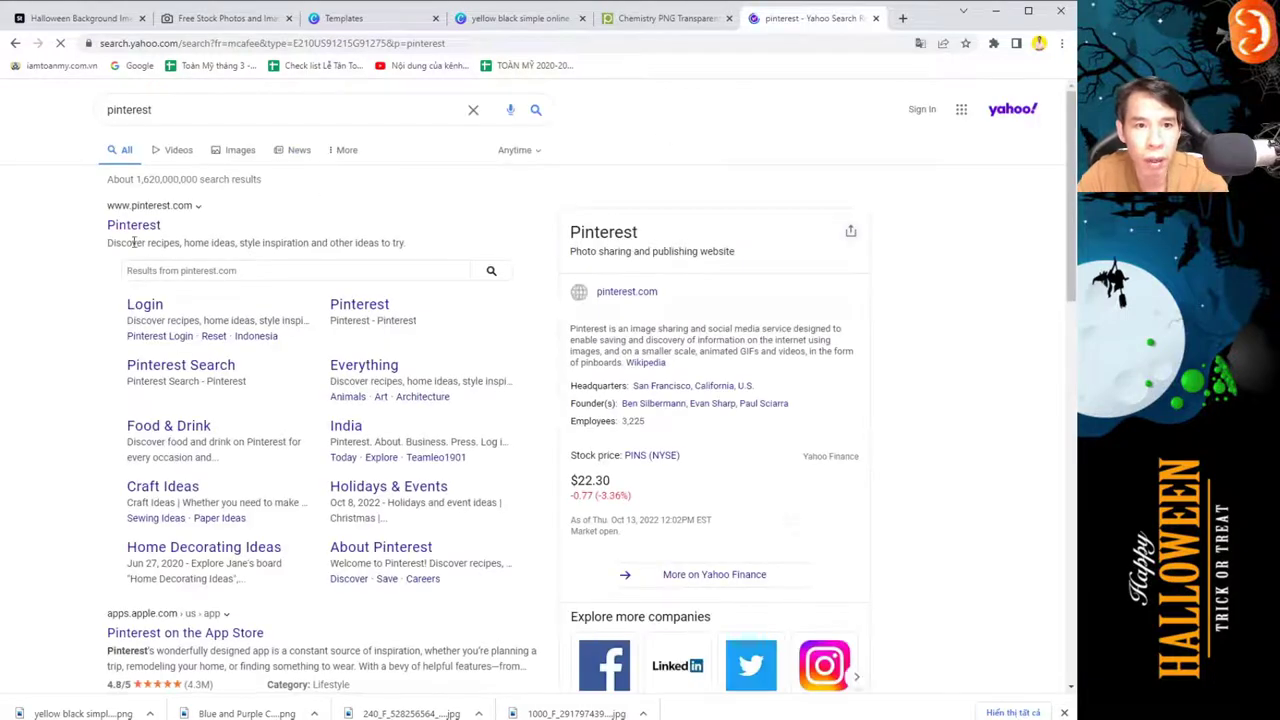
click(130, 226)
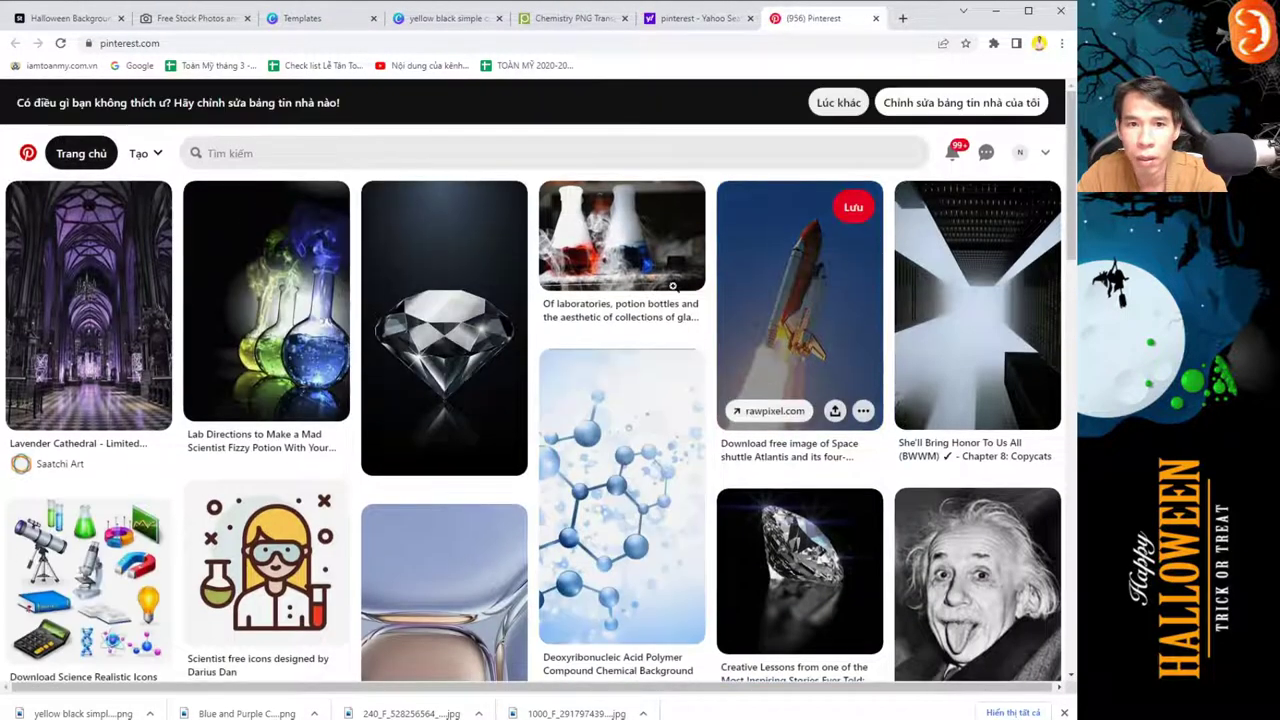
click(314, 153)
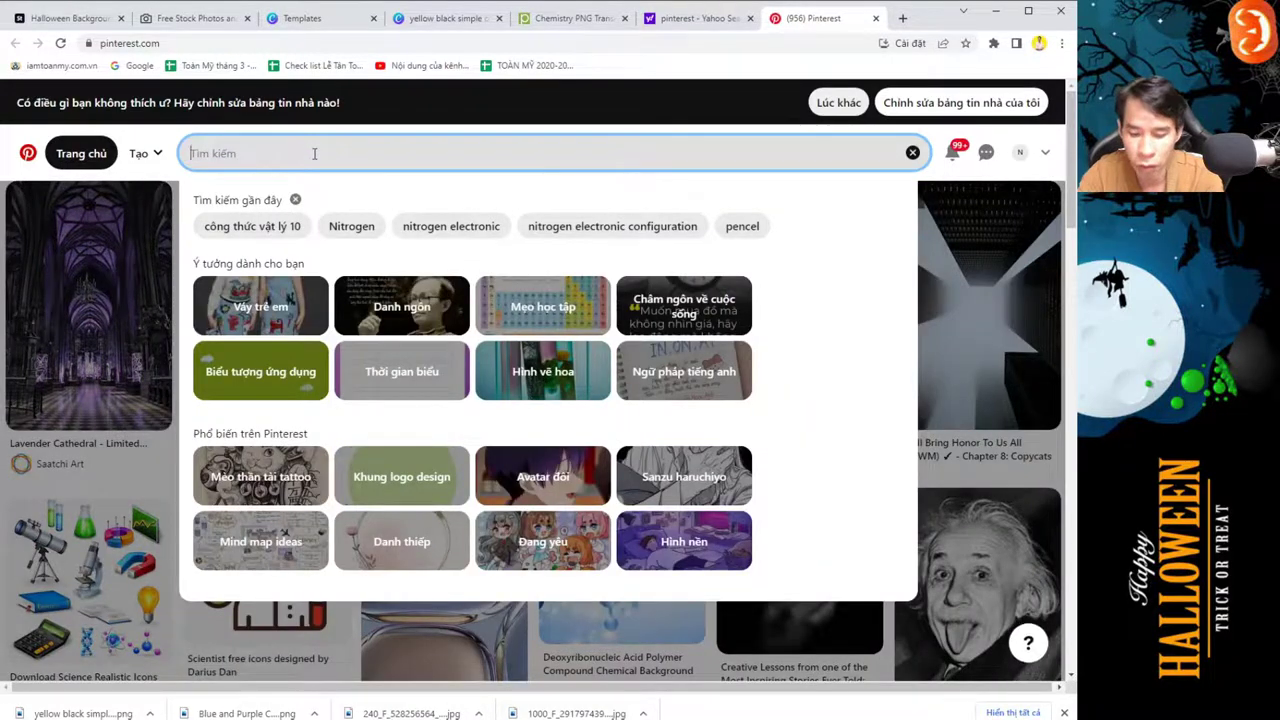
text(MATH)
key(Return)
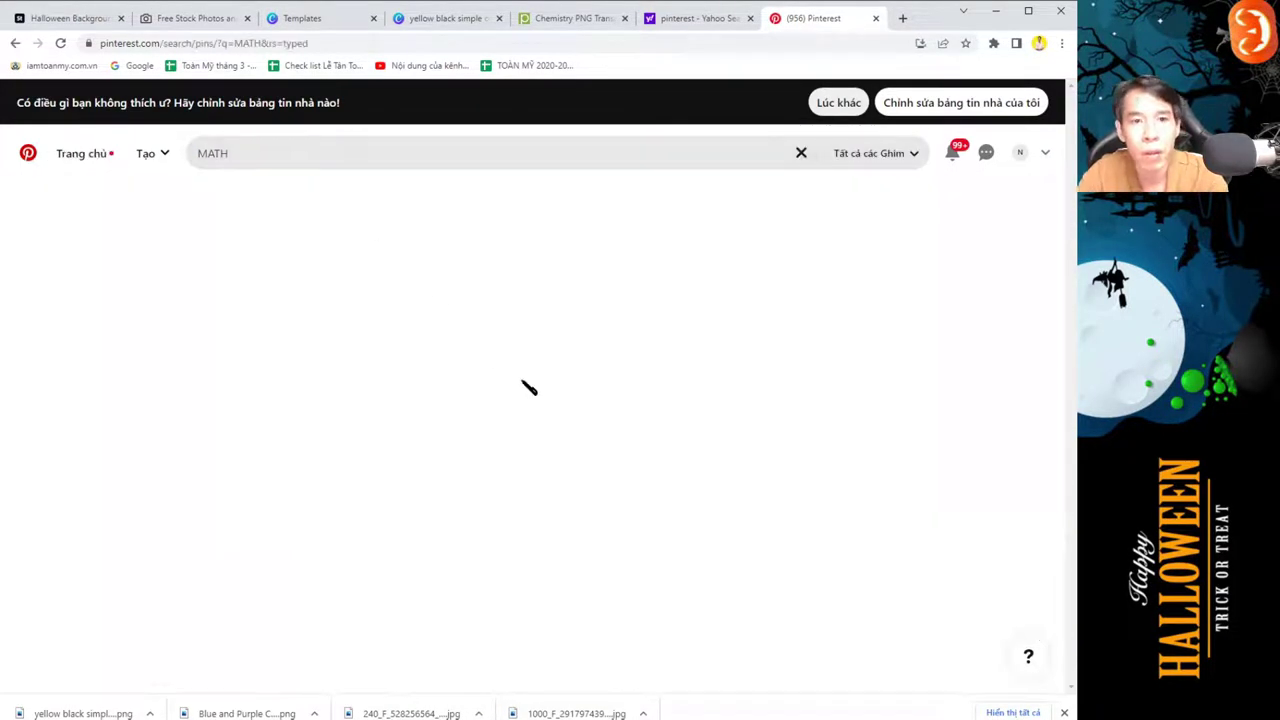
scroll(440, 400, down, 3)
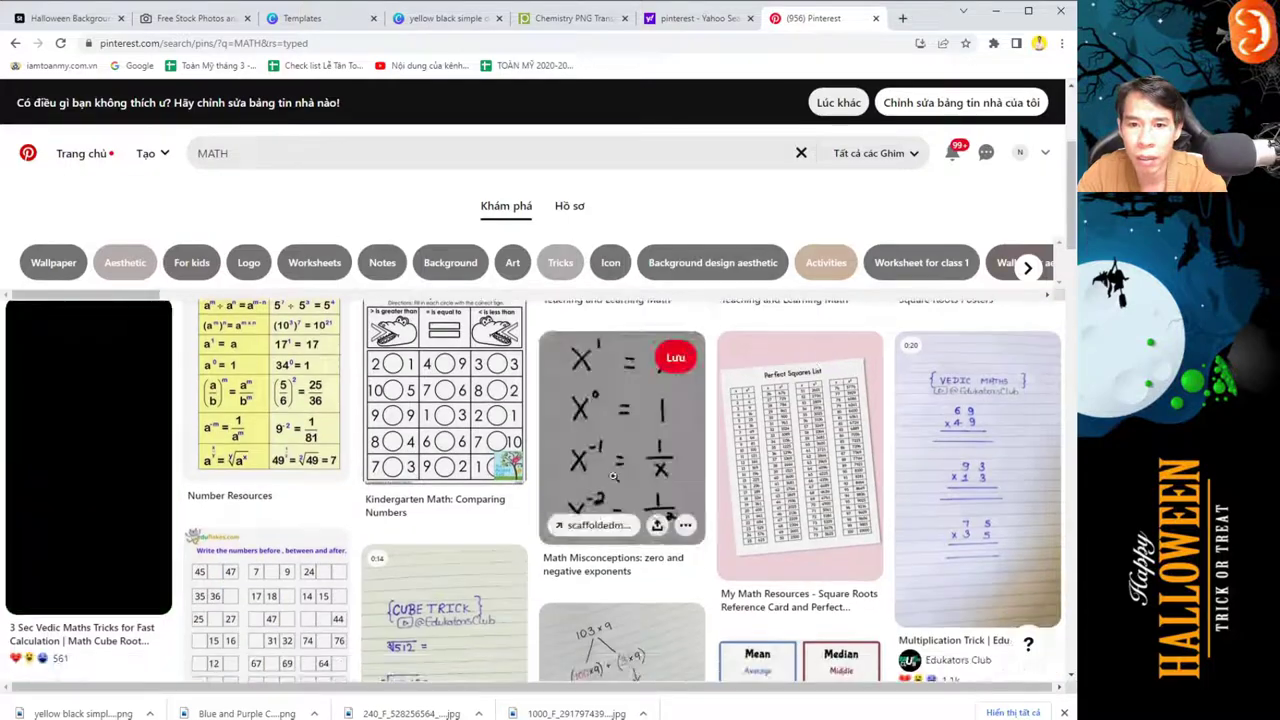
click(66, 10)
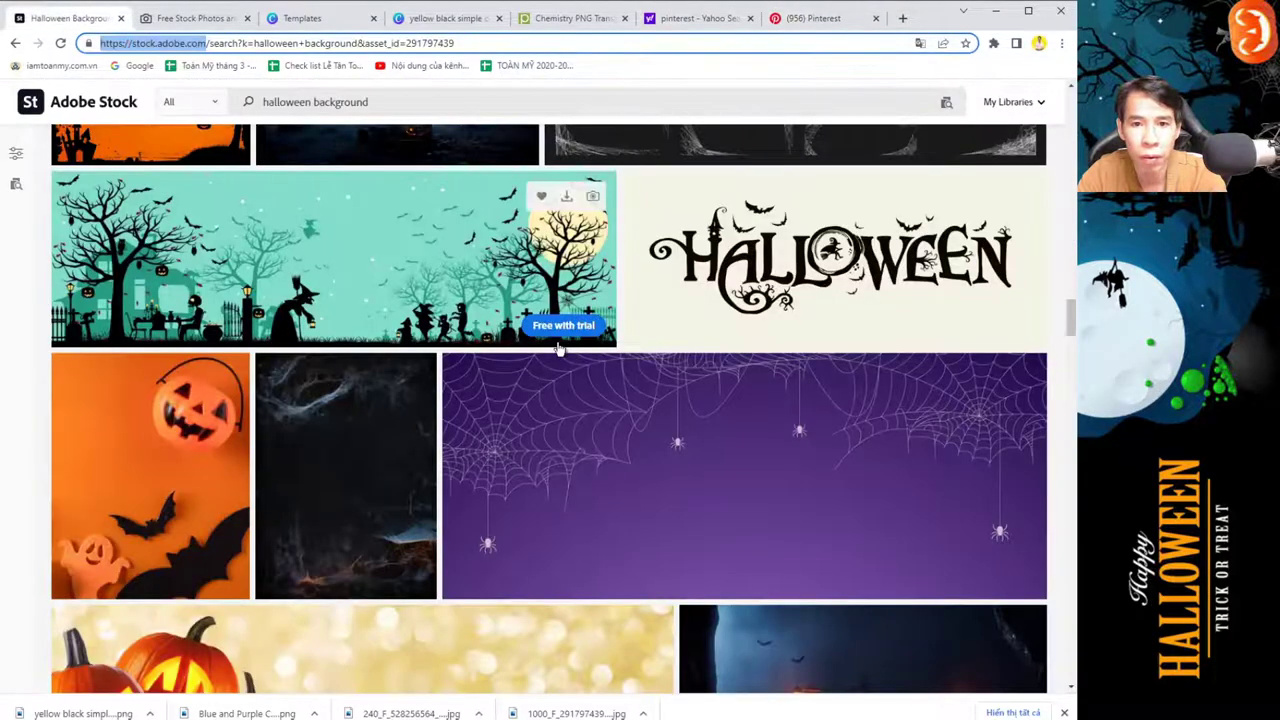
Scroll the Adobe Stock Halloween results and cycle through the Yahoo, Pinterest, Adobe Stock and StockSnap tabs
scroll(557, 329, up, 5)
scroll(423, 297, up, 5)
scroll(388, 293, up, 5)
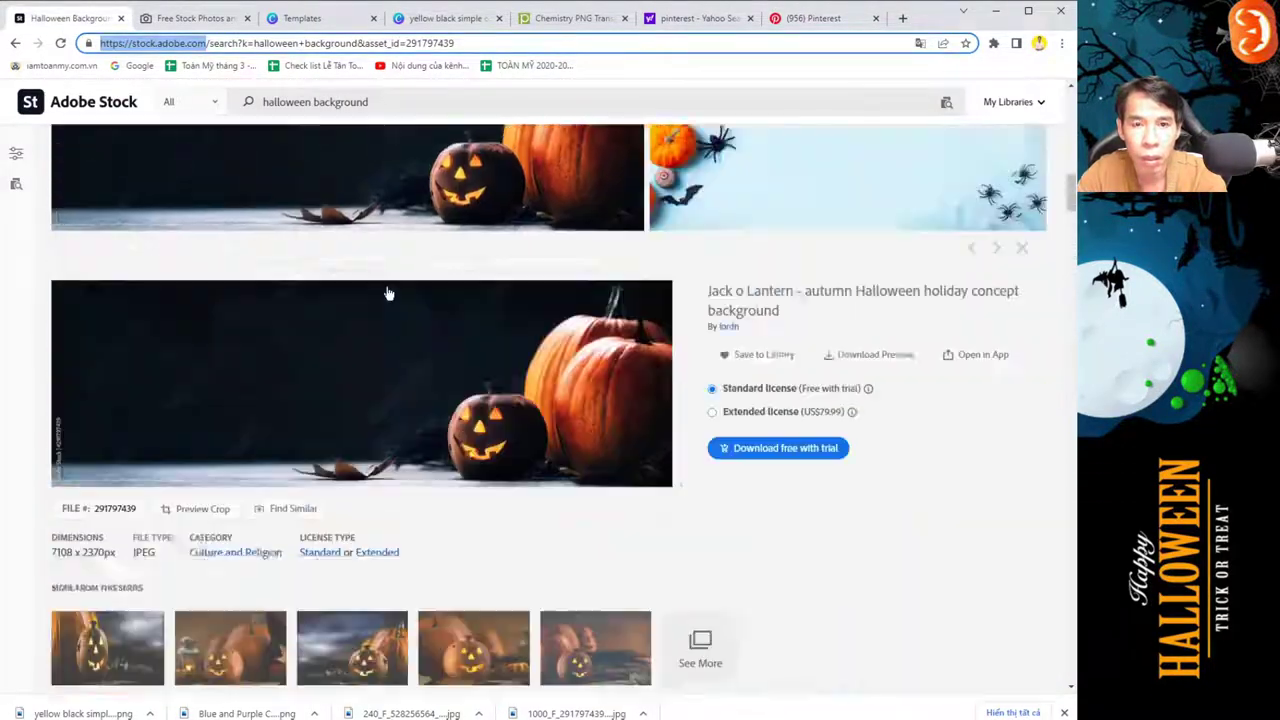
scroll(388, 293, up, 5)
click(193, 20)
click(695, 18)
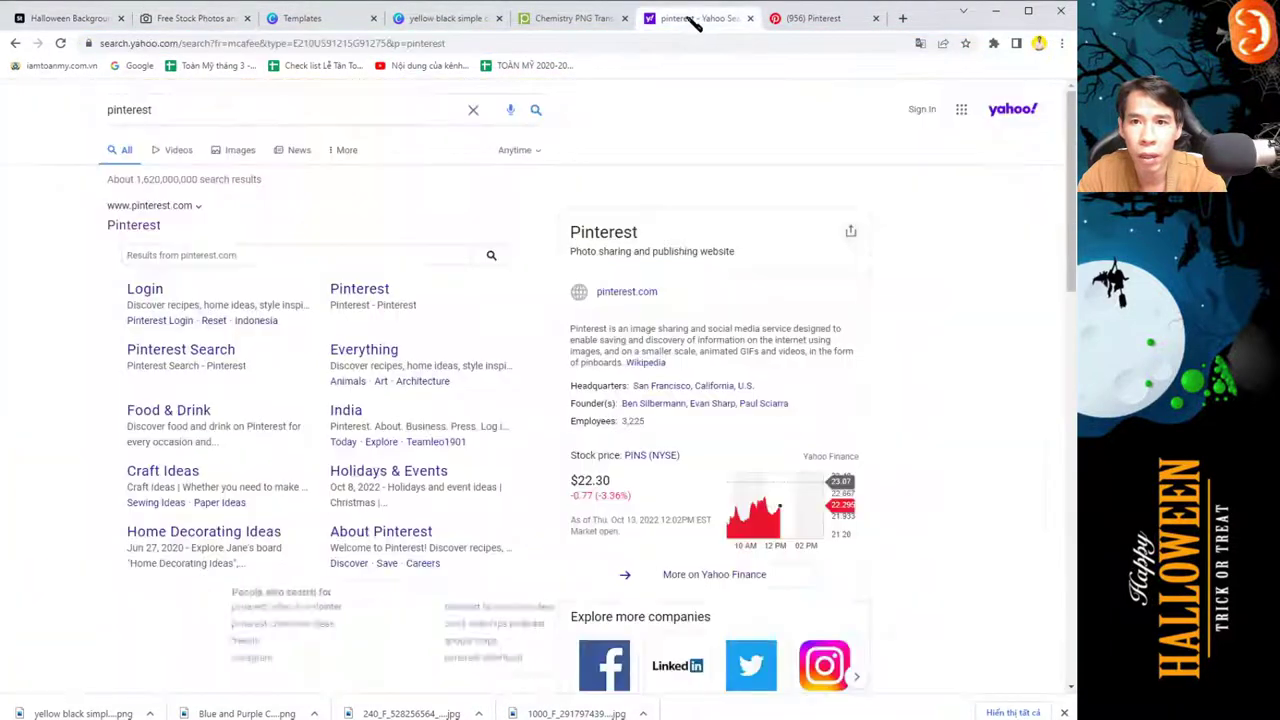
click(808, 20)
click(678, 20)
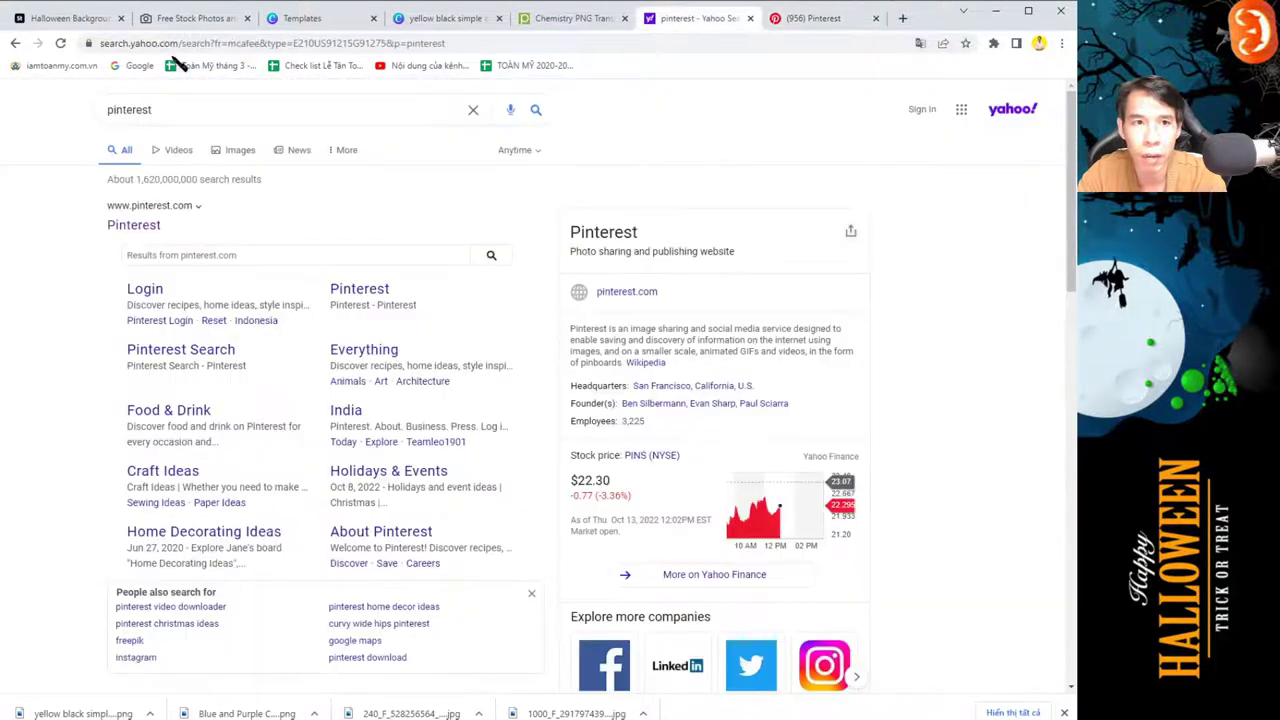
click(60, 18)
click(200, 20)
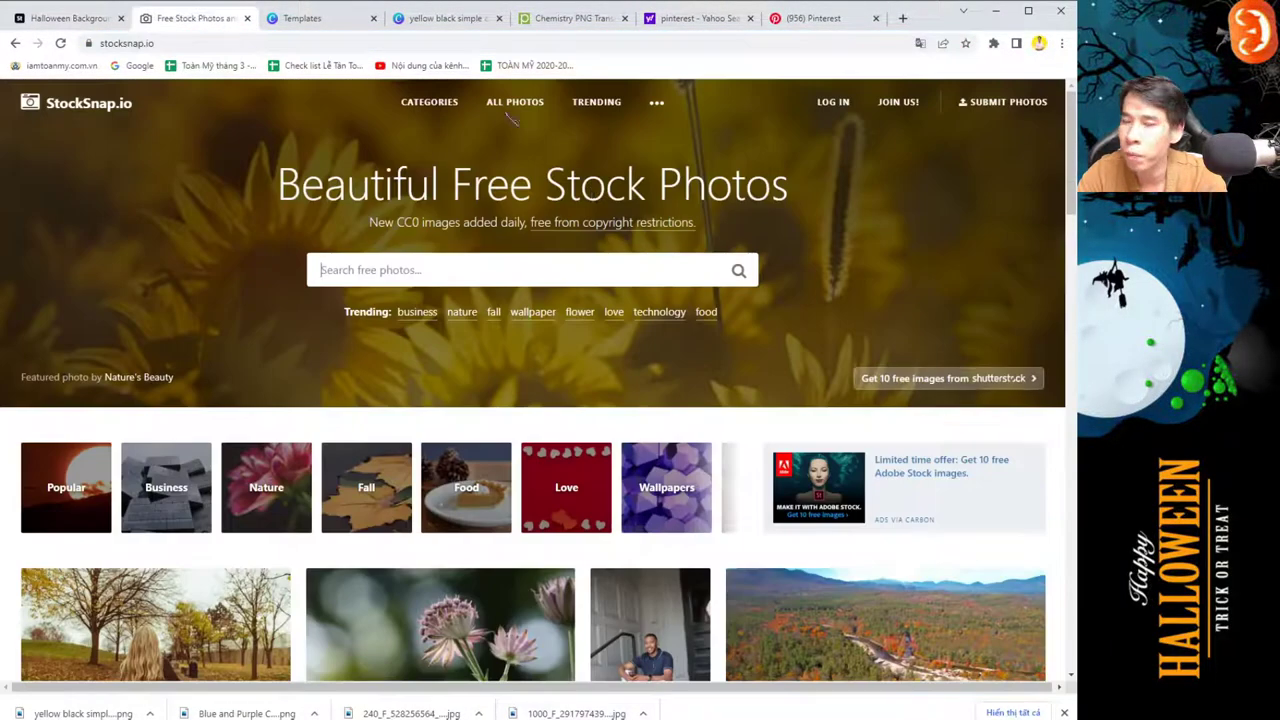
Leave StockSnap.io and return to the Canva tab with the blue TM Academy webinar post
click(443, 18)
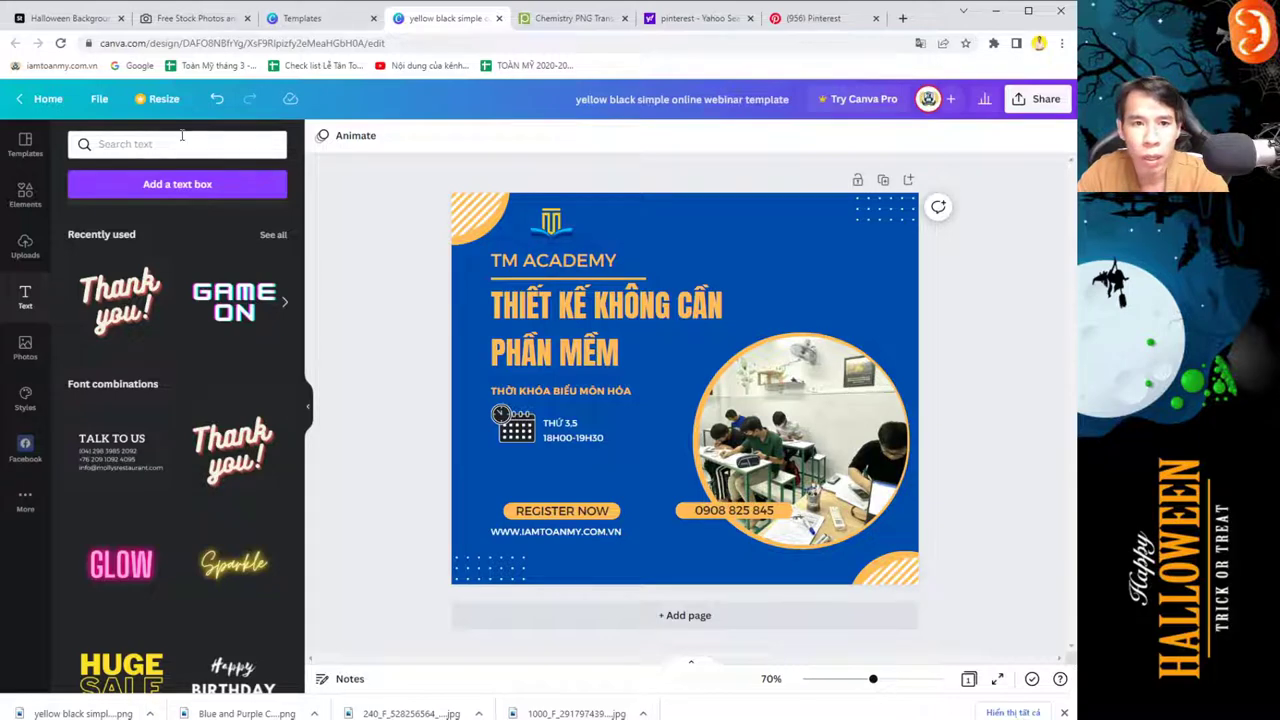
Go from the editor's Templates panel to Canva's full Templates gallery page
click(30, 152)
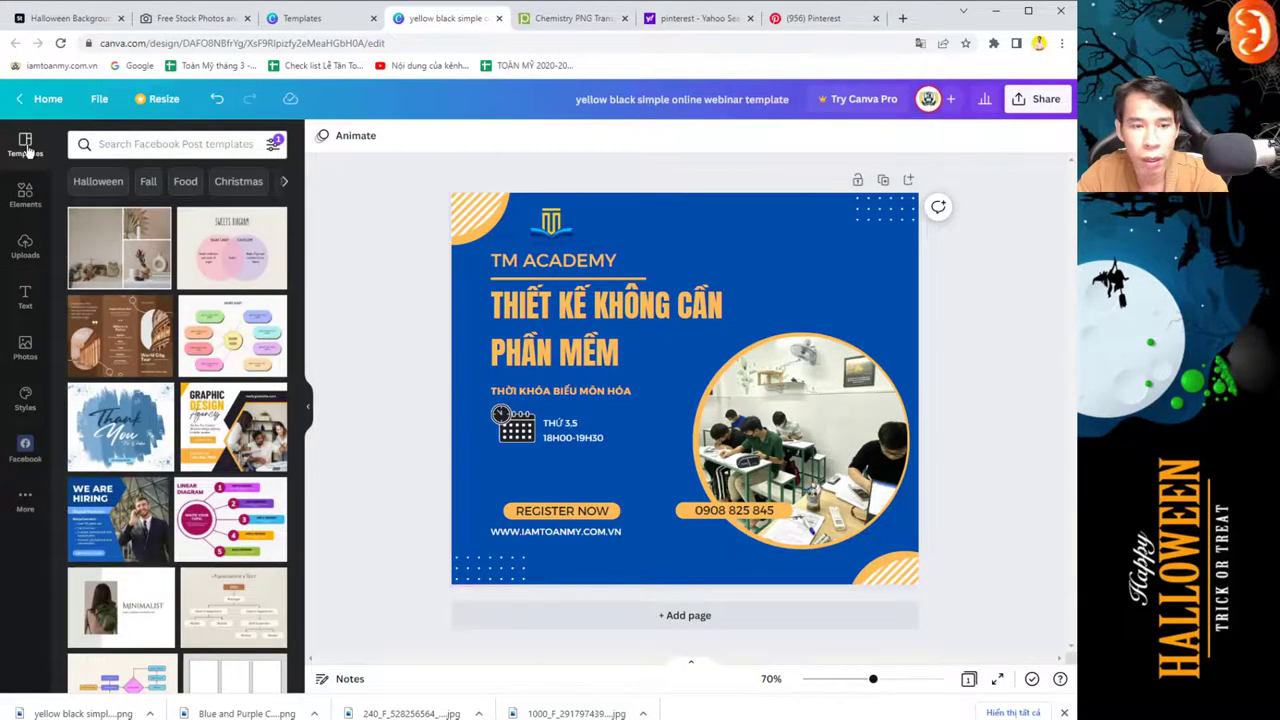
click(42, 98)
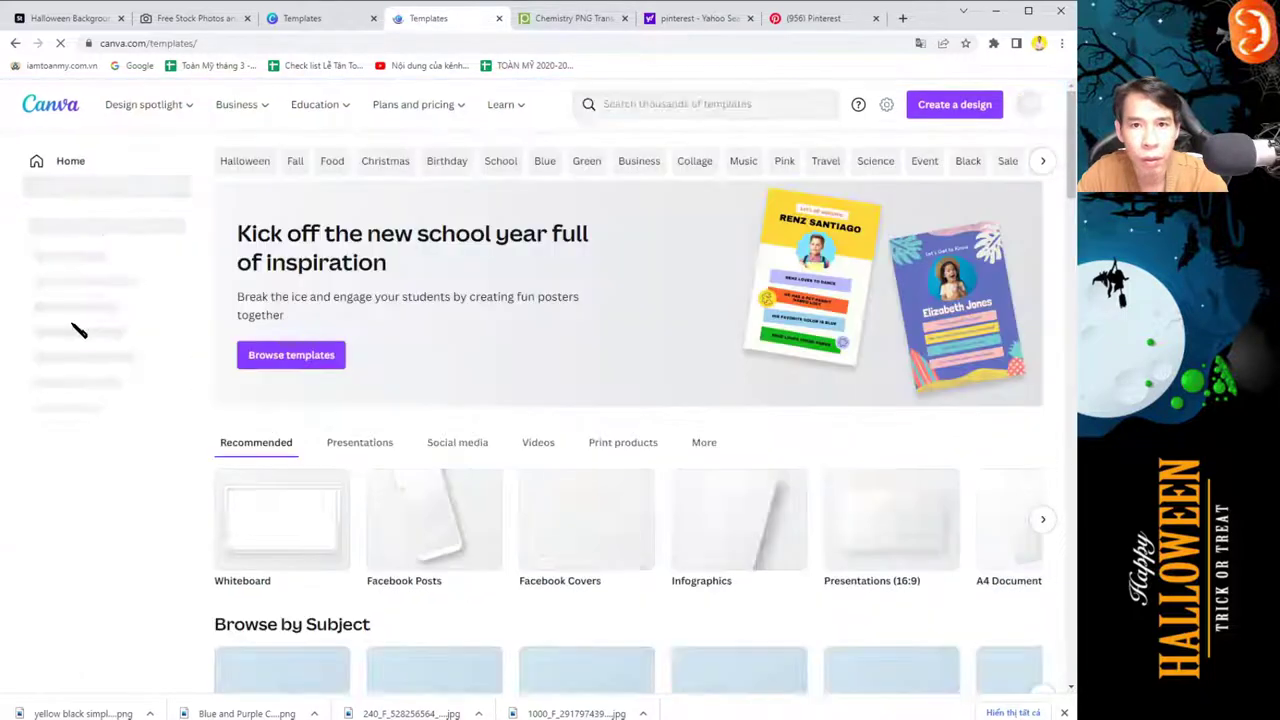
scroll(643, 423, down, 5)
scroll(651, 437, down, 4)
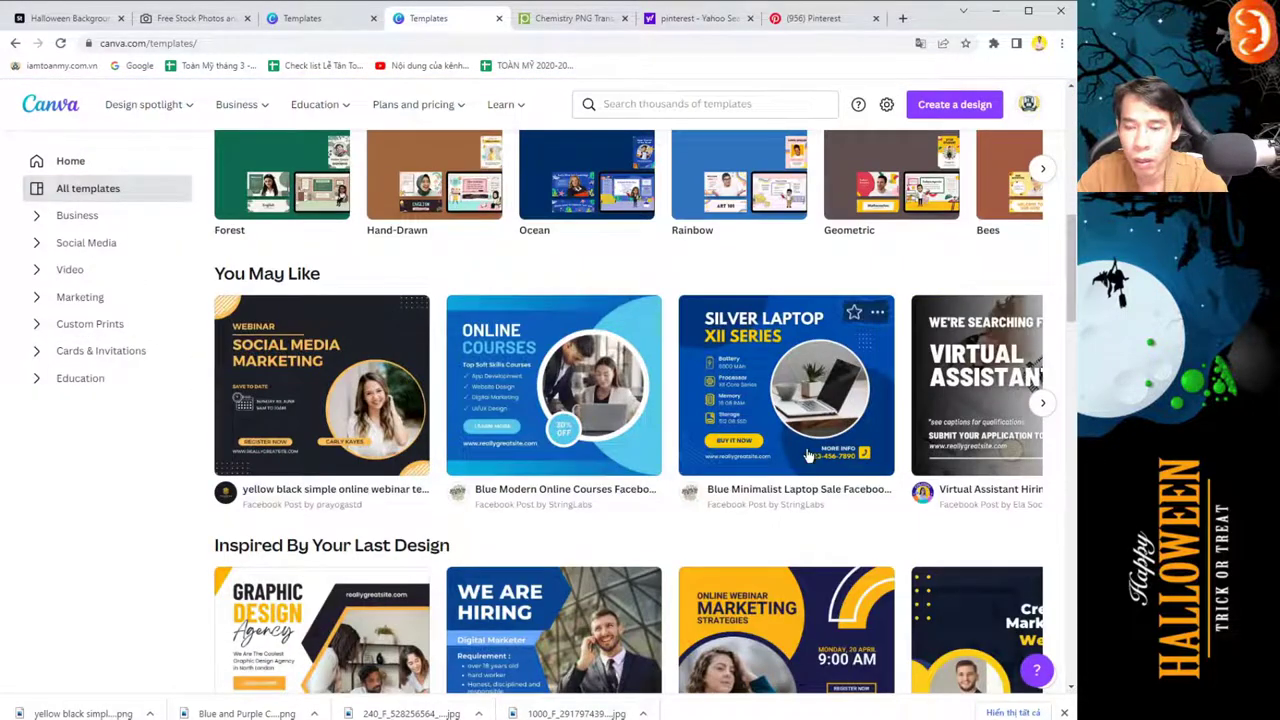
scroll(650, 445, down, 3)
scroll(690, 455, down, 3)
scroll(737, 470, down, 2)
scroll(606, 486, down, 3)
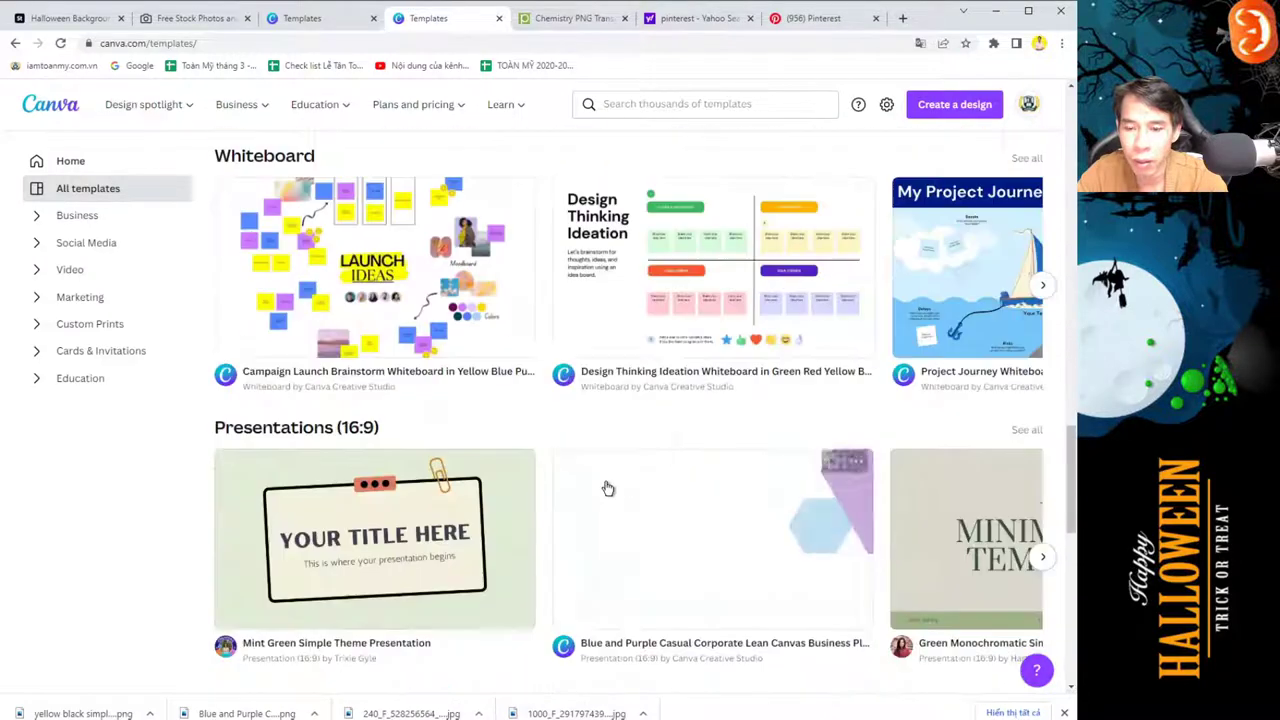
scroll(686, 429, down, 3)
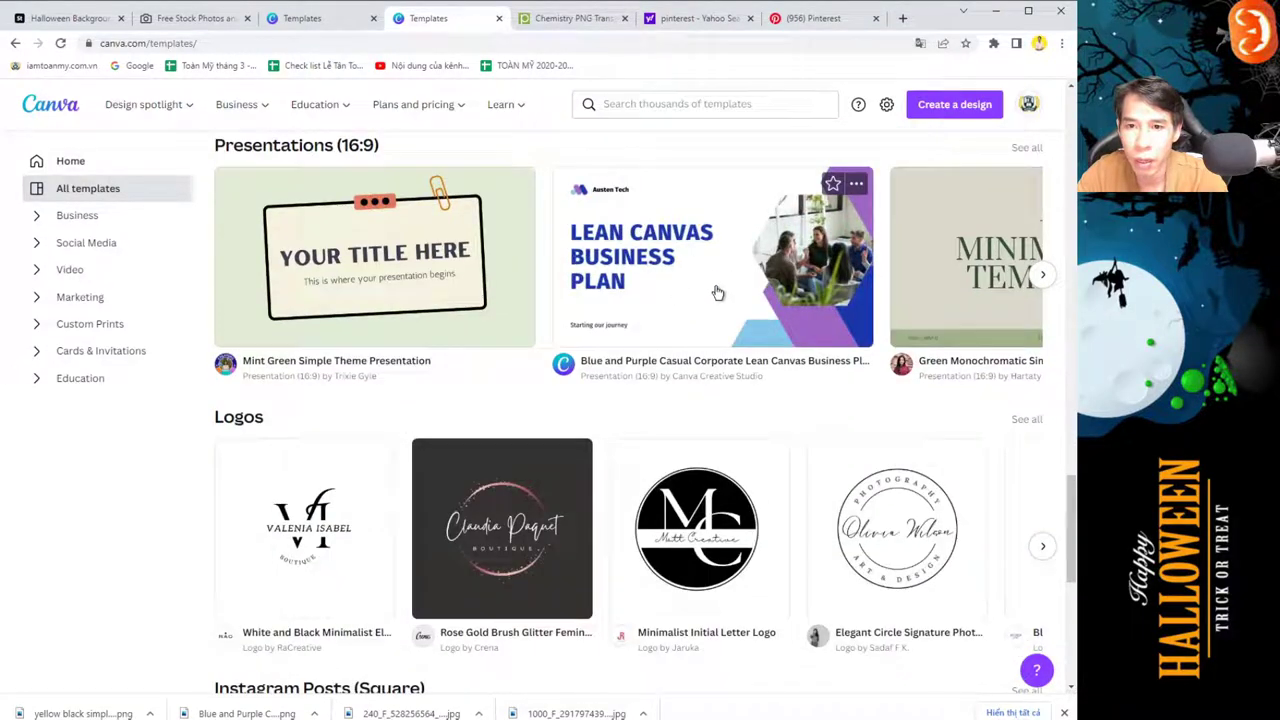
scroll(717, 293, up, 2)
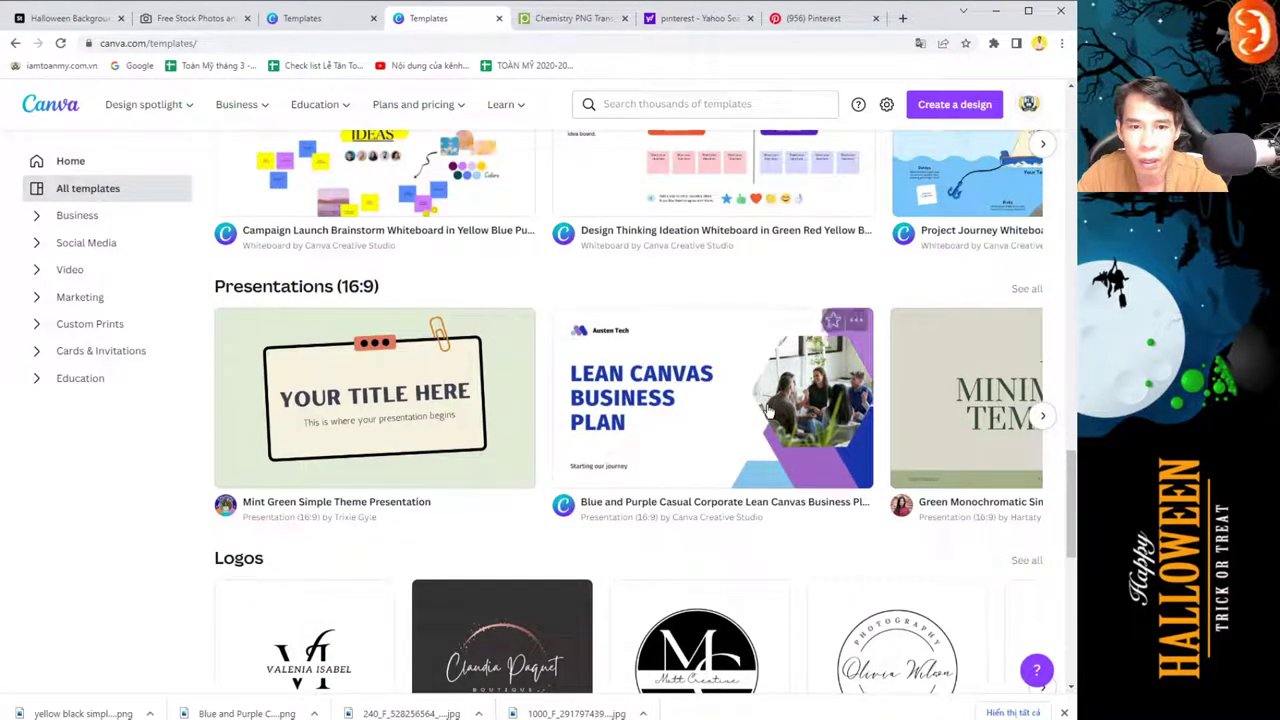
Open the Lean Canvas Business Plan template, preview pages 2–6, return to the title page, and show sharing options
click(724, 406)
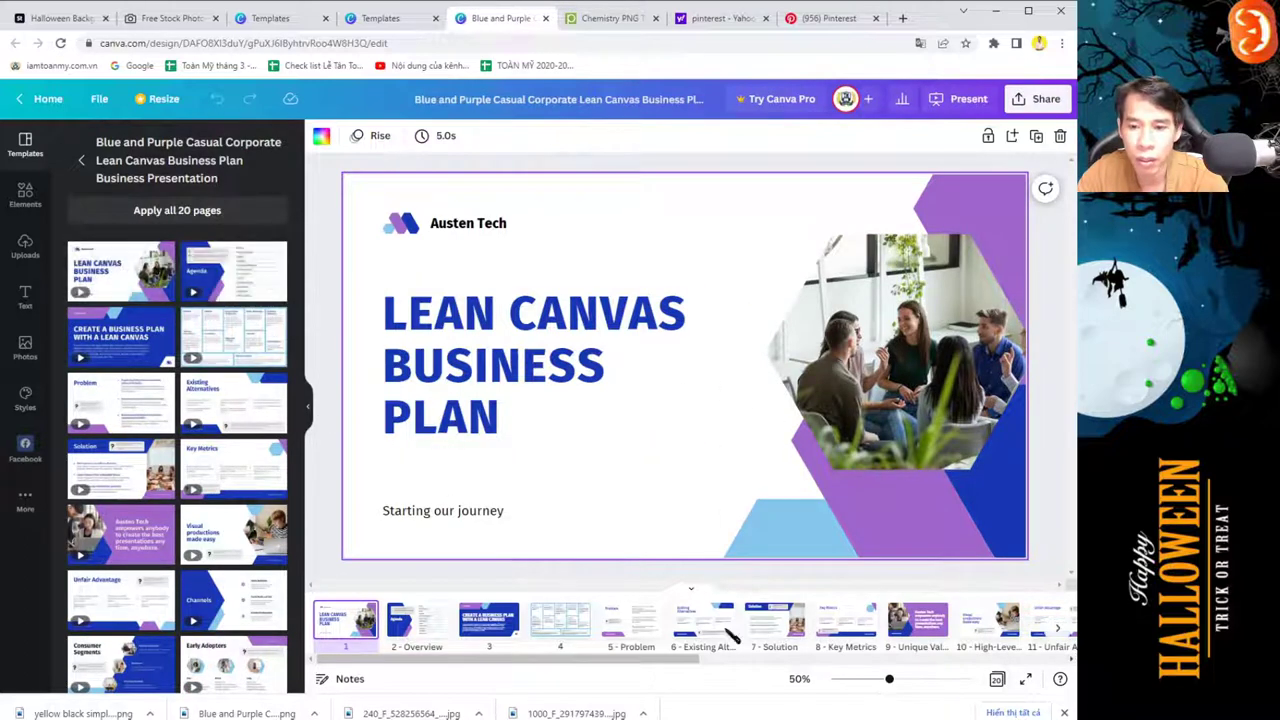
click(413, 620)
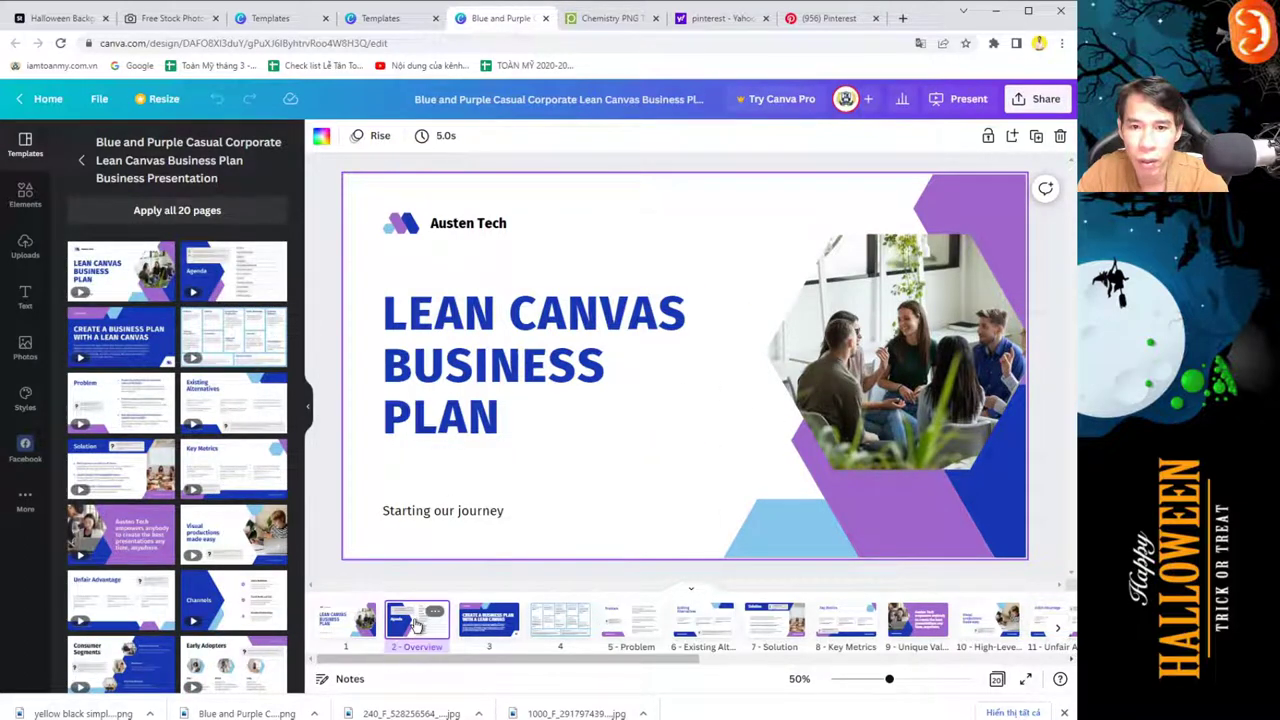
click(498, 628)
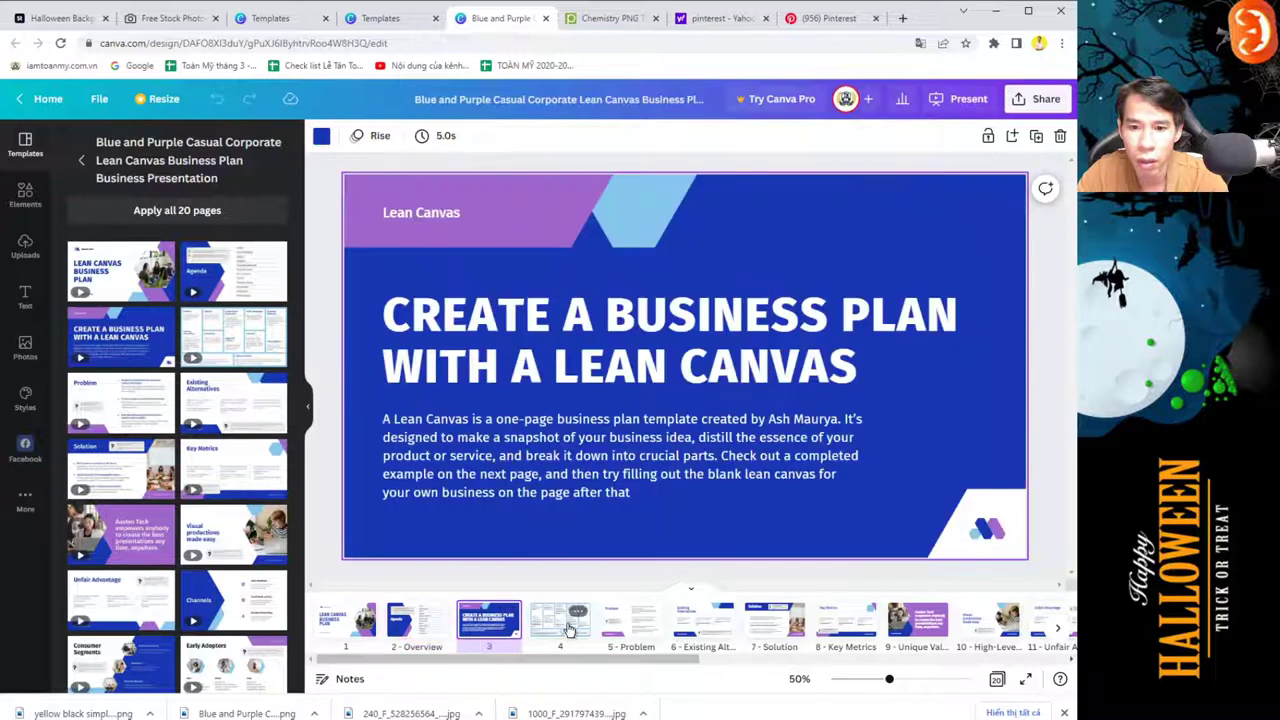
click(570, 625)
click(645, 620)
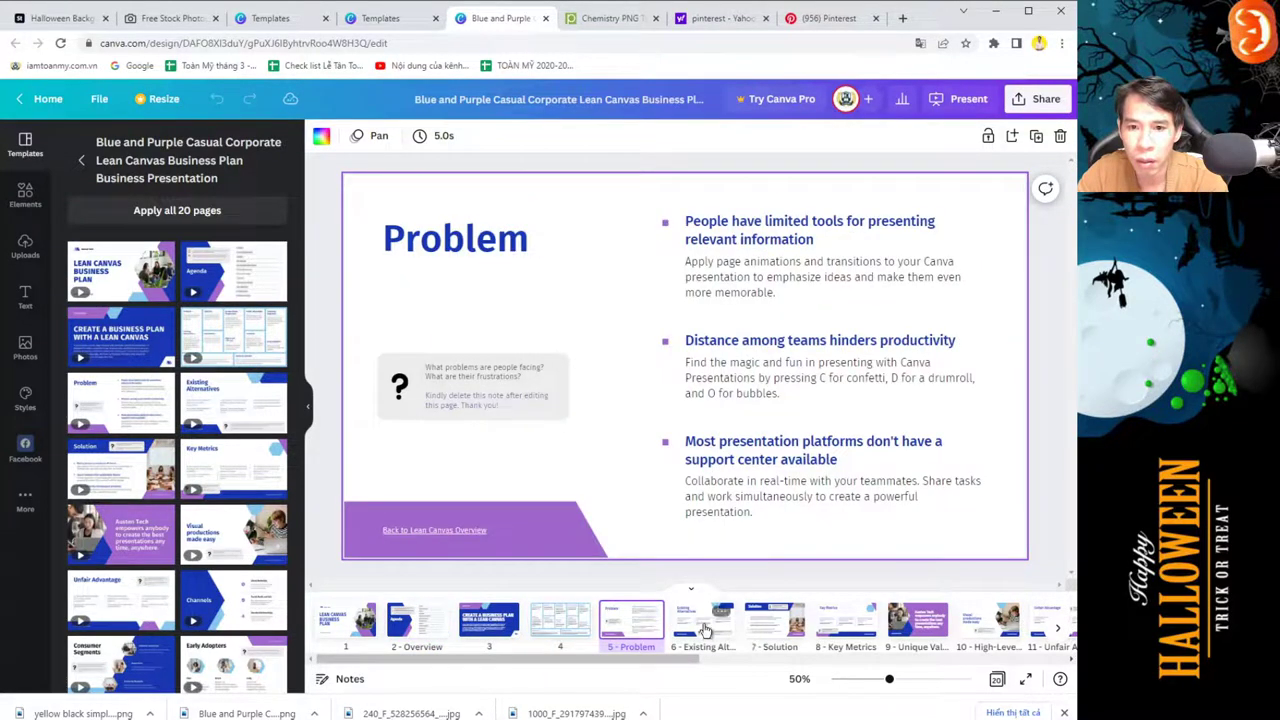
click(706, 630)
click(352, 618)
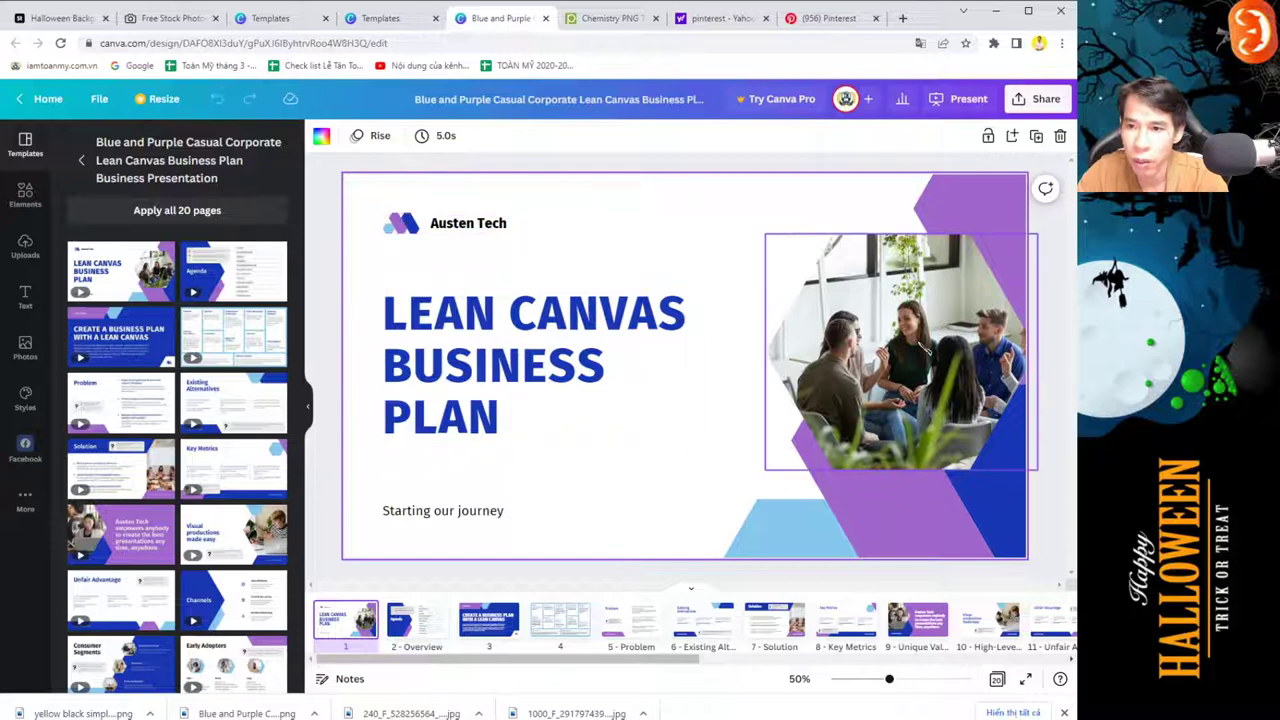
click(1031, 101)
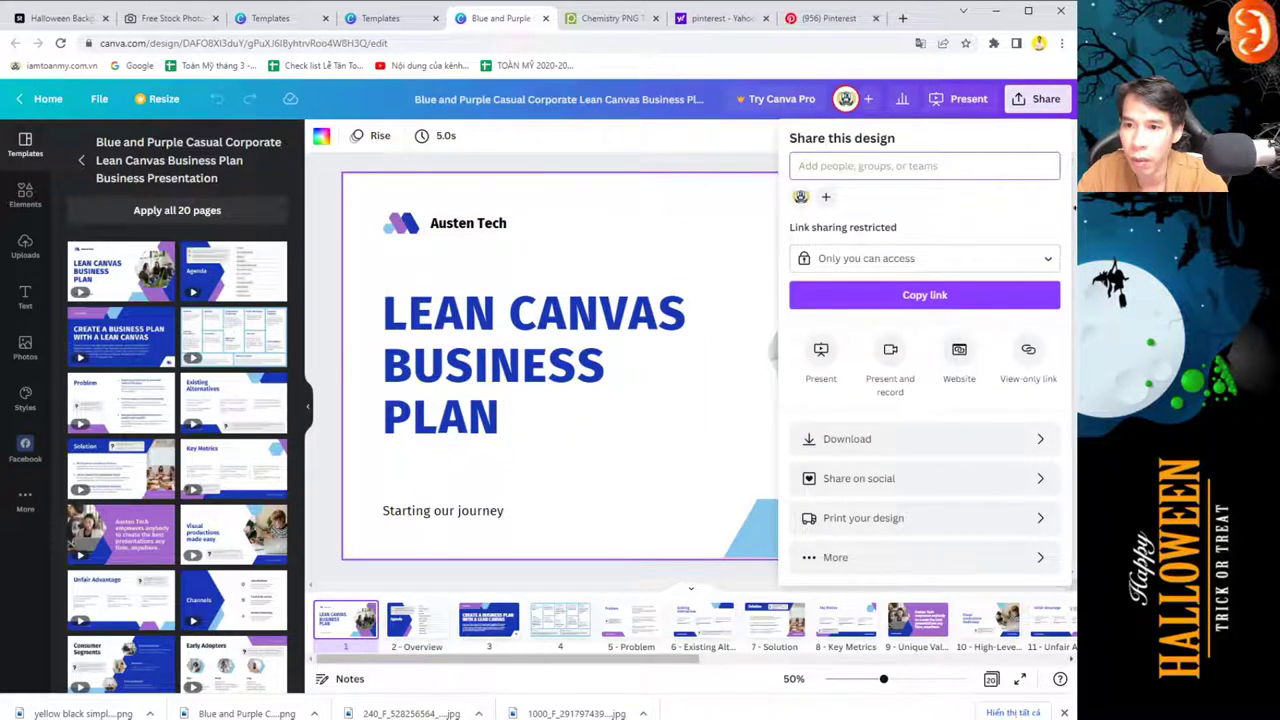
View the Download settings and available file types, then close them without downloading
click(977, 452)
click(972, 205)
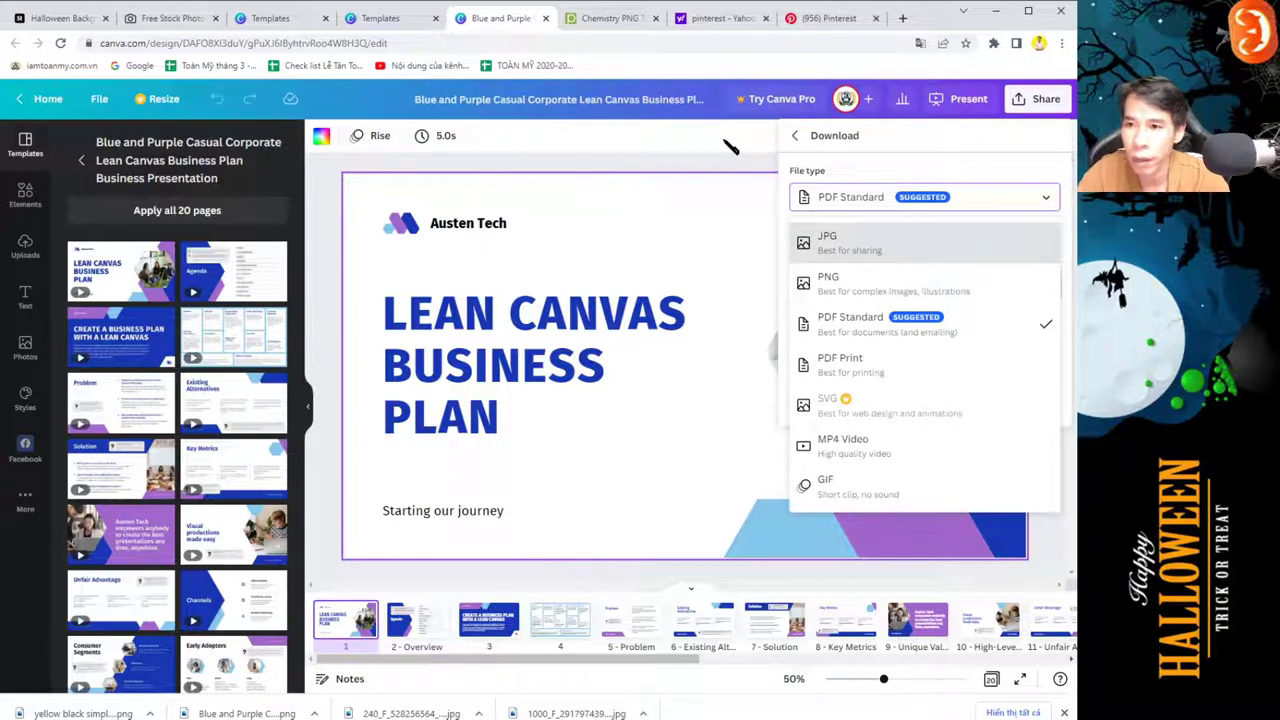
click(731, 147)
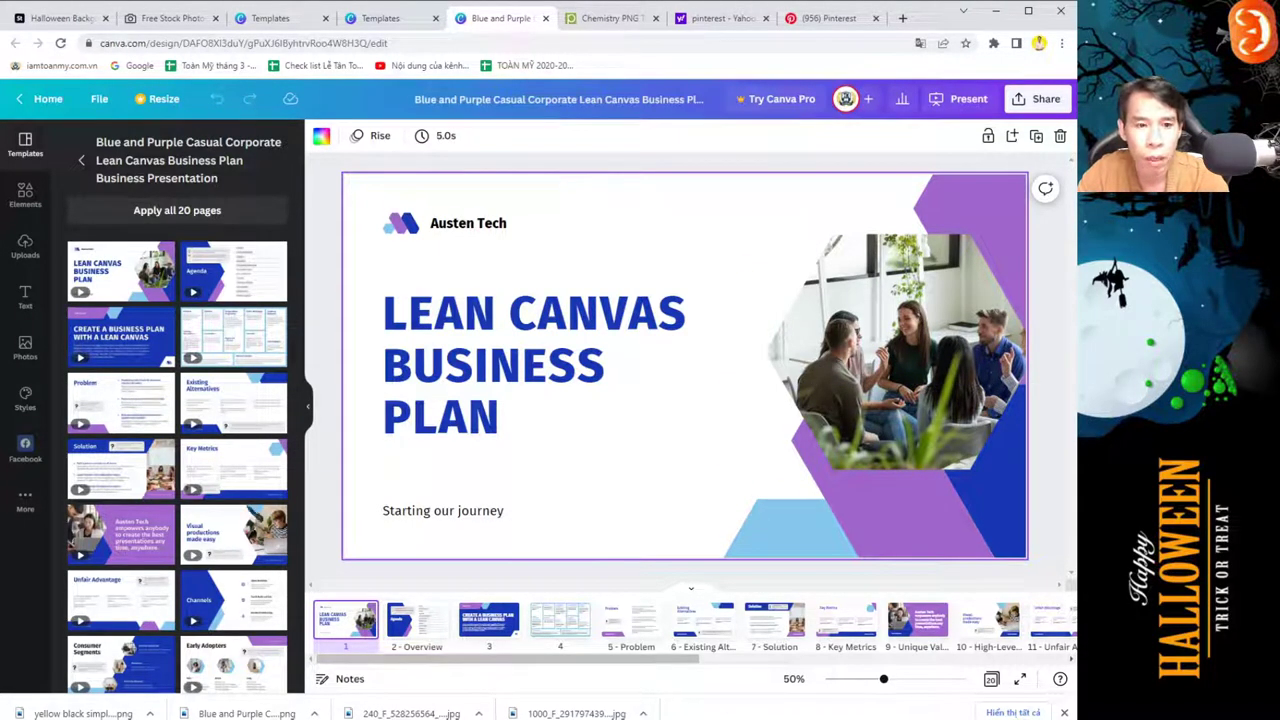
Browse the Styles palettes and font sets, then scroll through the Elements graphics panel
click(25, 400)
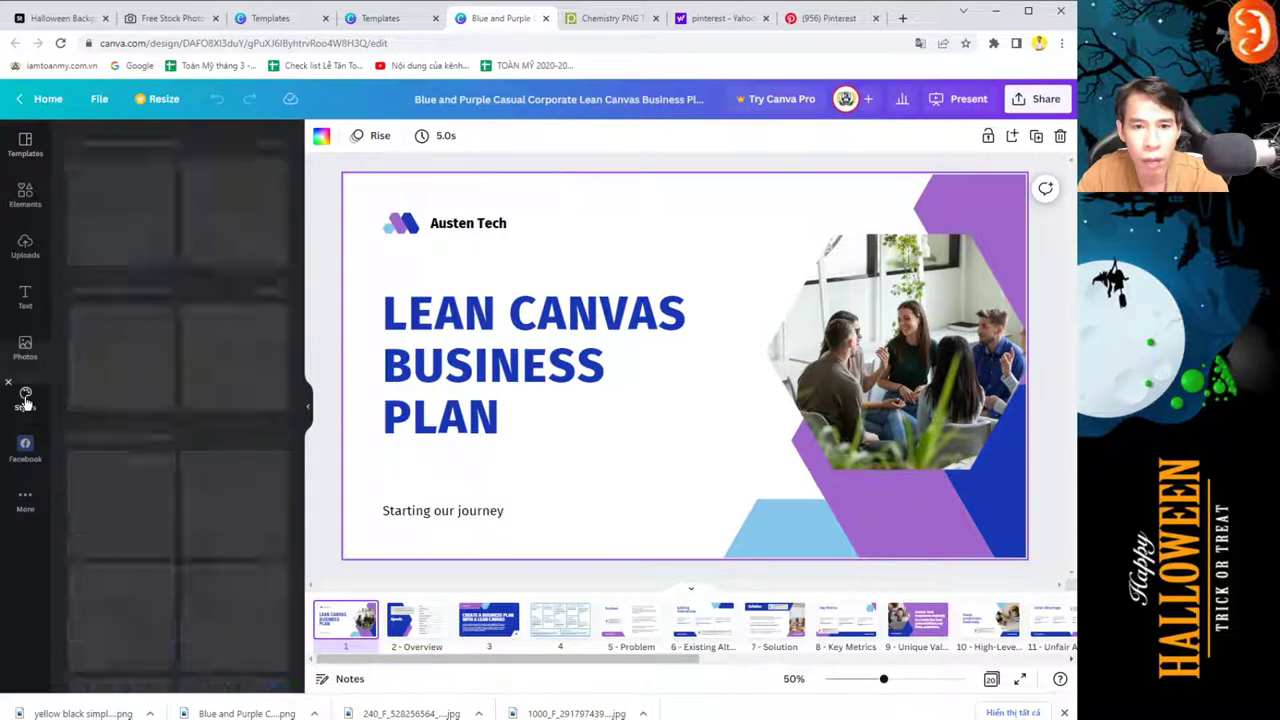
scroll(113, 573, down, 3)
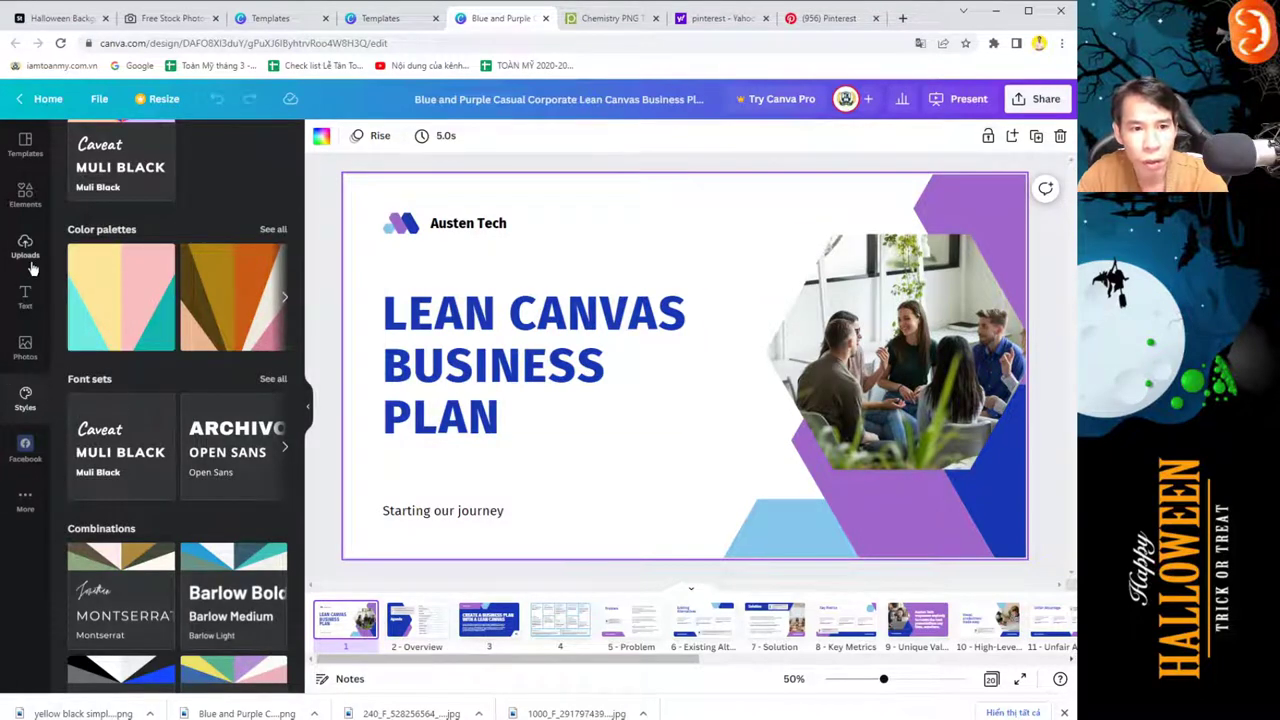
click(22, 200)
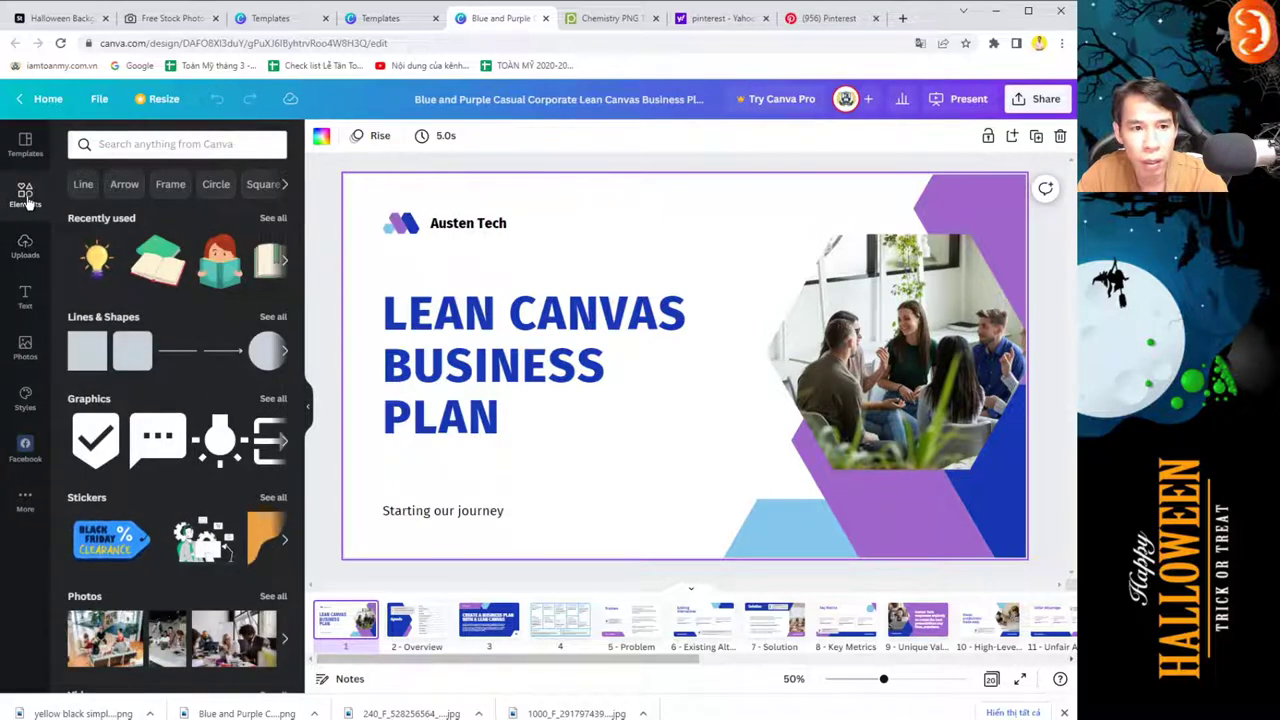
scroll(140, 365, down, 3)
scroll(140, 365, down, 1)
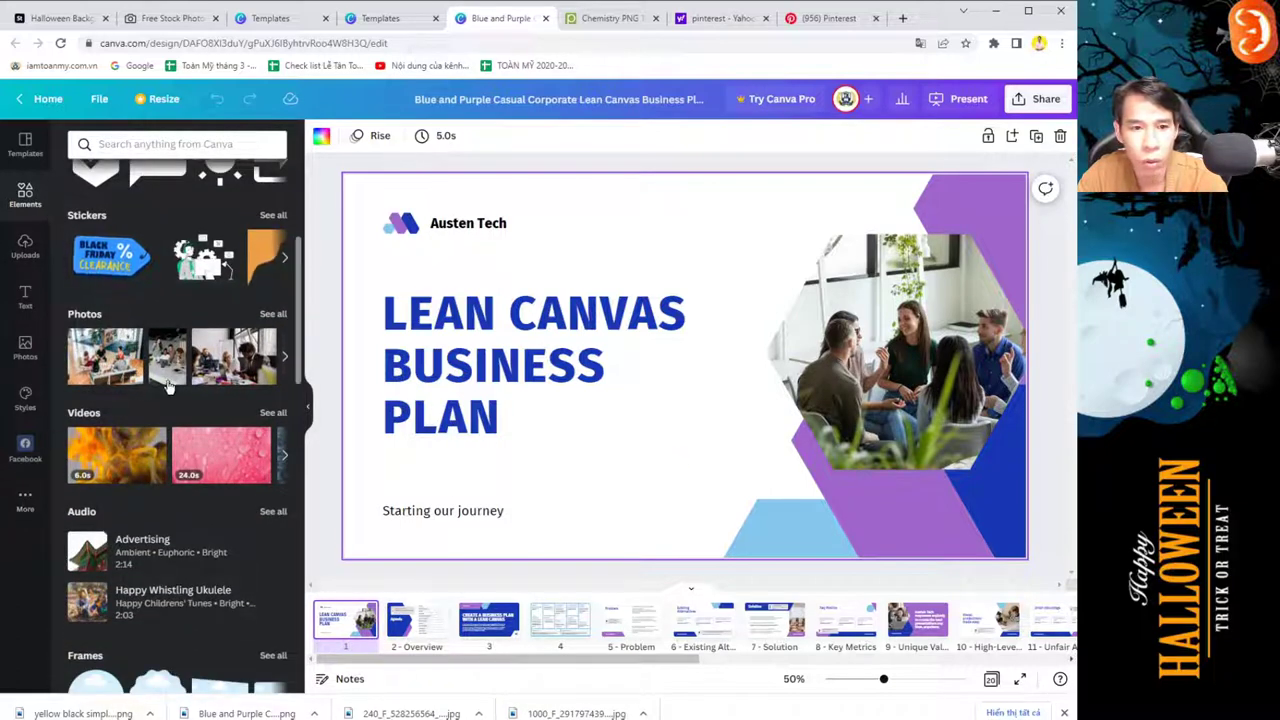
scroll(170, 500, down, 1)
scroll(170, 500, down, 2)
scroll(177, 502, down, 1)
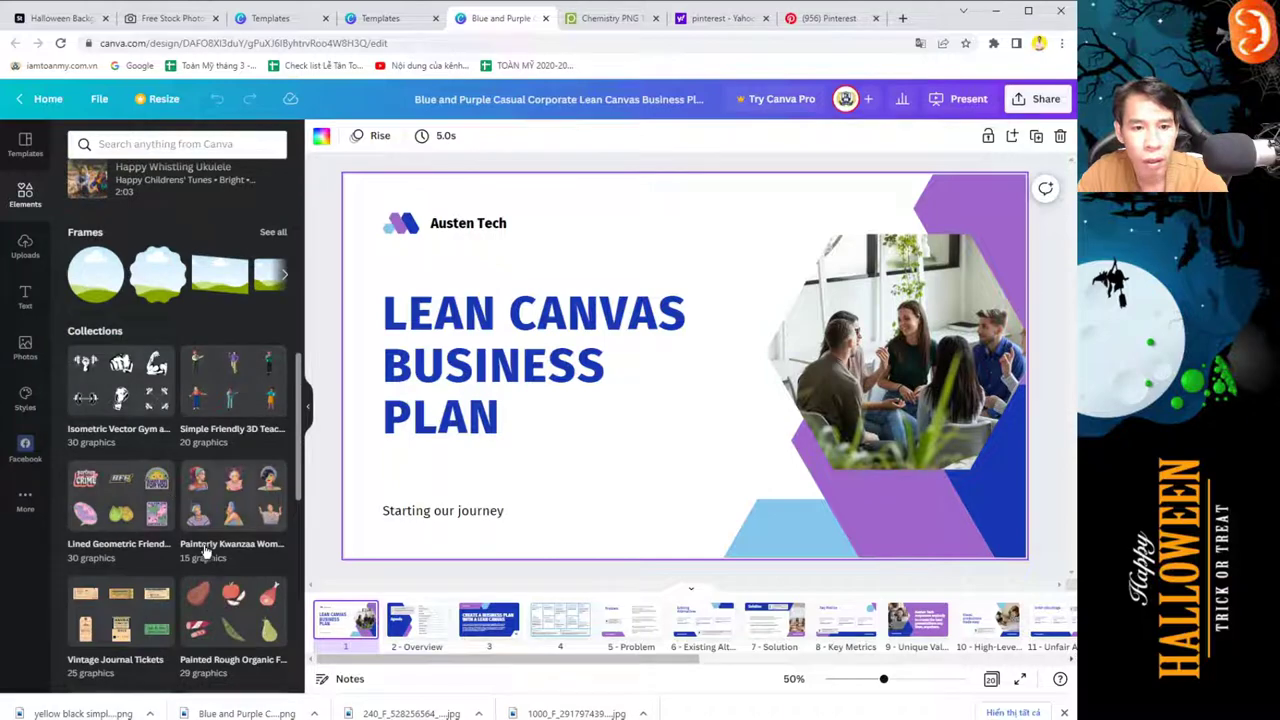
scroll(177, 497, down, 3)
scroll(185, 520, down, 2)
scroll(200, 550, up, 6)
scroll(203, 555, up, 5)
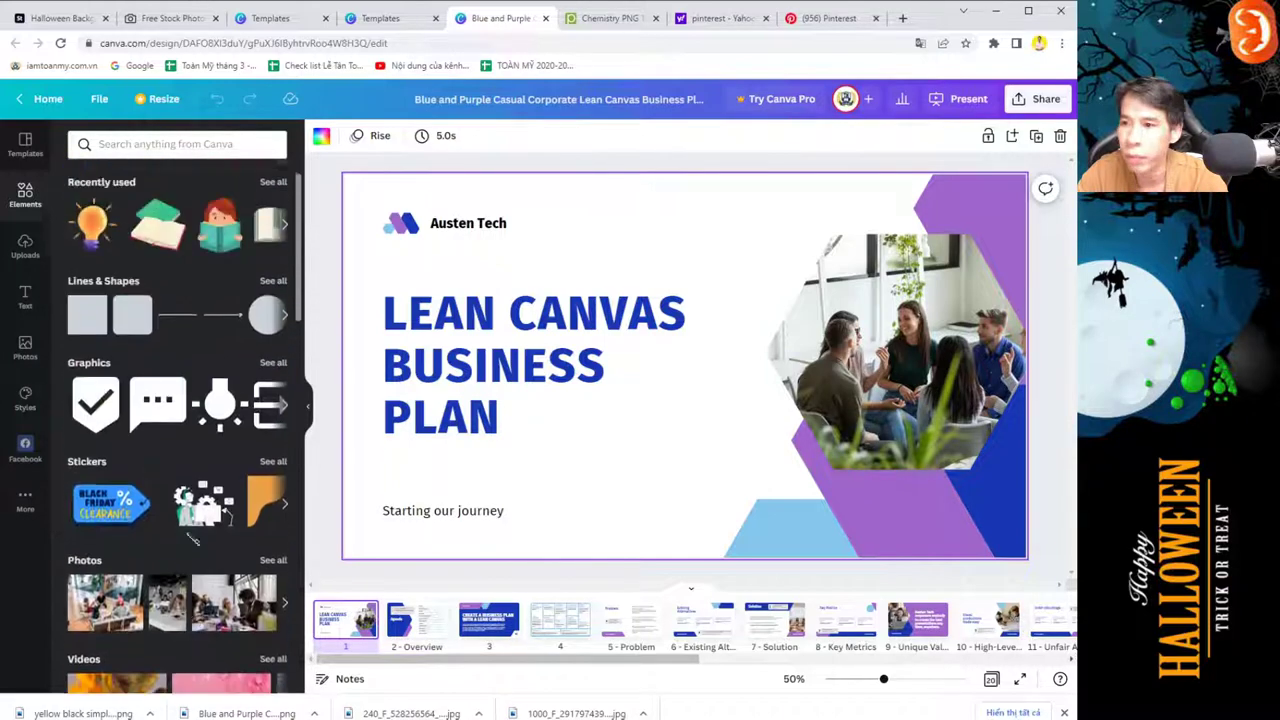
scroll(203, 555, up, 1)
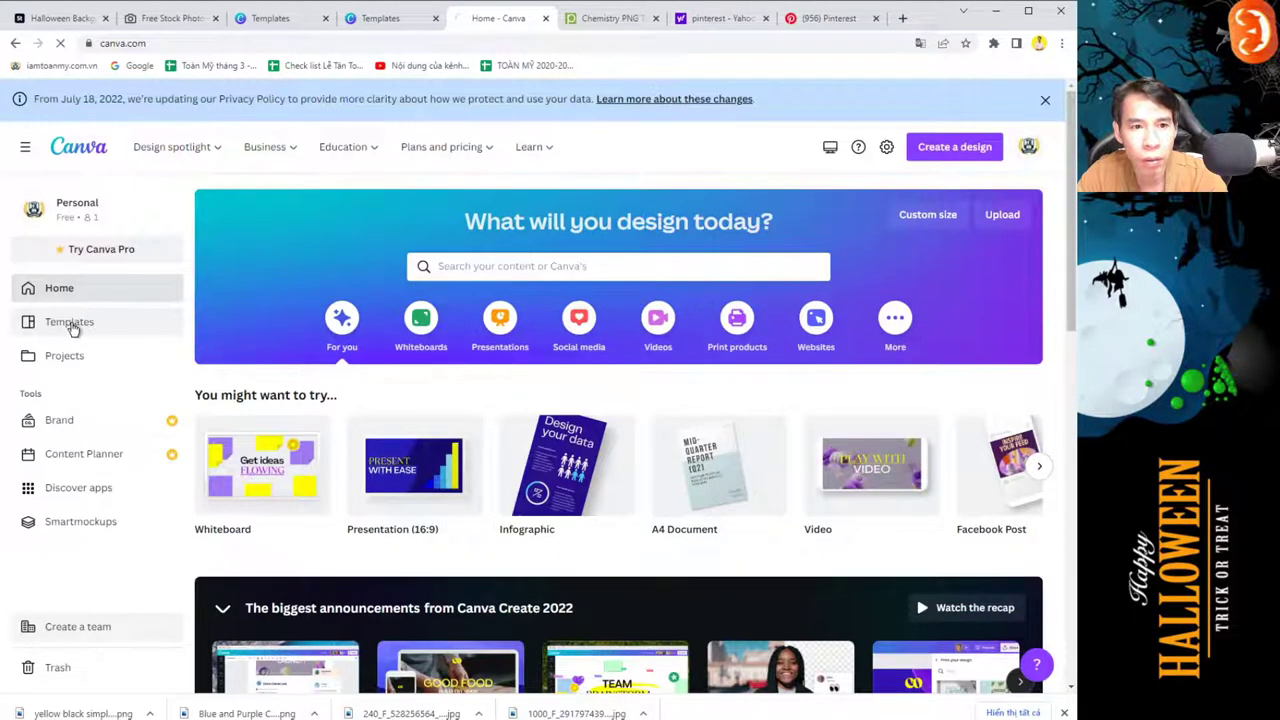
Open the Templates gallery from home, compare the open Templates tabs, and scroll to Browse by Subject
click(70, 322)
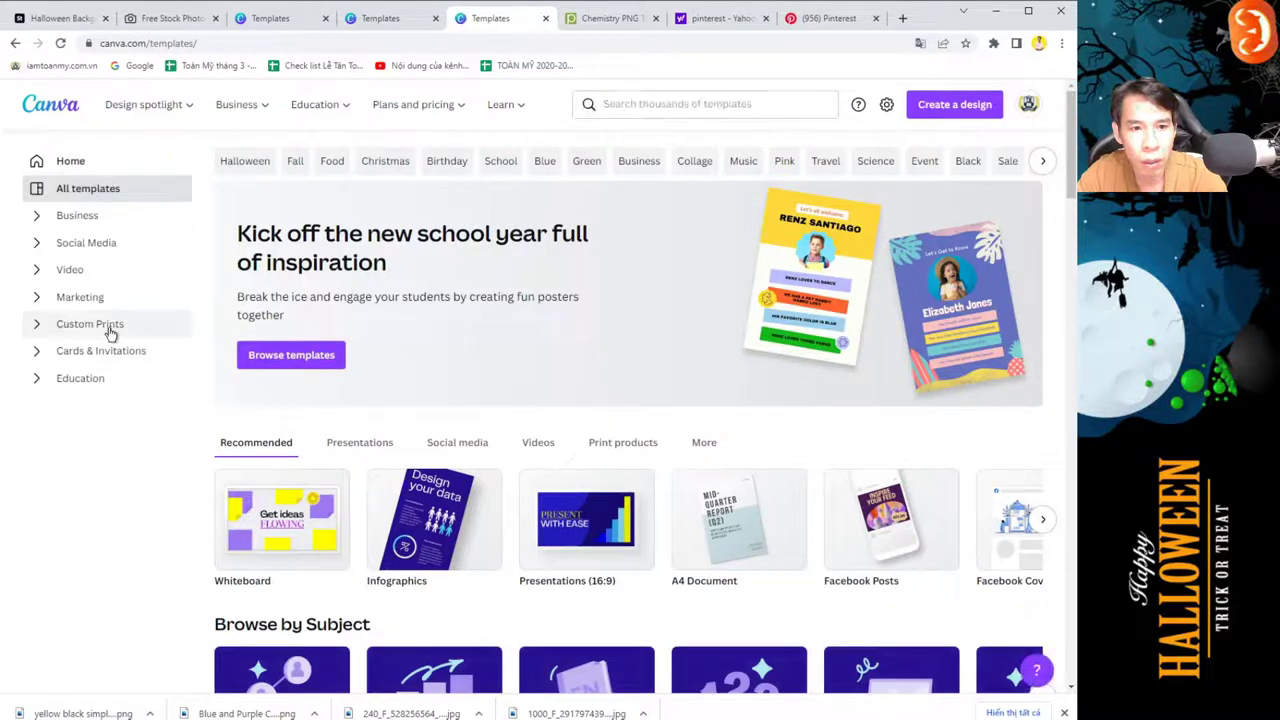
scroll(470, 510, down, 2)
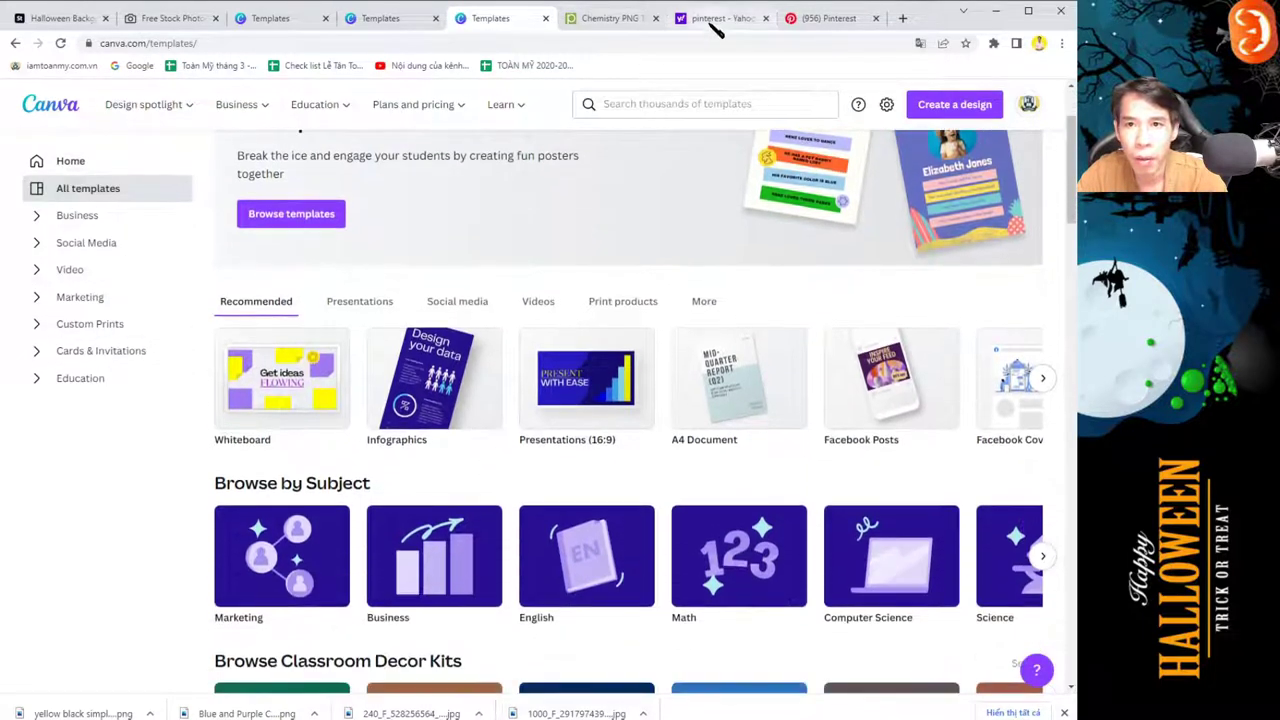
click(390, 18)
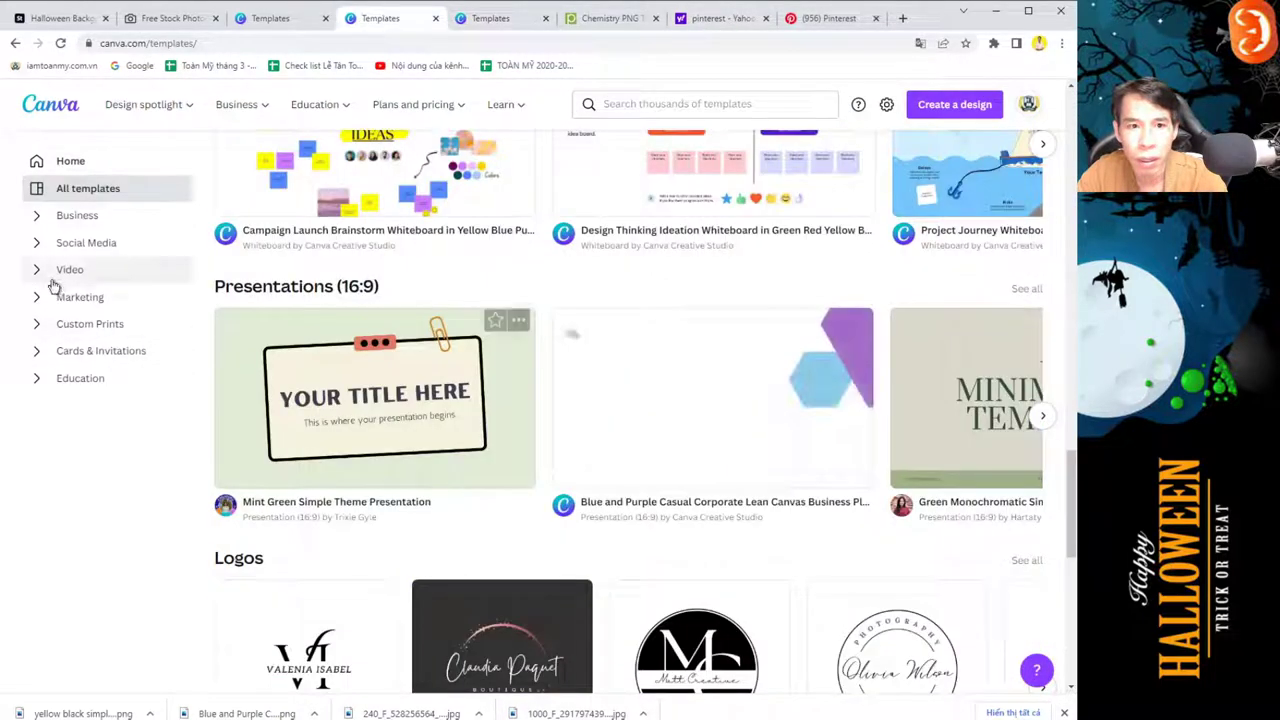
click(292, 20)
click(385, 20)
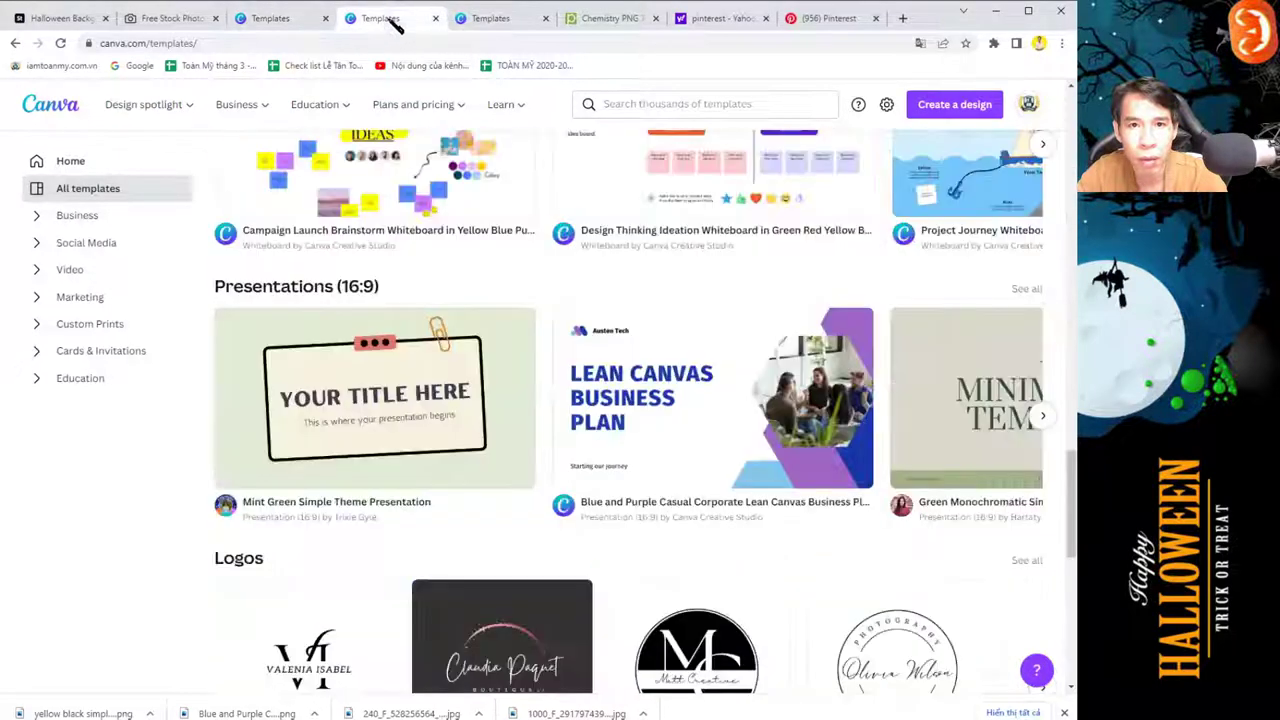
click(503, 24)
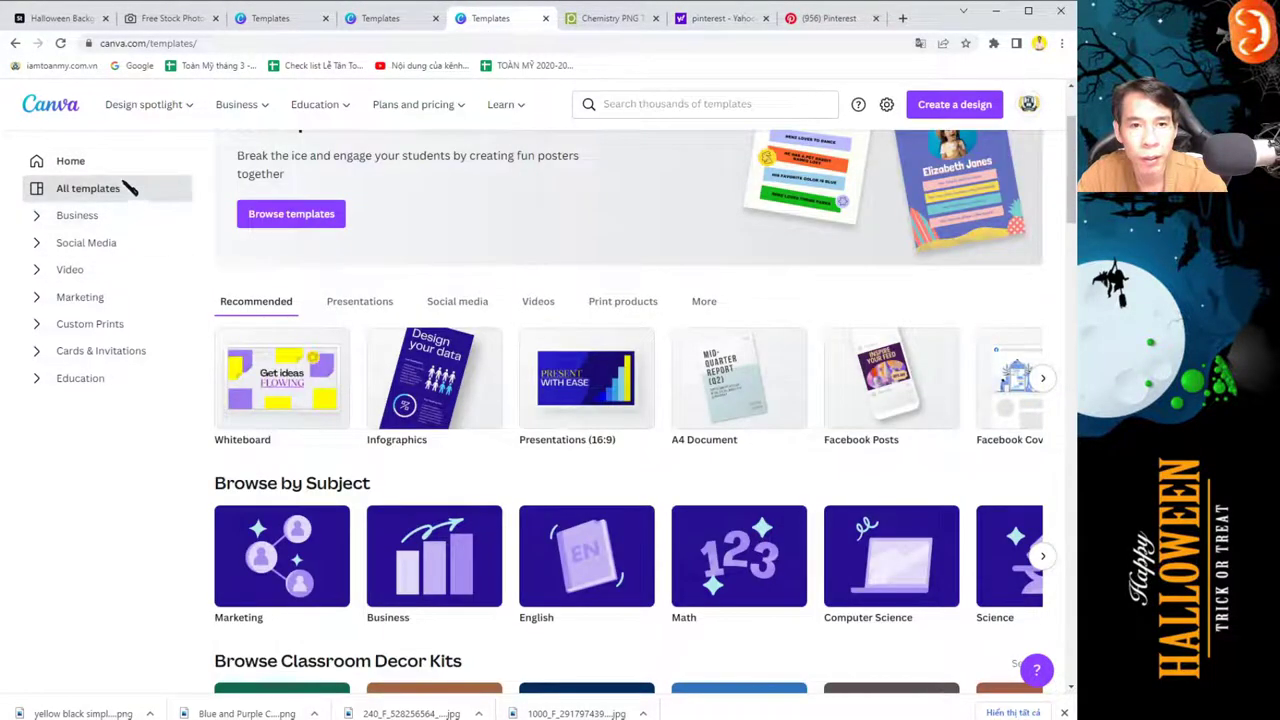
scroll(515, 520, down, 1)
scroll(515, 520, down, 2)
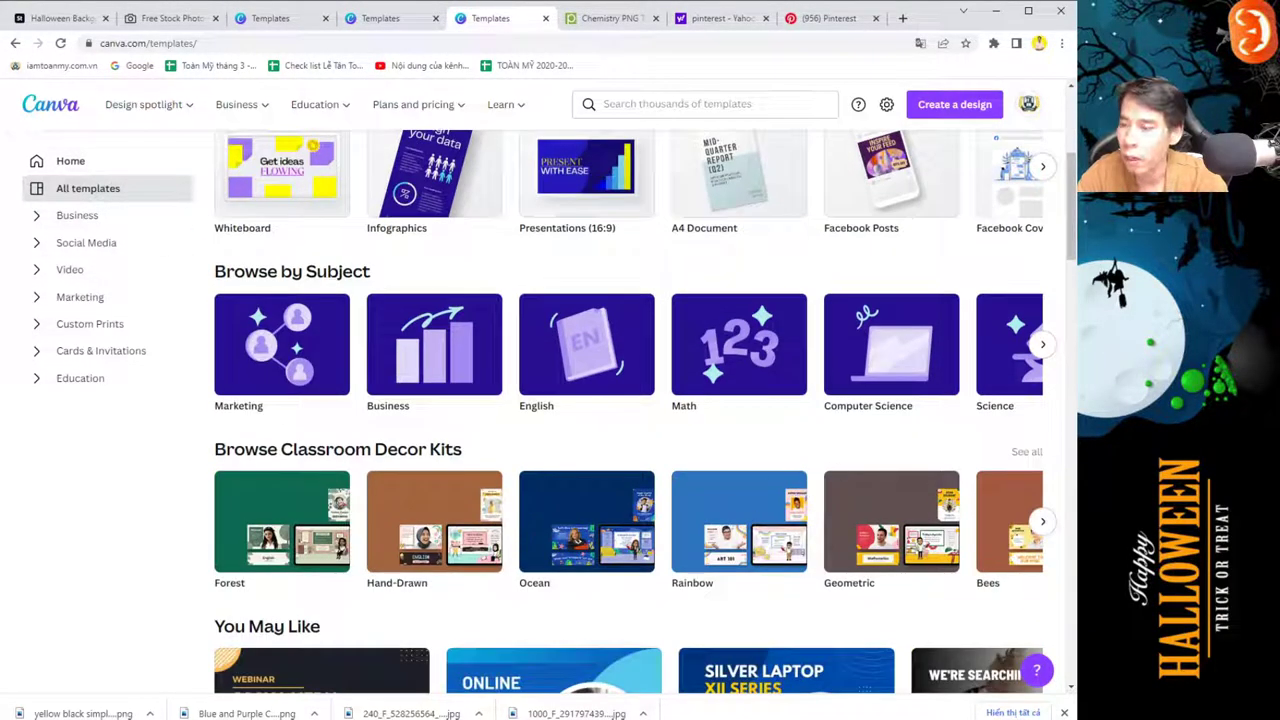